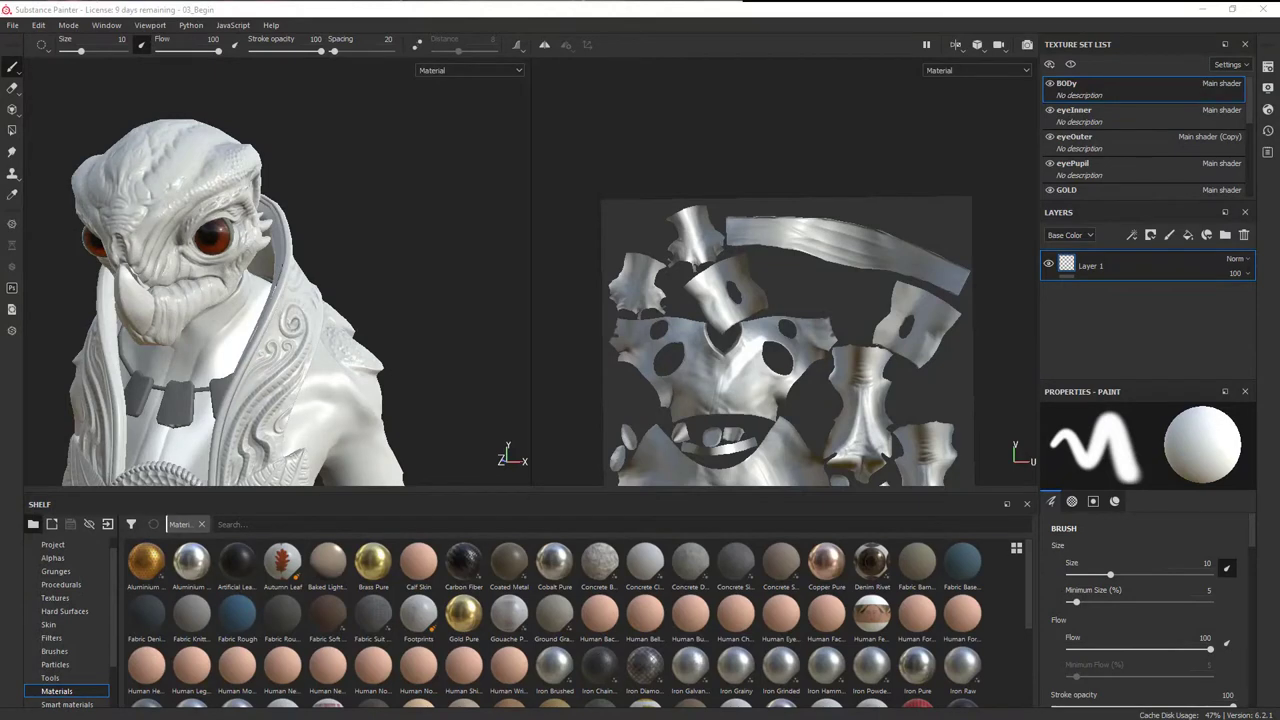
- Add a color-only fill layer to the BODy texture set and set its base color to blue, about RGB 0.083, 0.351, 0.539
middle_click_drag(460, 358, 434, 129, "alt")
mouse_move(428, 301)
middle_mouse_down("alt")
mouse_move(385, 85)
mouse_move(405, 155)
middle_mouse_up("alt")
middle_click_drag(388, 345, 377, 200, "alt")
left_click_drag(382, 265, 368, 269, "alt")
middle_click_drag(368, 268, 443, 354)
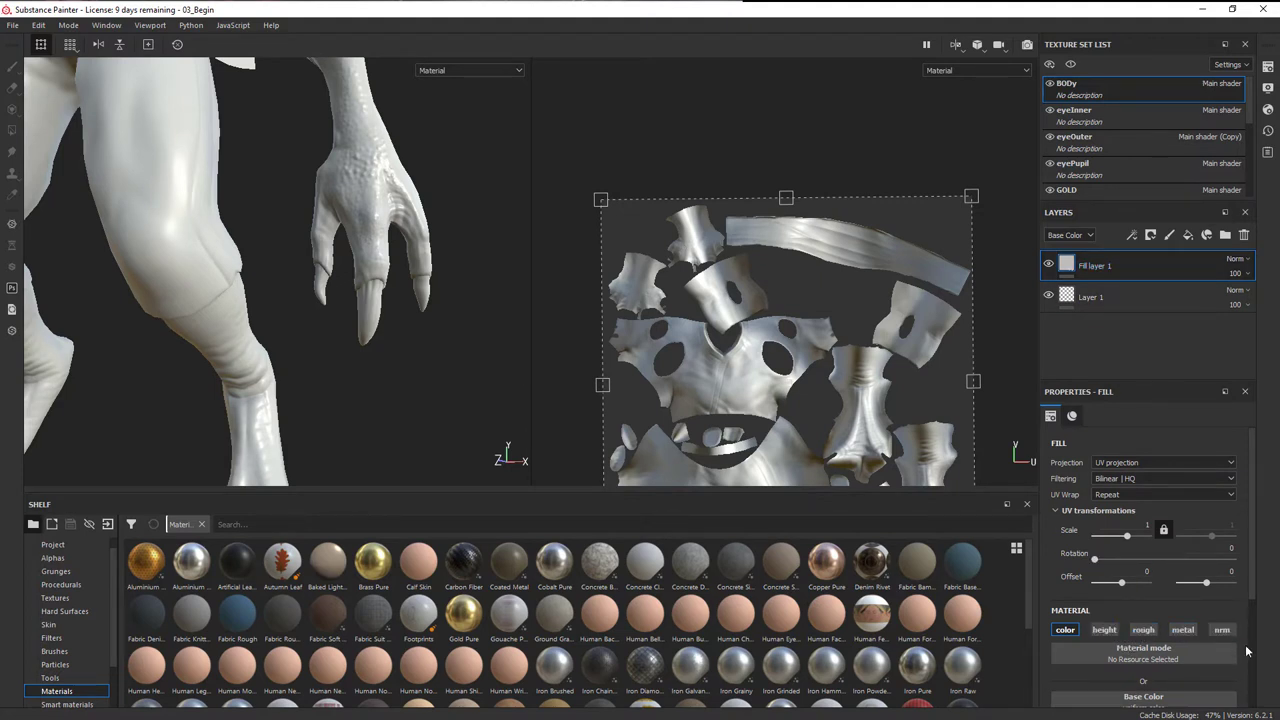
scroll(1197, 590, "down", 1)
scroll(1197, 588, "down", 1)
left_click(1151, 642)
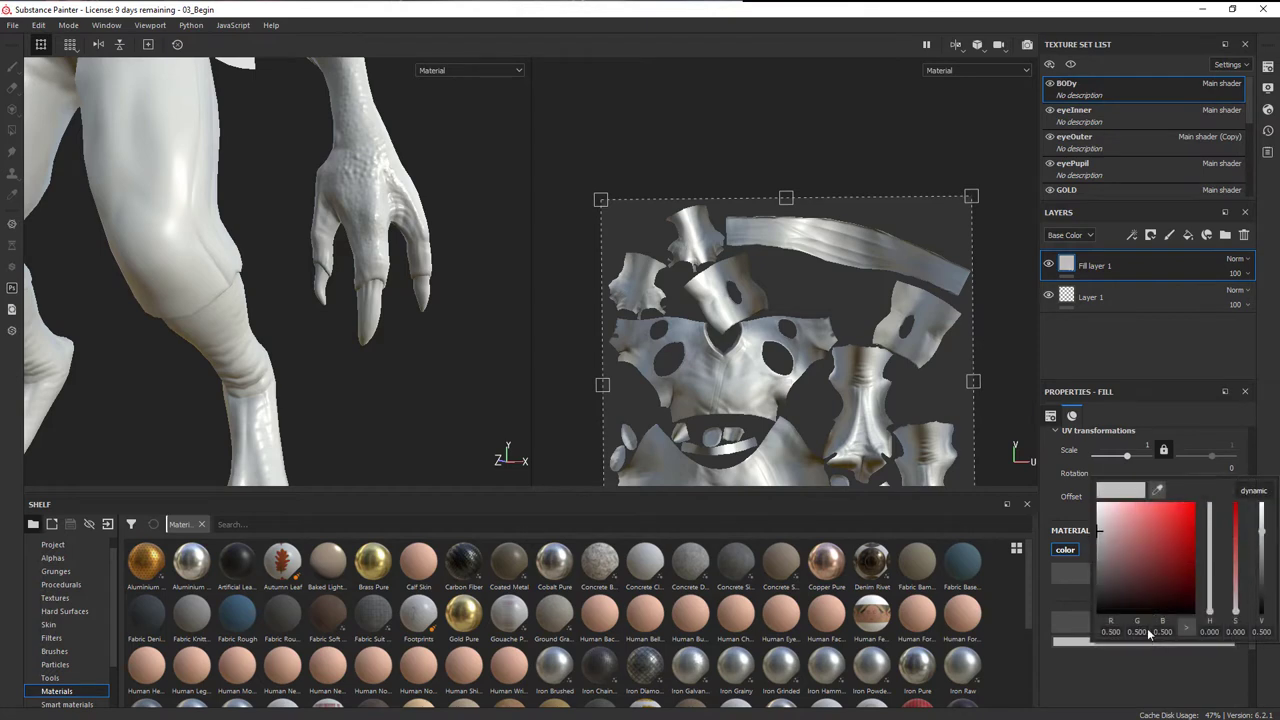
left_click(1183, 558)
left_click_drag(1209, 553, 1153, 530)
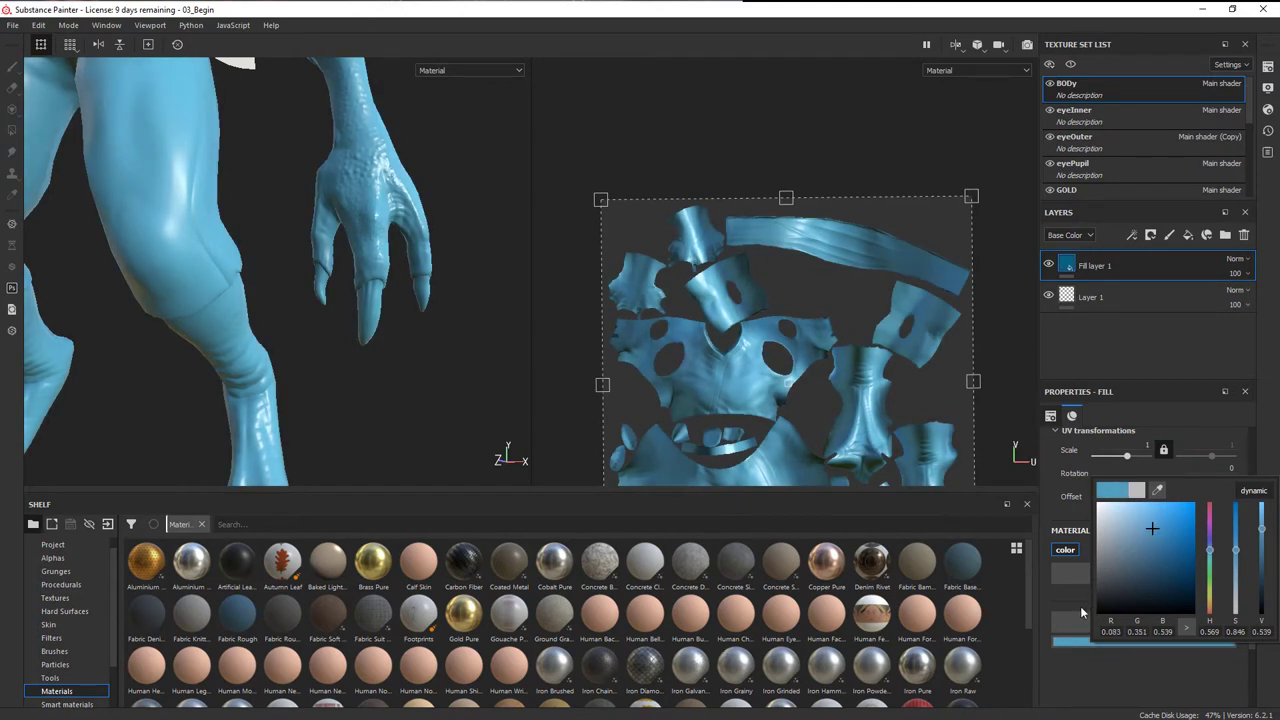
- Add a black mask to the blue fill layer and set Polygon Fill to UV chunk fill mode
scroll(269, 320, "down", 3)
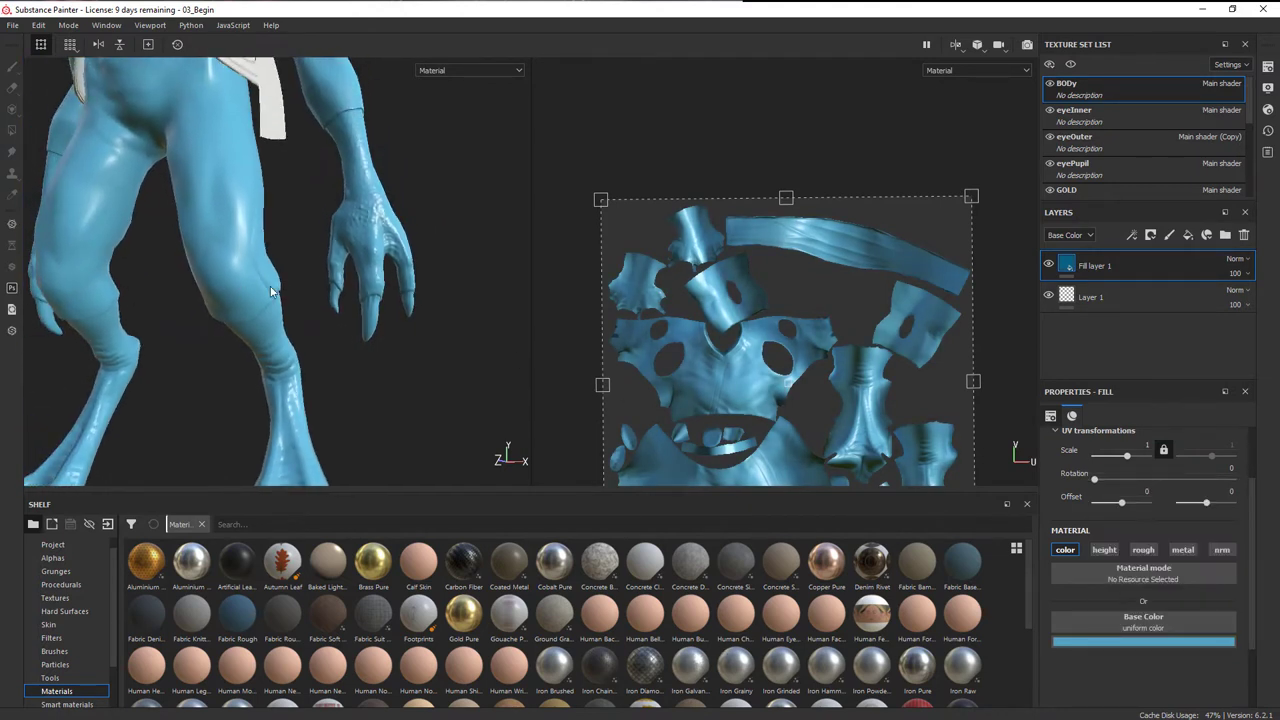
left_click(1150, 235)
left_click(1175, 266)
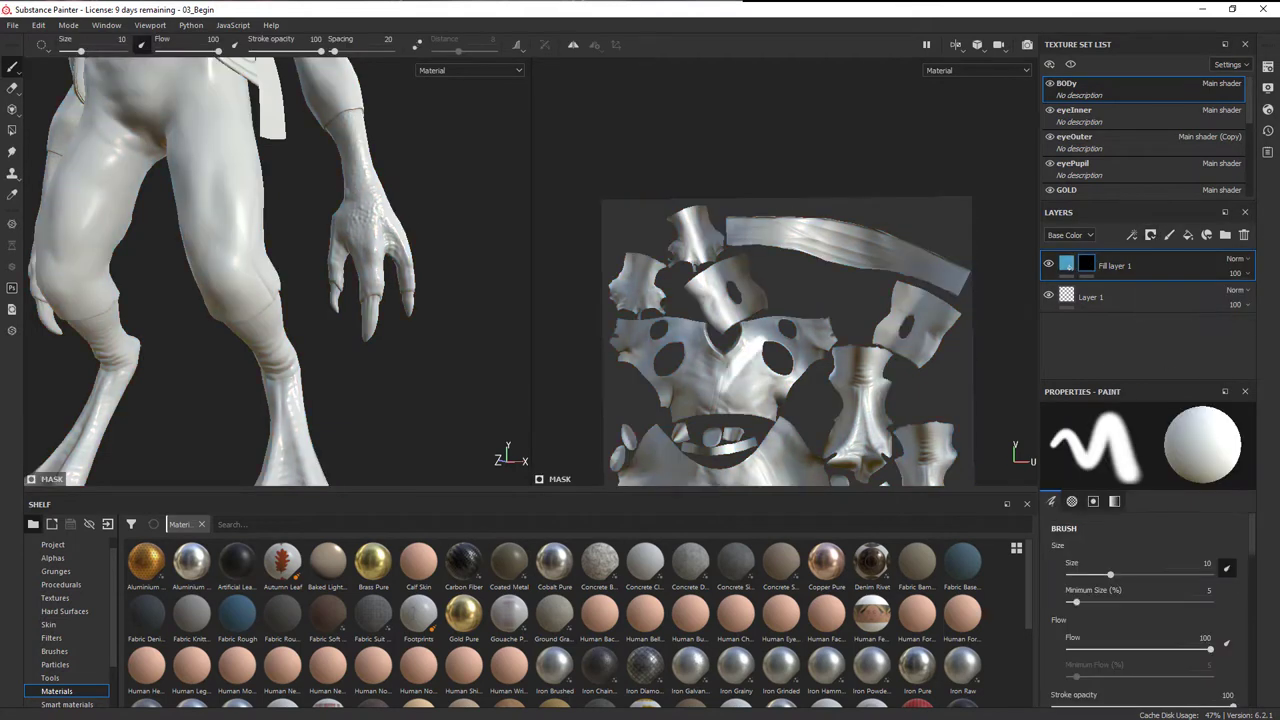
left_click(12, 131)
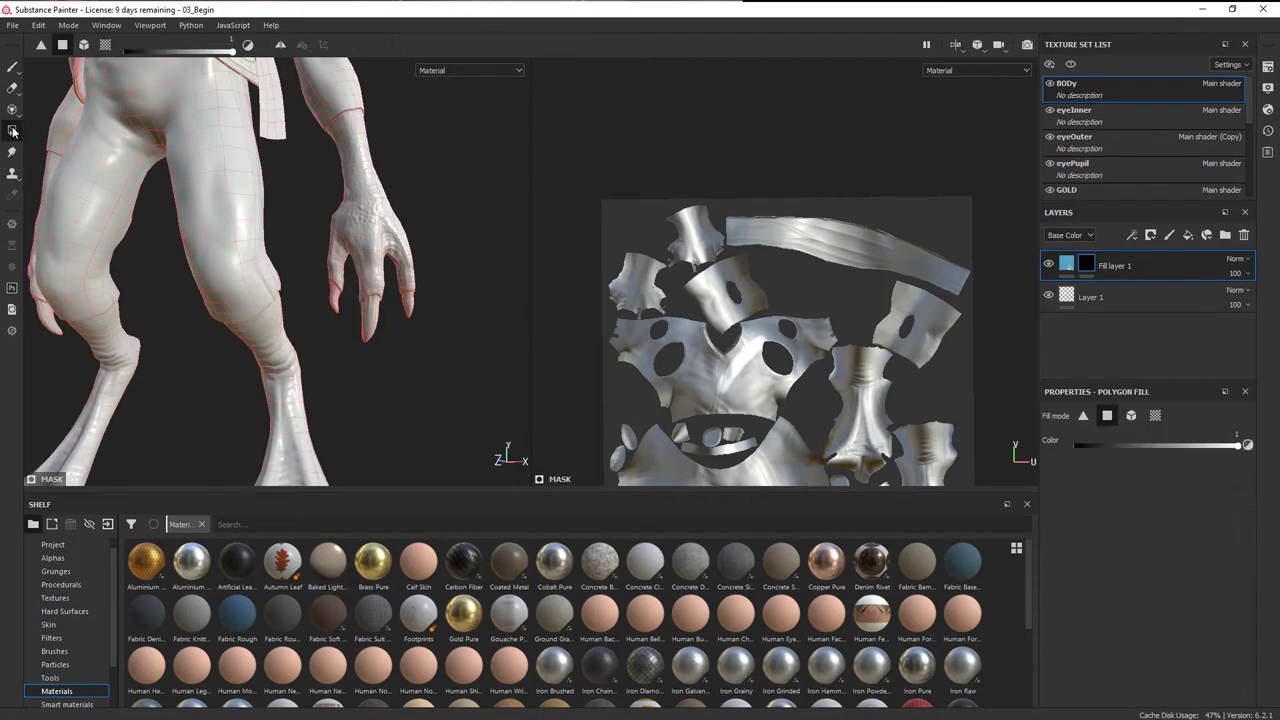
key("p")
left_click(489, 234)
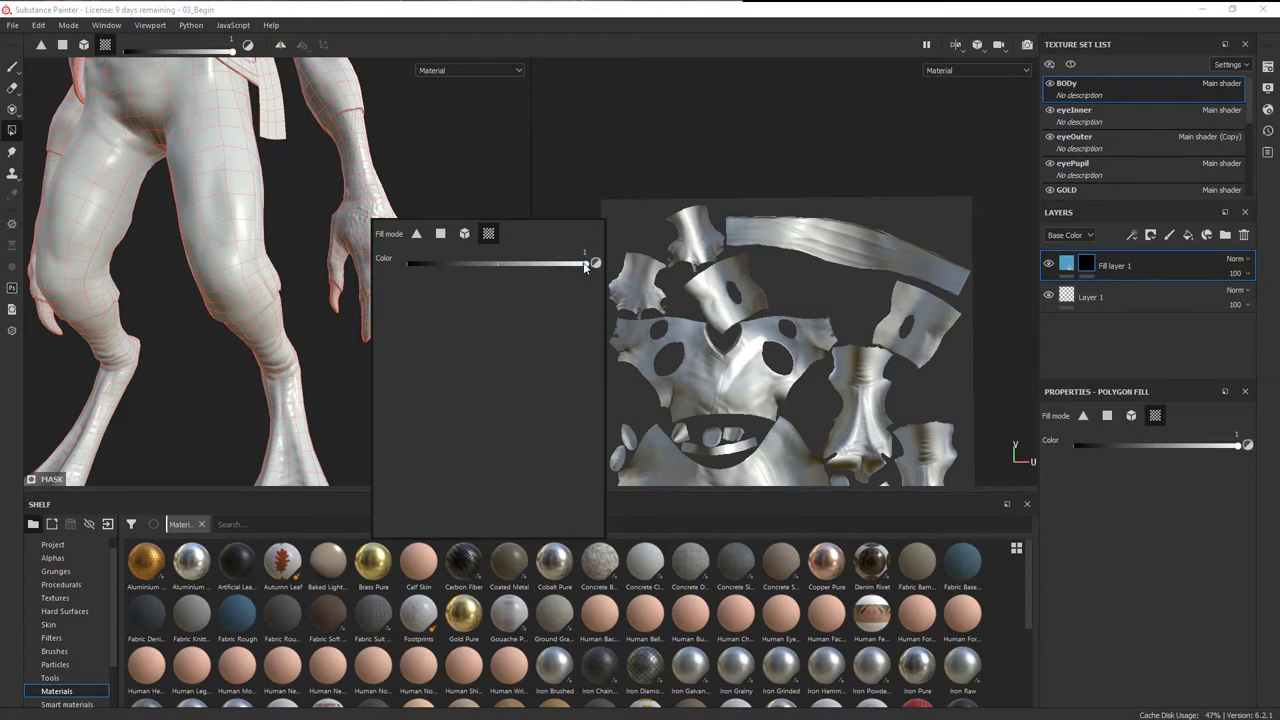
- Fill the hand and finger UV chunks in the mask so the blue covers them up to the claws
left_click(372, 205)
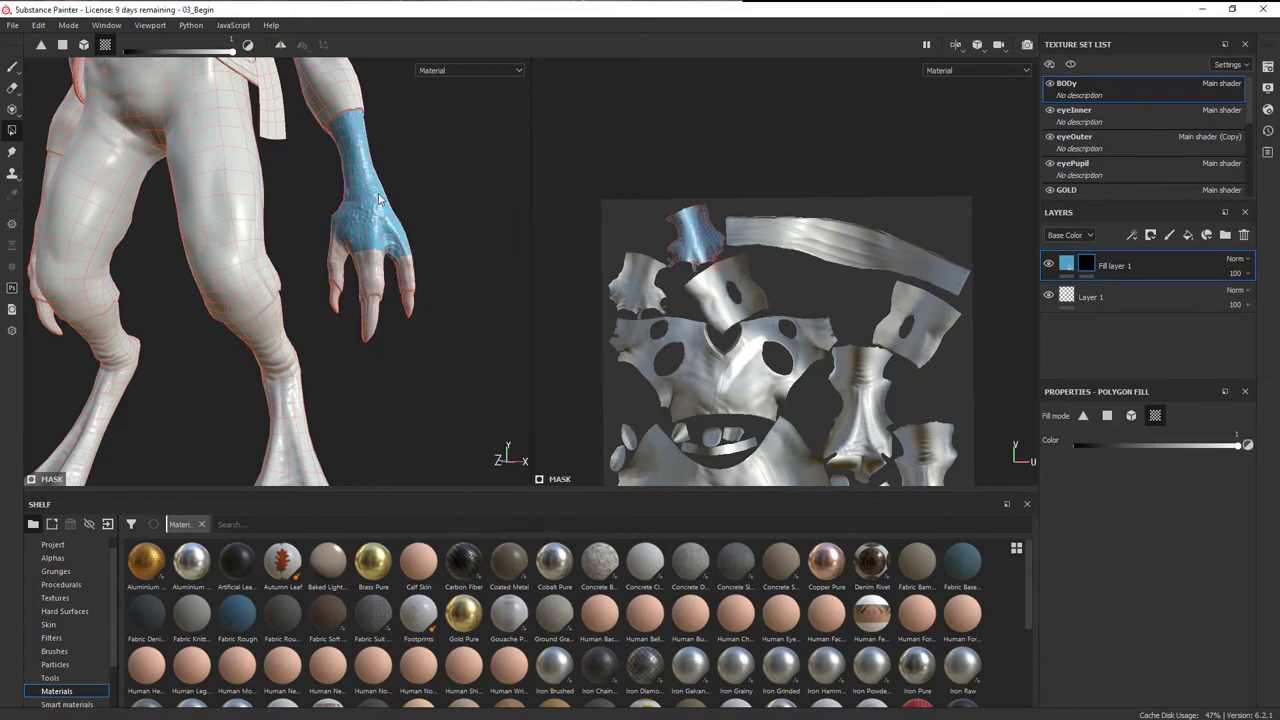
left_click(364, 271)
left_click(334, 266)
left_click(406, 271)
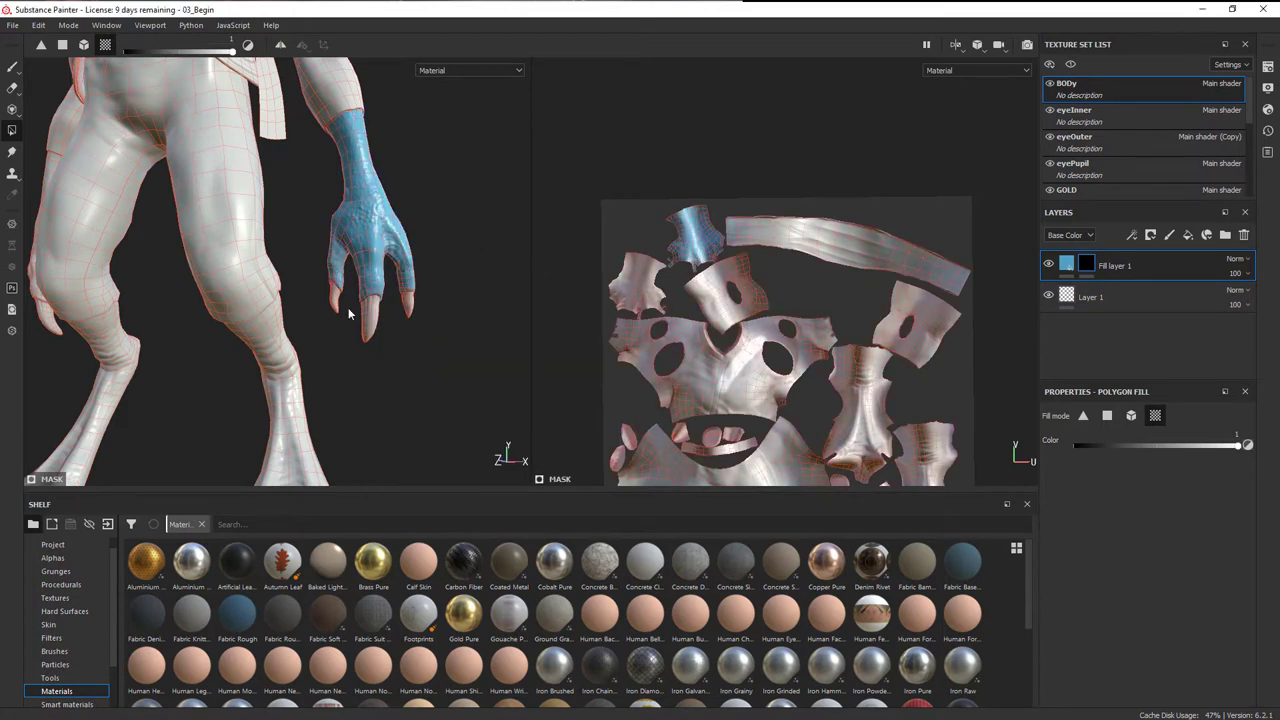
- Fill the lower leg, foot and toe UV chunks in the mask, leaving the claws unfilled
middle_click_drag(330, 342, 438, 263, "alt")
left_click(395, 278)
left_click(216, 310)
left_click_drag(237, 322, 355, 343, "alt")
right_click_drag(355, 343, 228, 340, "alt")
left_click_drag(227, 340, 236, 320, "alt")
left_click(236, 196)
left_click(196, 200)
left_click(264, 180)
left_click(250, 155)
right_click_drag(400, 214, 388, 174, "alt")
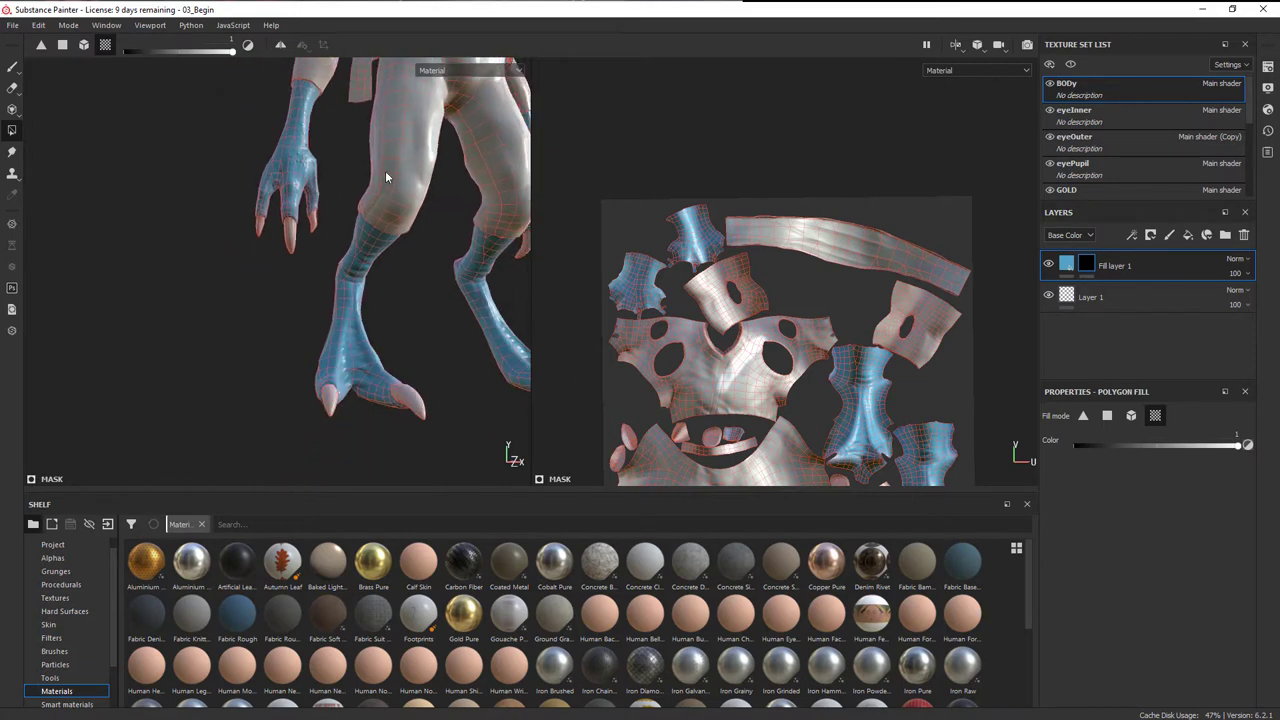
- Fill the UV chunk of the bare shoulder and upper back in the mask
middle_click_drag(388, 174, 314, 206, "alt")
left_click_drag(314, 206, 280, 284, "alt")
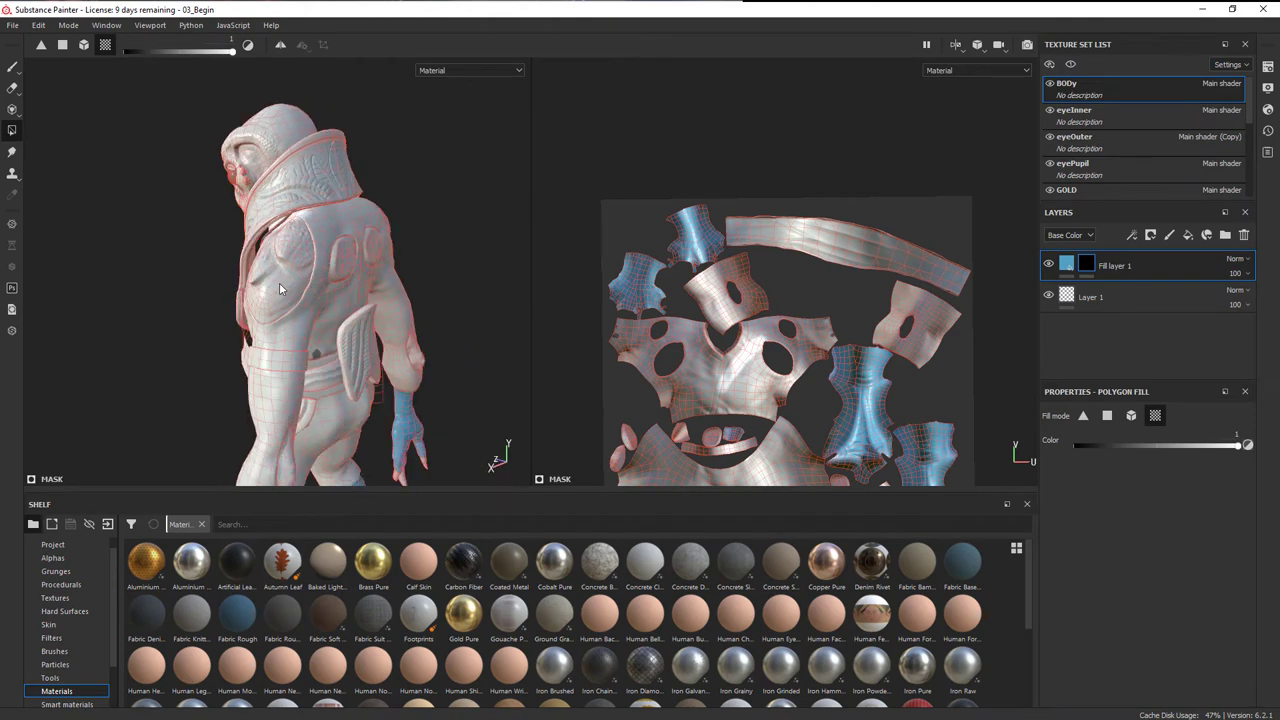
left_click(279, 283)
left_click_drag(383, 257, 447, 265, "alt")
right_click_drag(447, 265, 365, 282, "alt")
left_click_drag(365, 282, 330, 288, "alt")
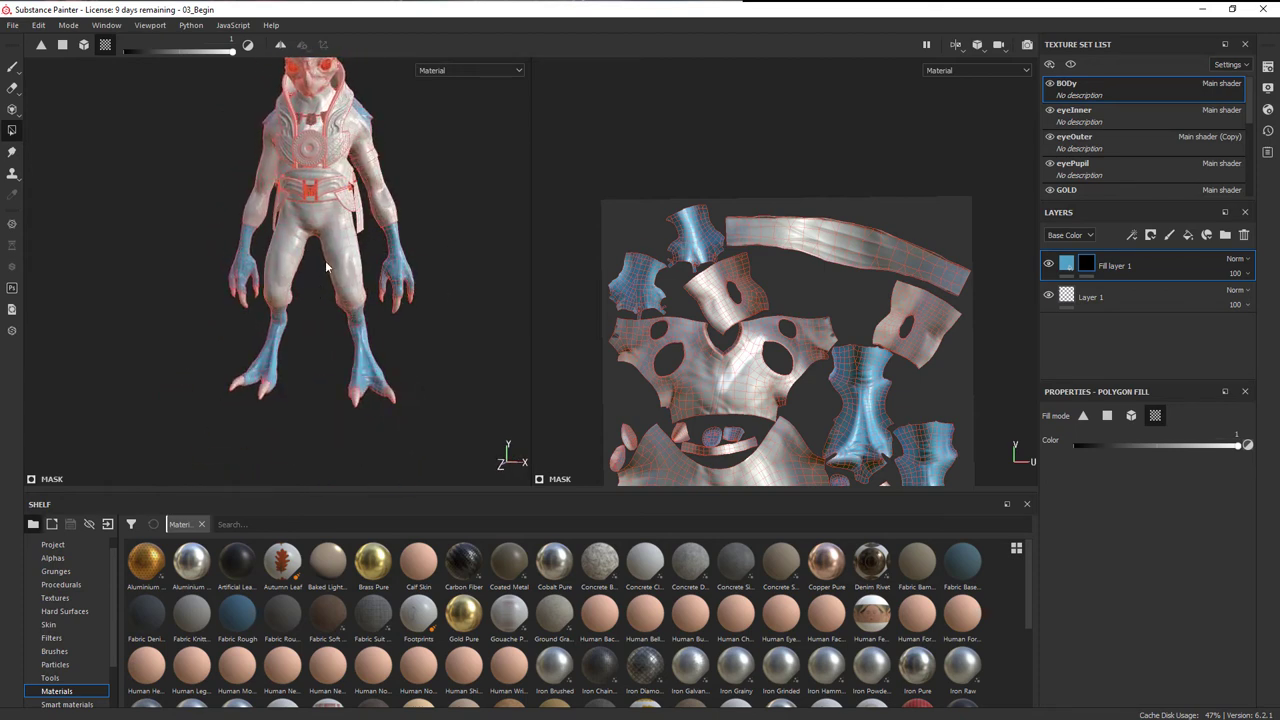
- Rename the masked blue fill layer to SkinBaseColor
middle_click_drag(330, 288, 320, 364, "alt")
right_click_drag(320, 364, 451, 357, "alt")
left_click_drag(451, 357, 410, 376, "alt")
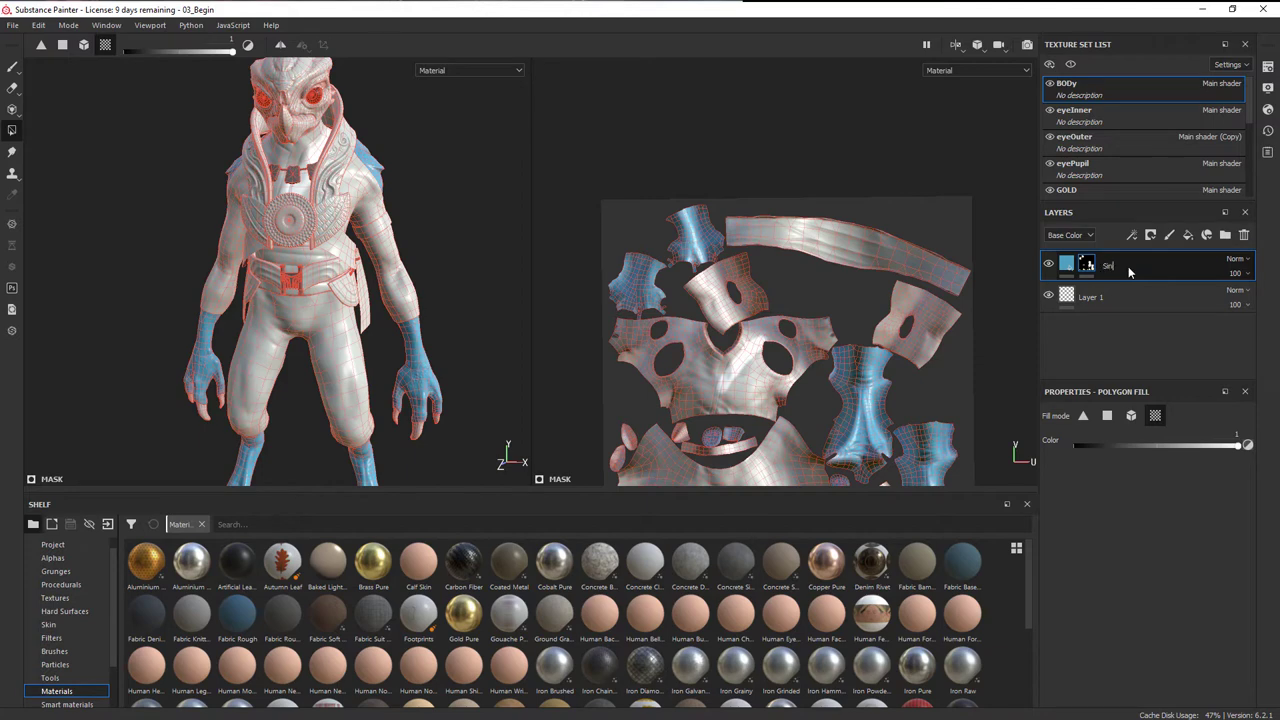
type("kinBaseColor")
key("Return")
- Add a new fill layer above SkinBaseColor and assign the Fractal Sum 3 procedural to its height channel
scroll(463, 250, "up", 6)
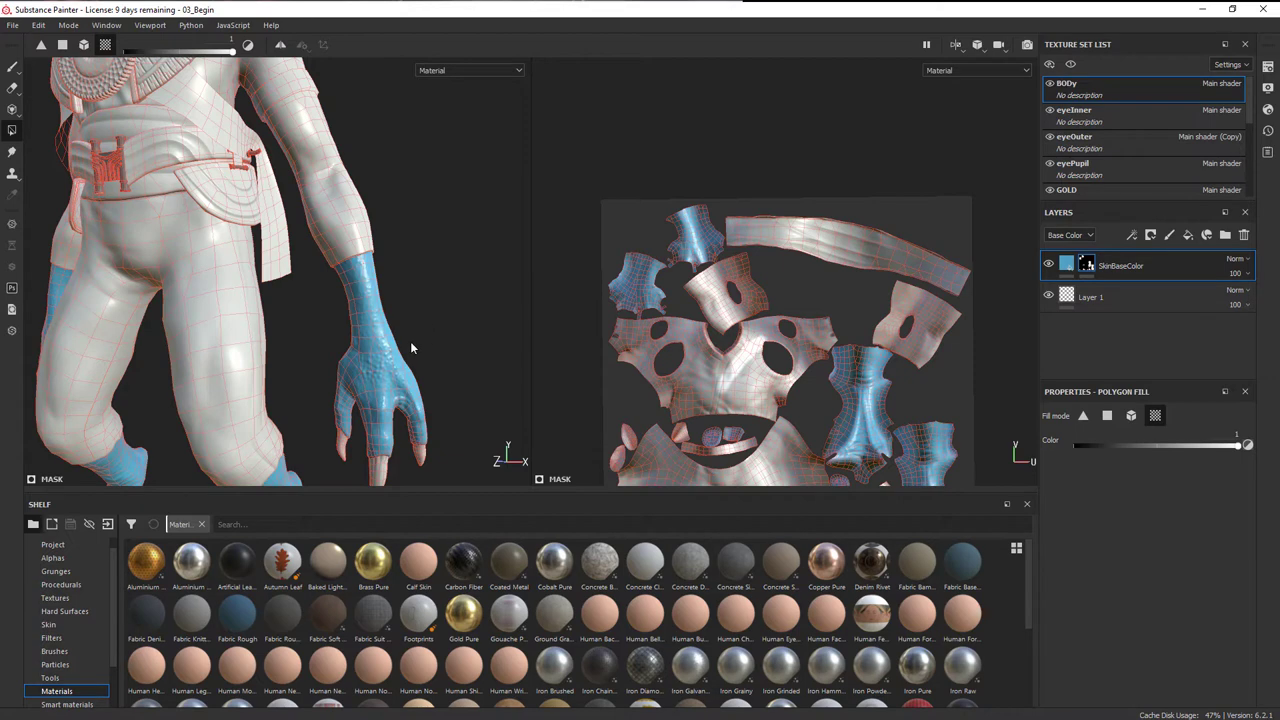
left_click(1188, 235)
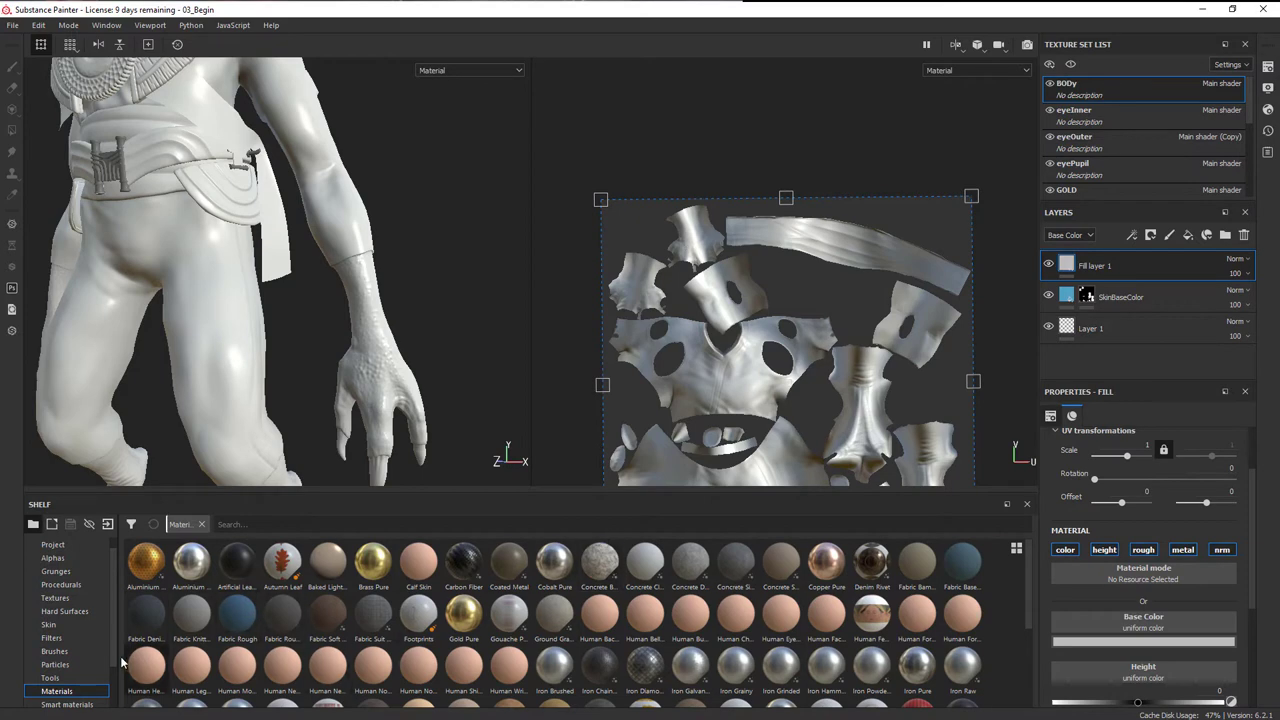
left_click(70, 584)
left_click(229, 524)
type("fract")
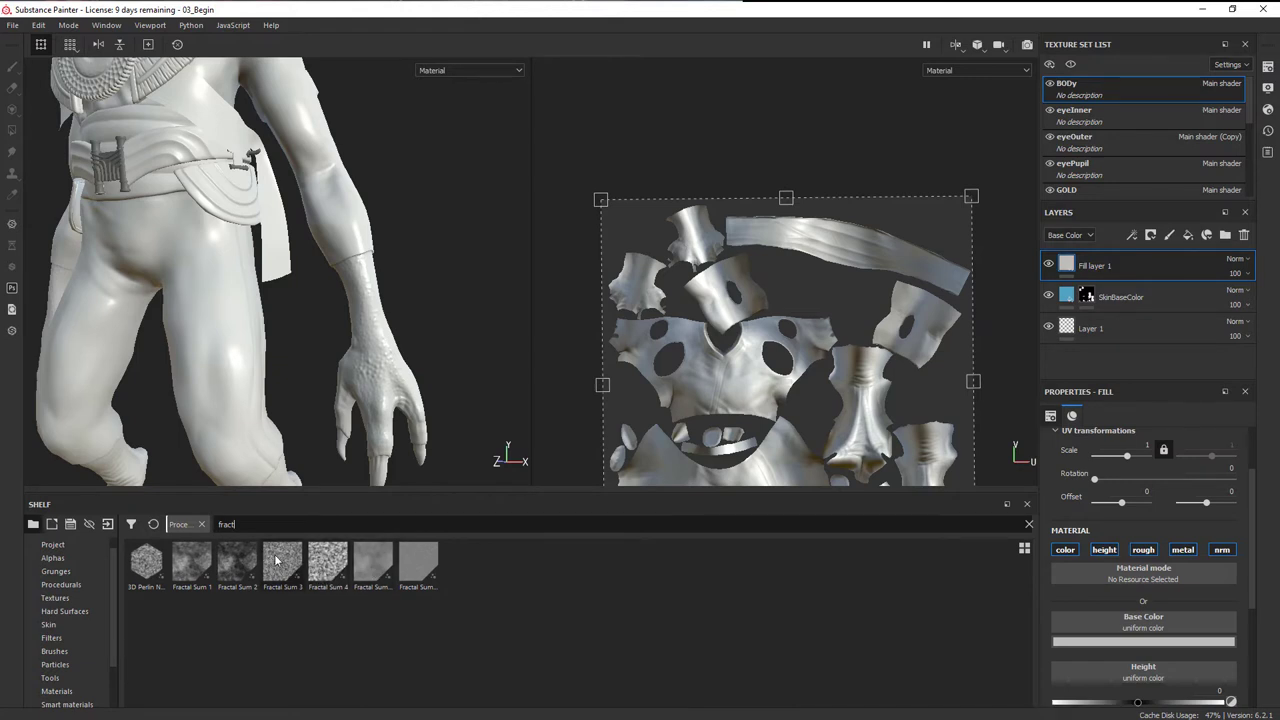
mouse_move(277, 560)
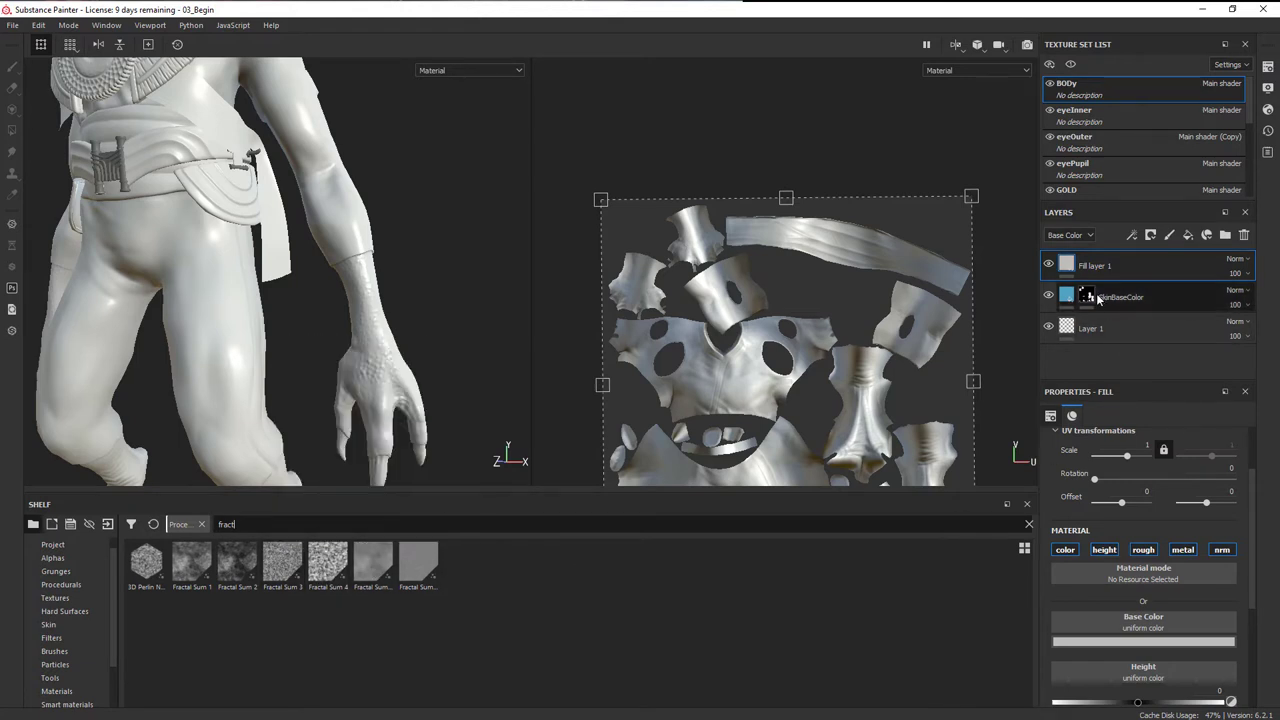
scroll(1199, 584, "down", 2)
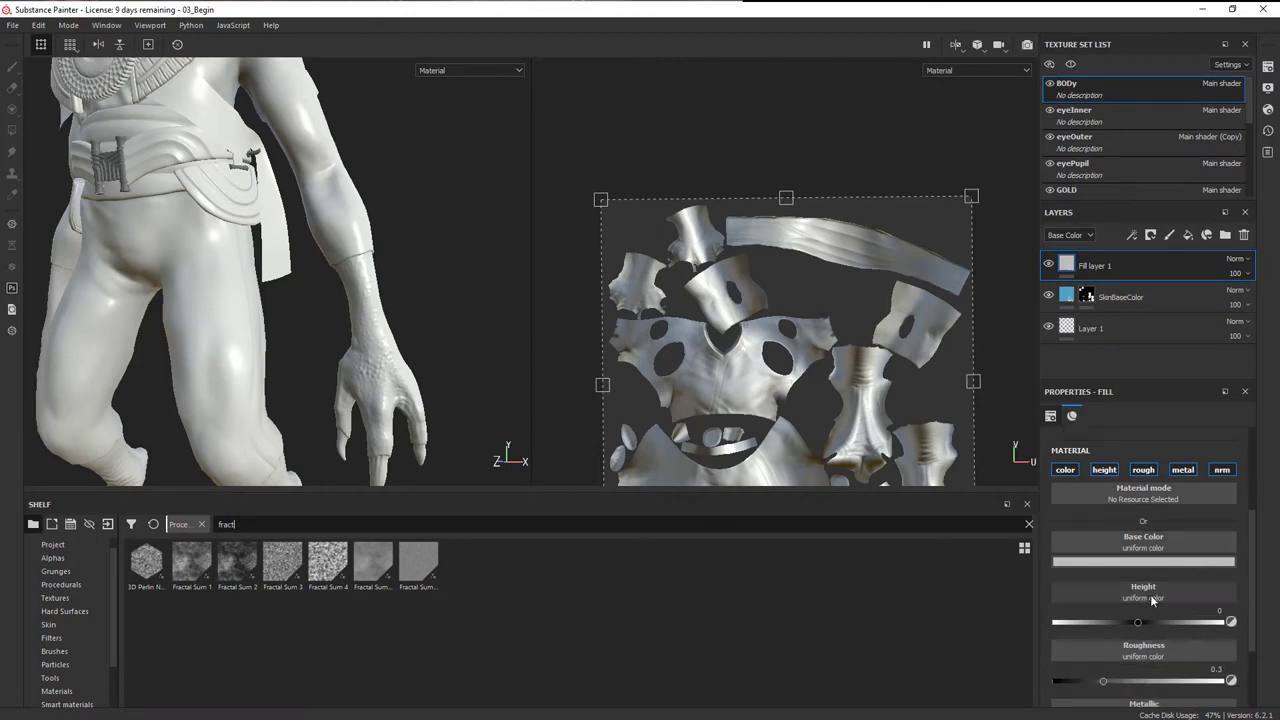
left_click_drag(283, 574, 1125, 594)
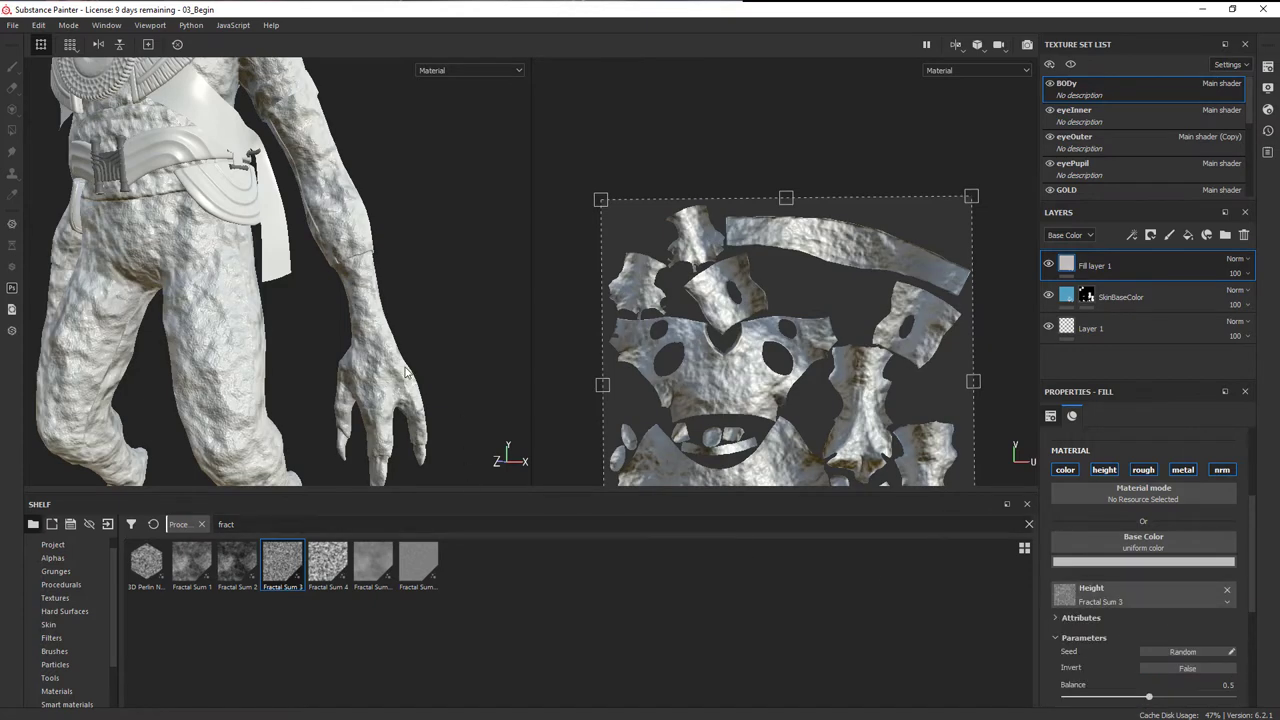
- Set the balance of the Fractal Sum 3 height texture to 0.56
middle_click_drag(404, 368, 434, 210, "alt")
middle_click_drag(422, 390, 434, 278, "alt")
left_click_drag(434, 278, 462, 290, "alt")
right_click_drag(400, 300, 429, 368, "alt")
left_click_drag(429, 368, 478, 440, "alt")
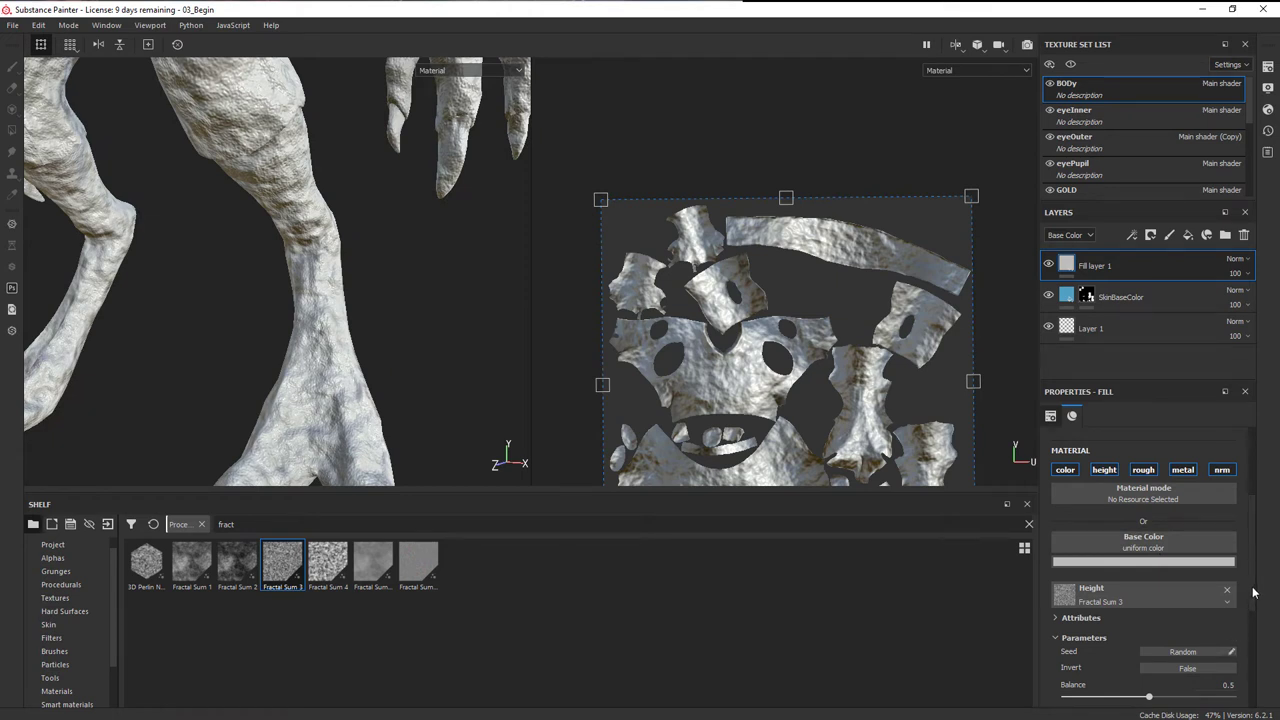
left_click_drag(1254, 592, 1256, 641)
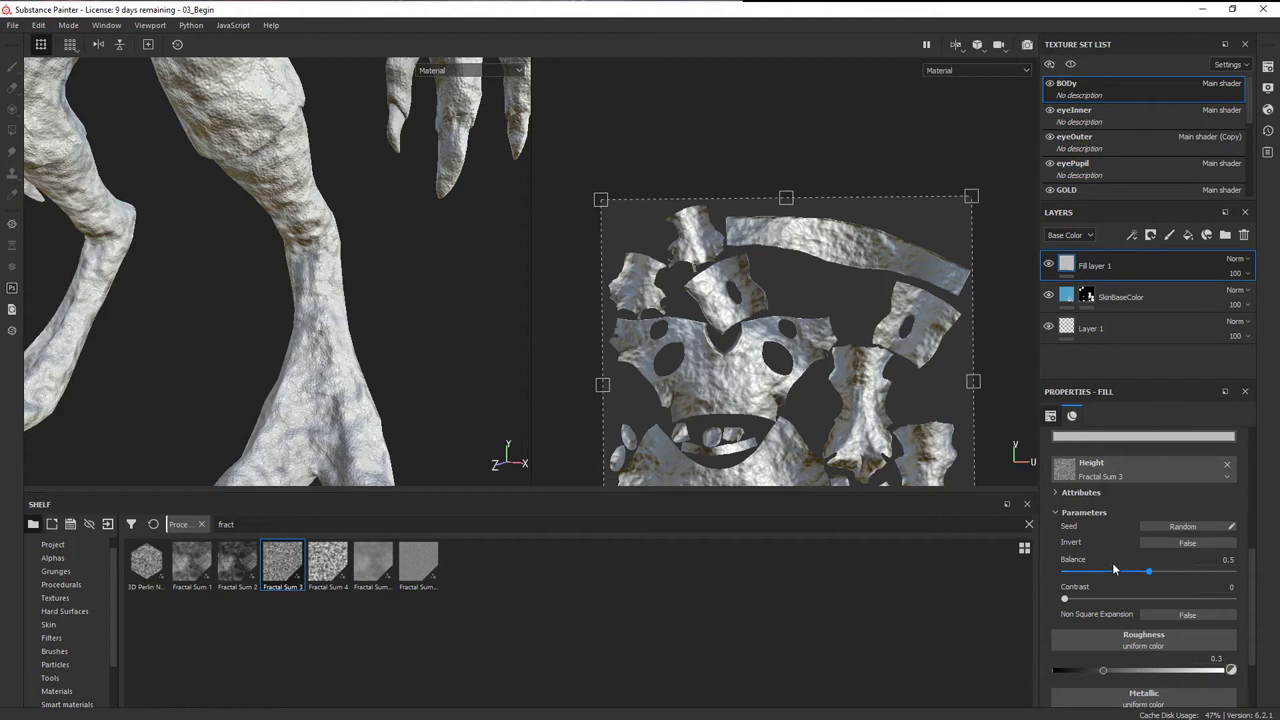
mouse_move(1148, 572)
left_mouse_down()
mouse_move(1110, 582)
mouse_move(1158, 590)
left_mouse_up()
left_click_drag(377, 322, 397, 323, "alt")
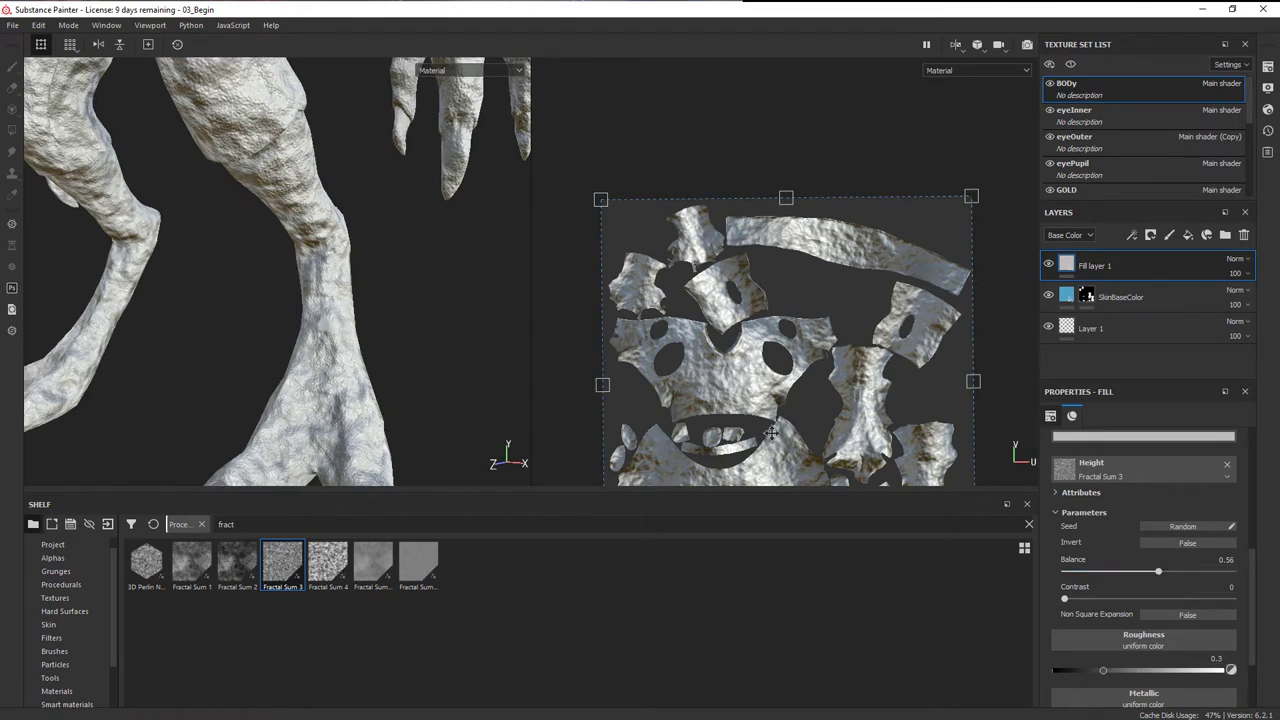
- Try UV scales of 5 and 10 on the fractal height fill layer and inspect the pattern on the legs
left_click_drag(1251, 556, 1248, 452)
left_click(1148, 525)
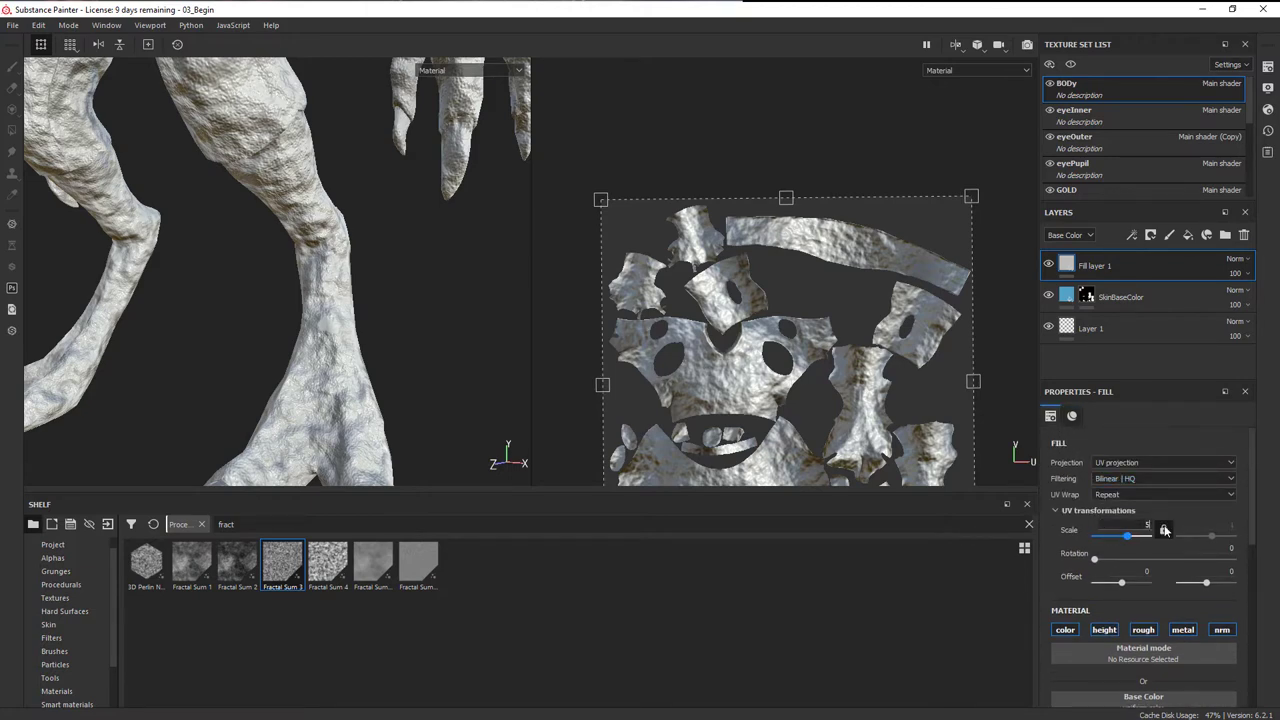
type("5")
key("Return")
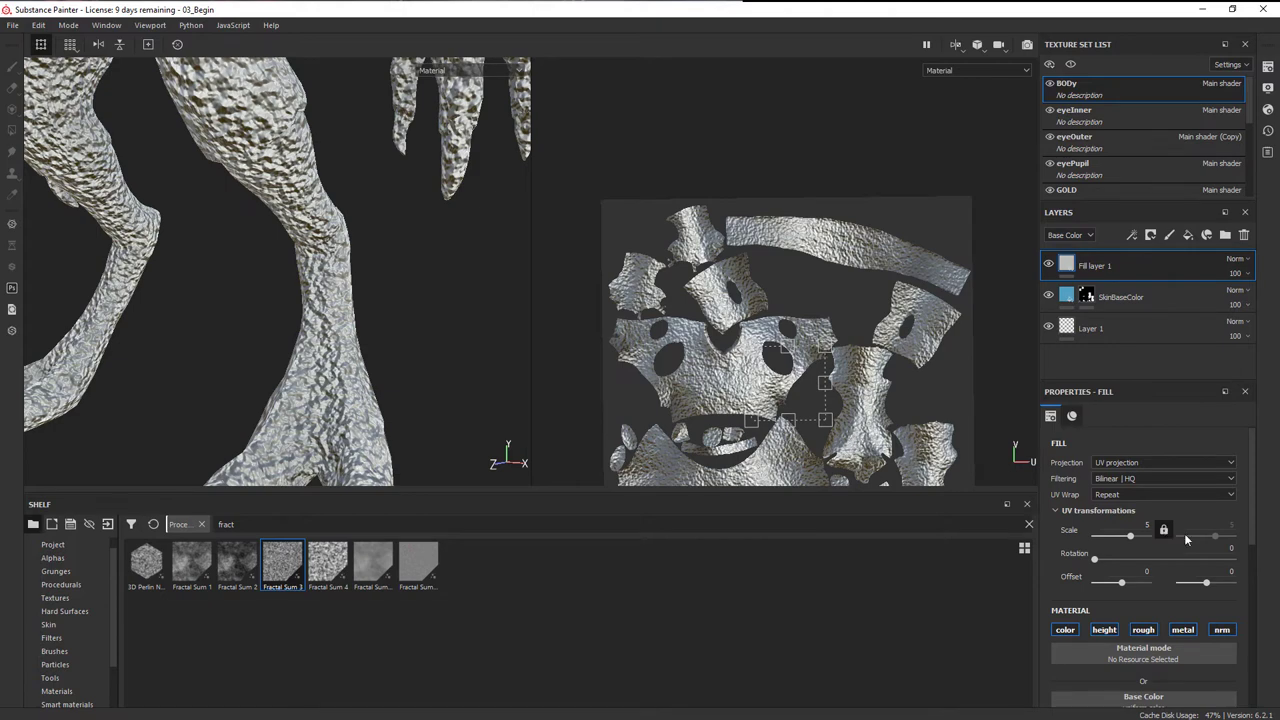
left_click(1130, 536)
type("10")
key("Return")
left_click_drag(448, 434, 452, 358, "alt")
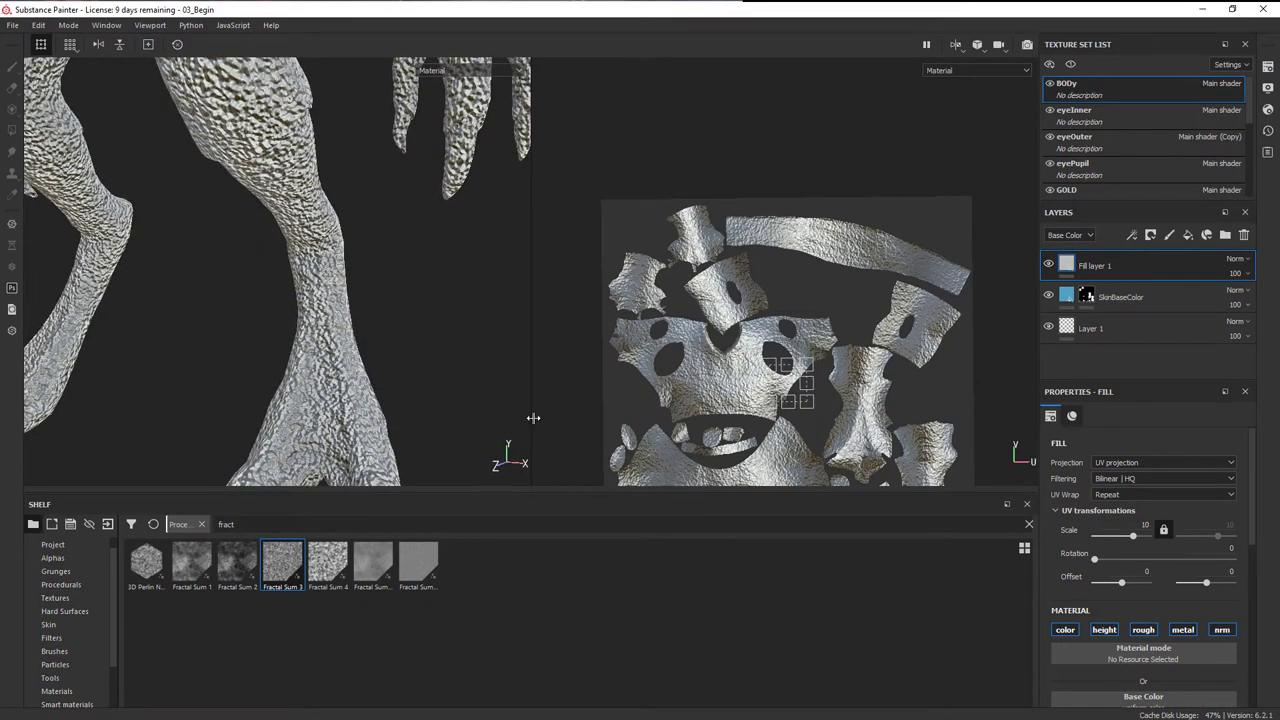
left_click_drag(429, 385, 357, 350, "alt")
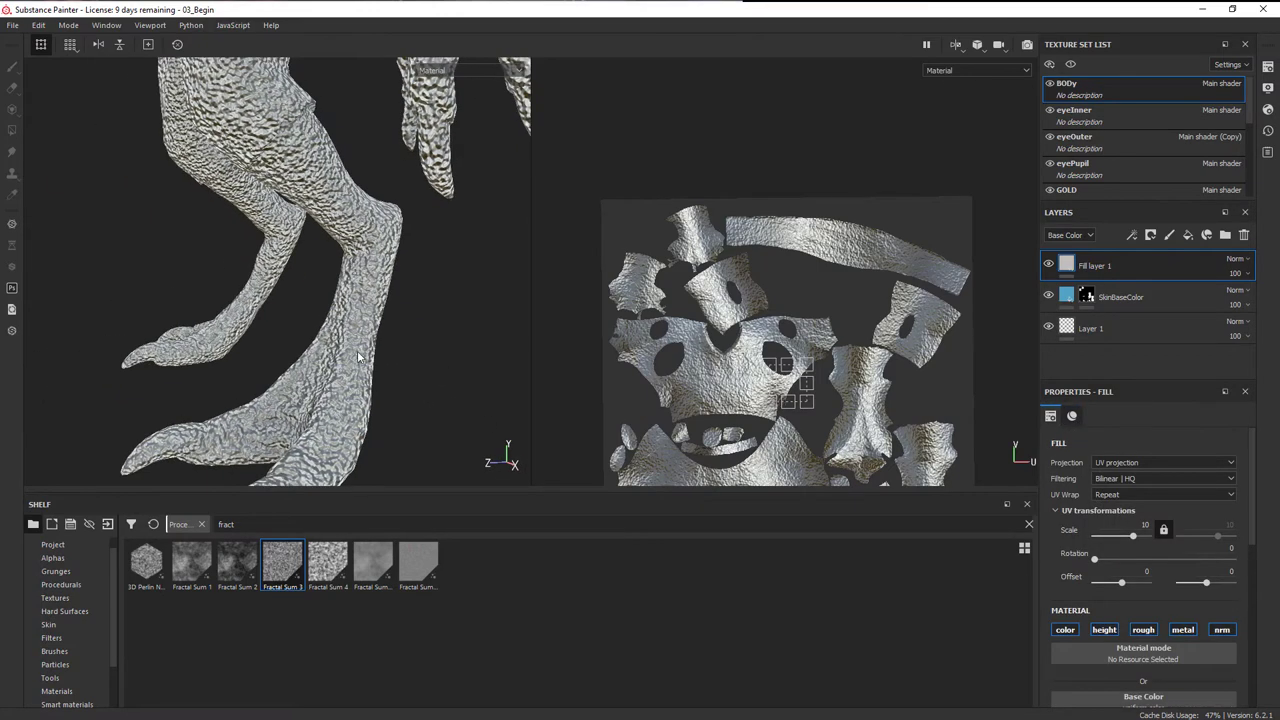
- Add a Height Adjust filter to the fractal fill layer and set its Multiply to about 0.249
left_click(1131, 235)
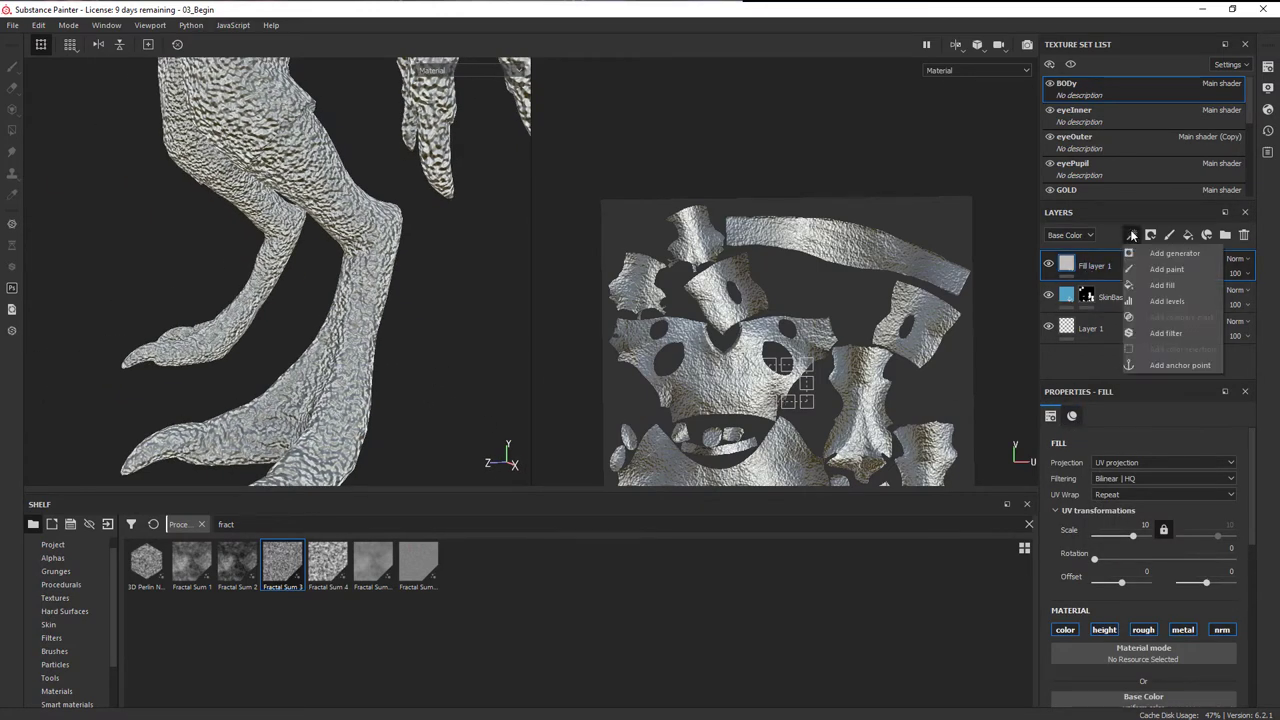
left_click(1162, 333)
left_click(1156, 458)
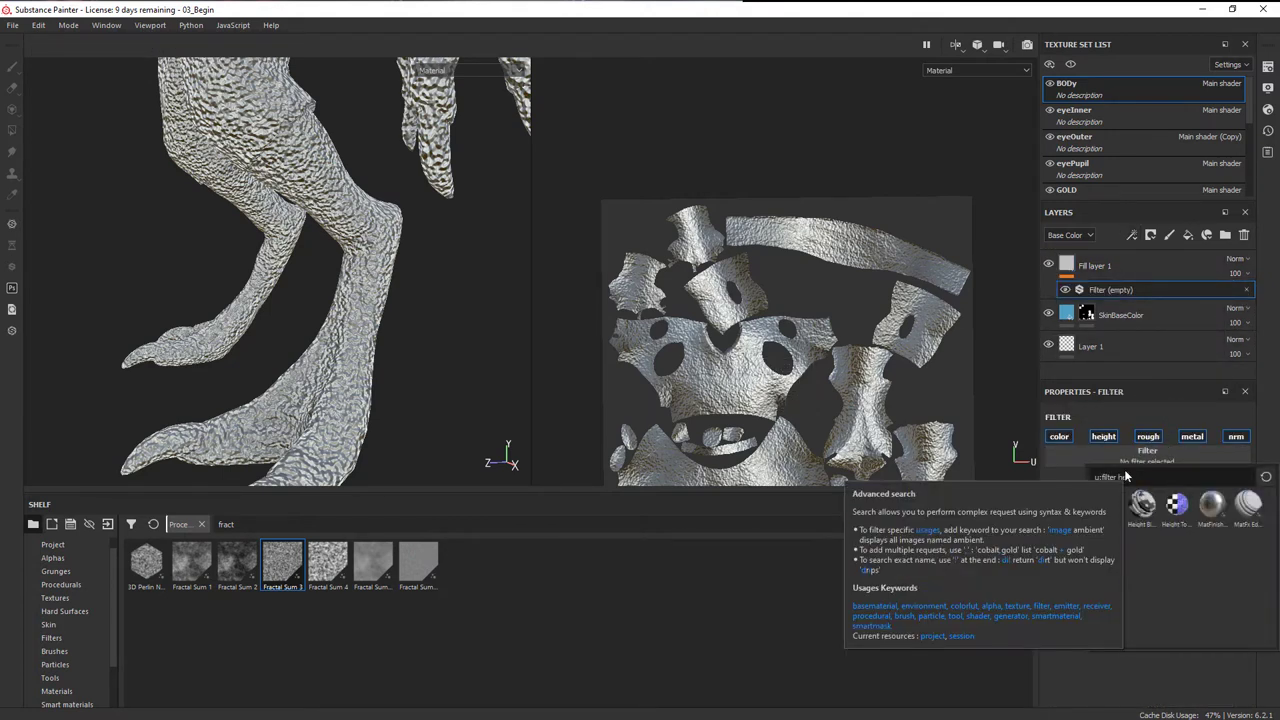
left_click(1141, 505)
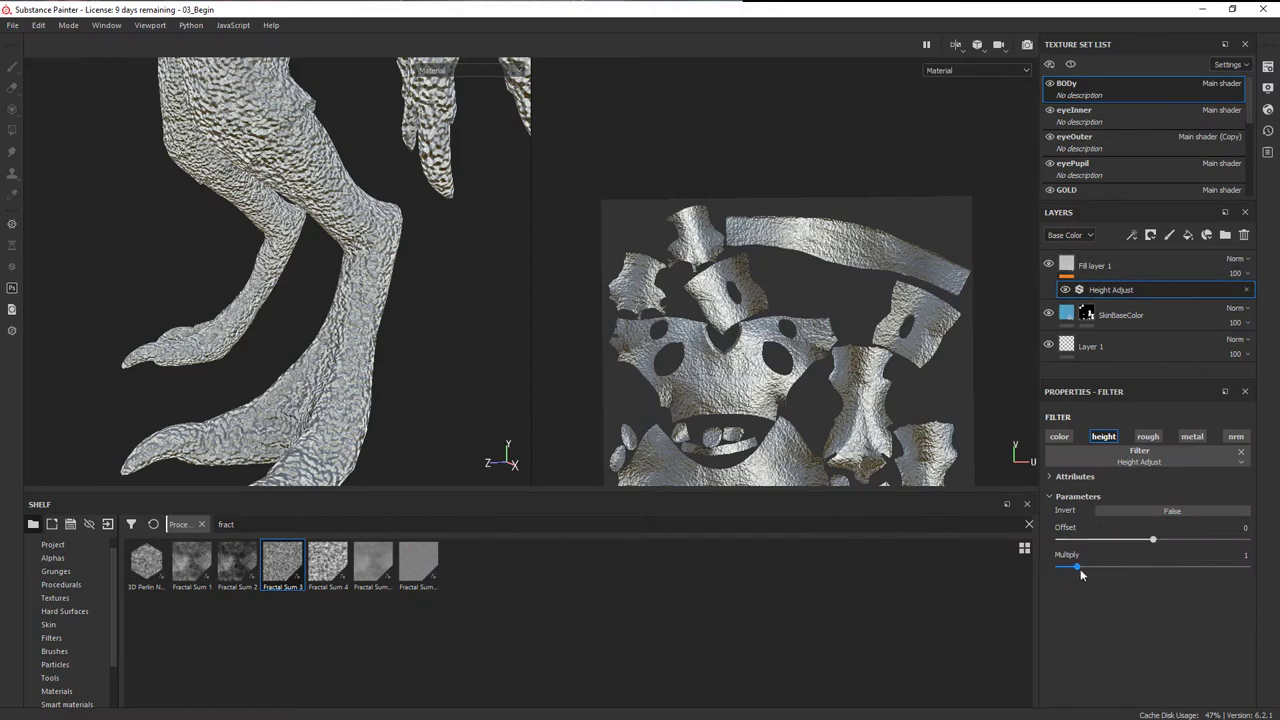
left_click_drag(1077, 569, 1063, 573)
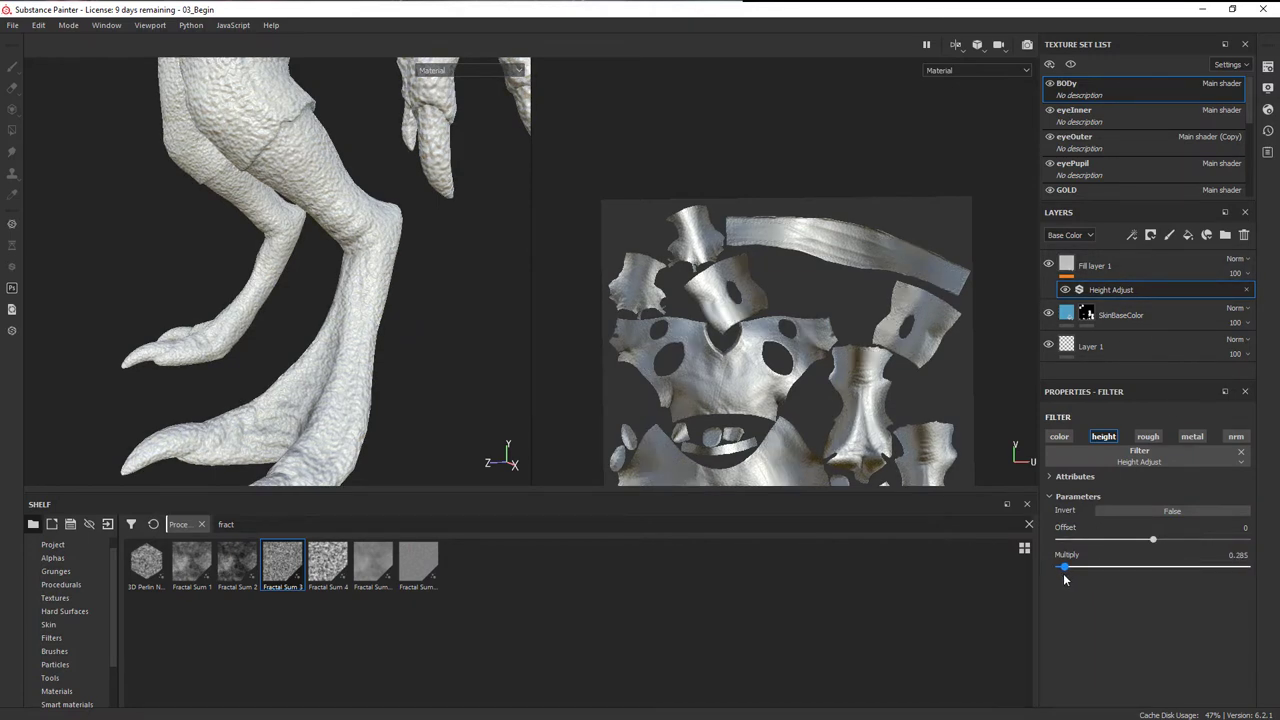
left_click_drag(463, 394, 372, 360, "alt")
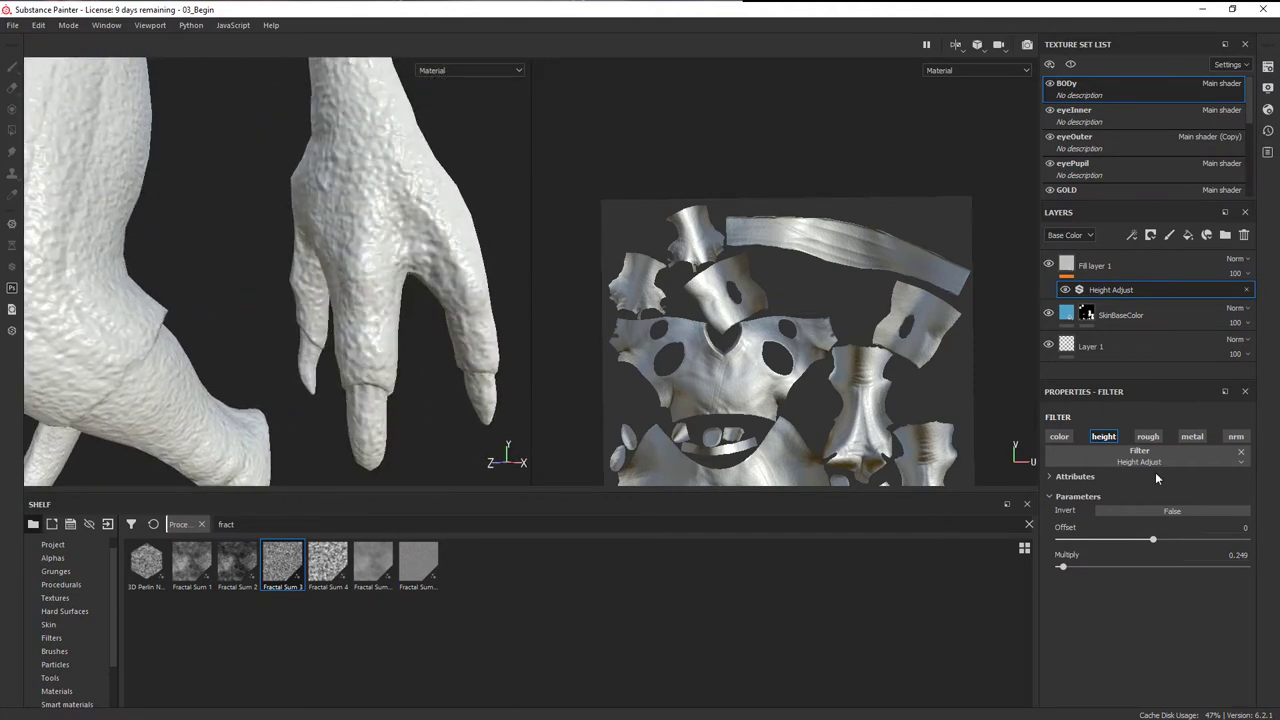
- Set the fractal fill layer's UV scale to 40
left_click(1092, 266)
left_click_drag(1132, 534, 1140, 536)
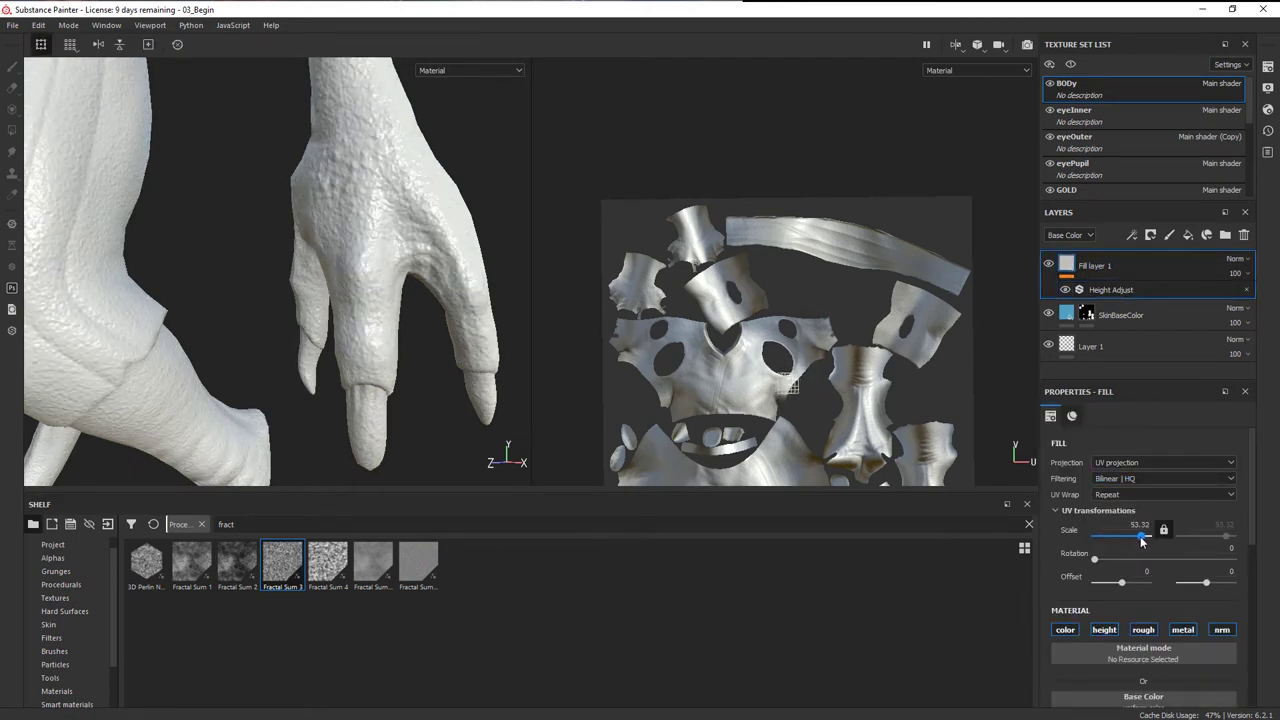
double_click(1141, 538)
type("40")
key("Return")
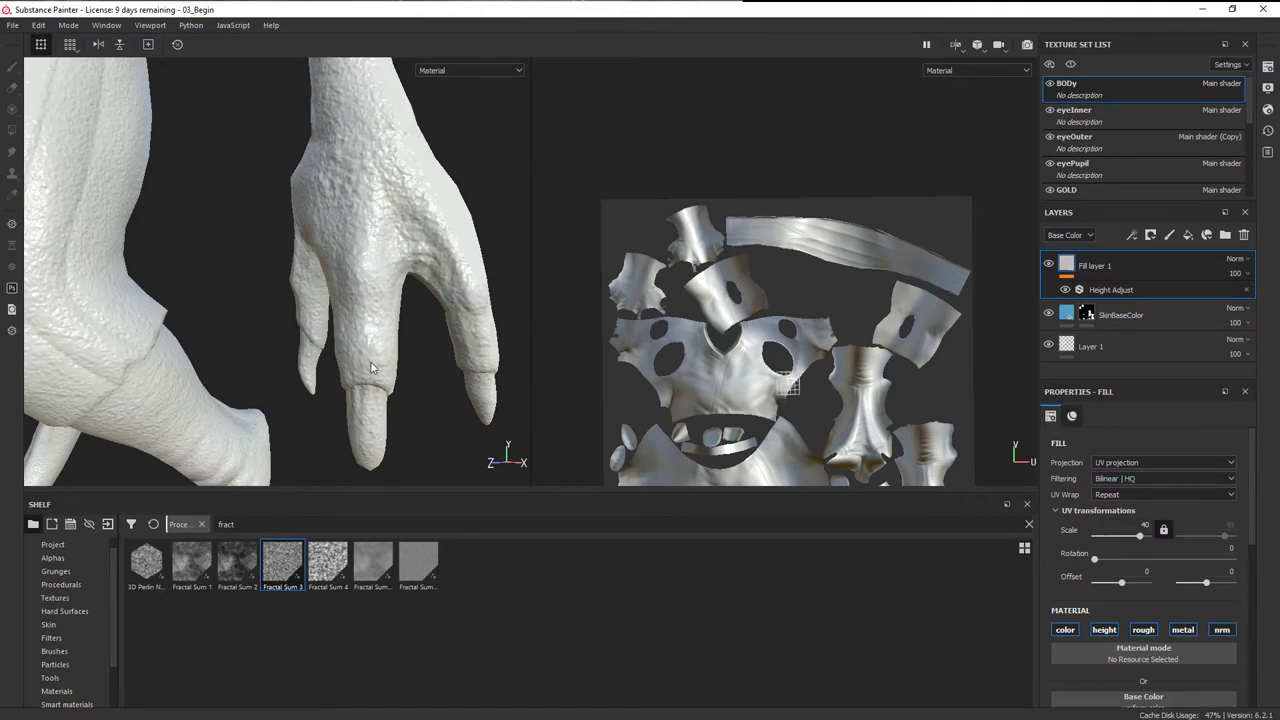
- Add a black mask to the fractal fill layer
scroll(370, 364, "down", 3)
middle_click_drag(370, 364, 458, 110, "alt")
left_click_drag(507, 223, 366, 363, "alt")
left_click_drag(402, 304, 355, 290, "alt")
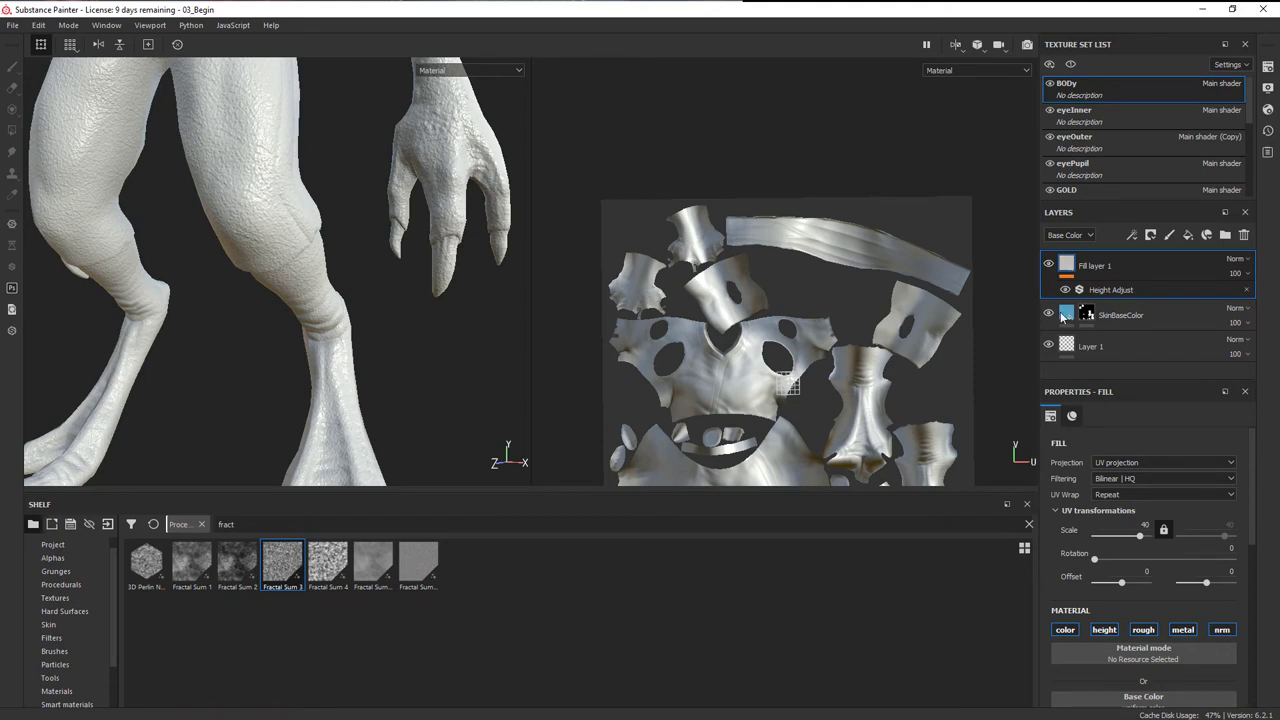
left_click(1148, 236)
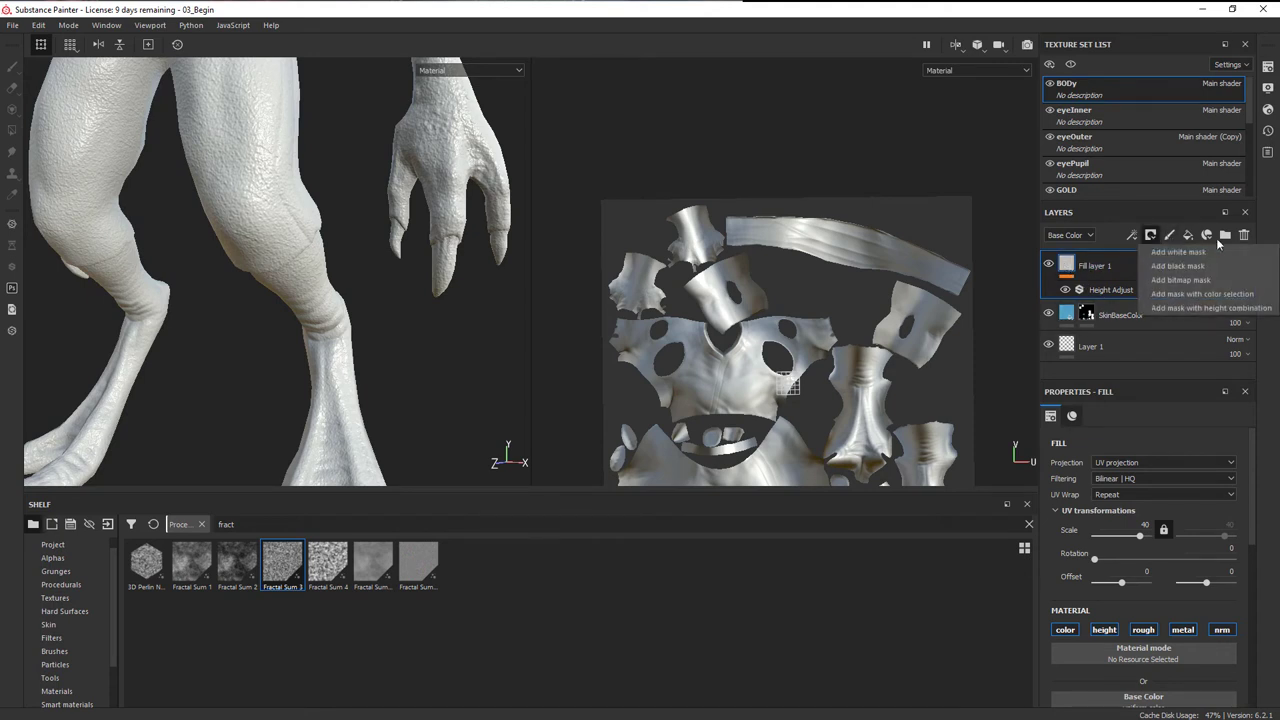
left_click(1205, 261)
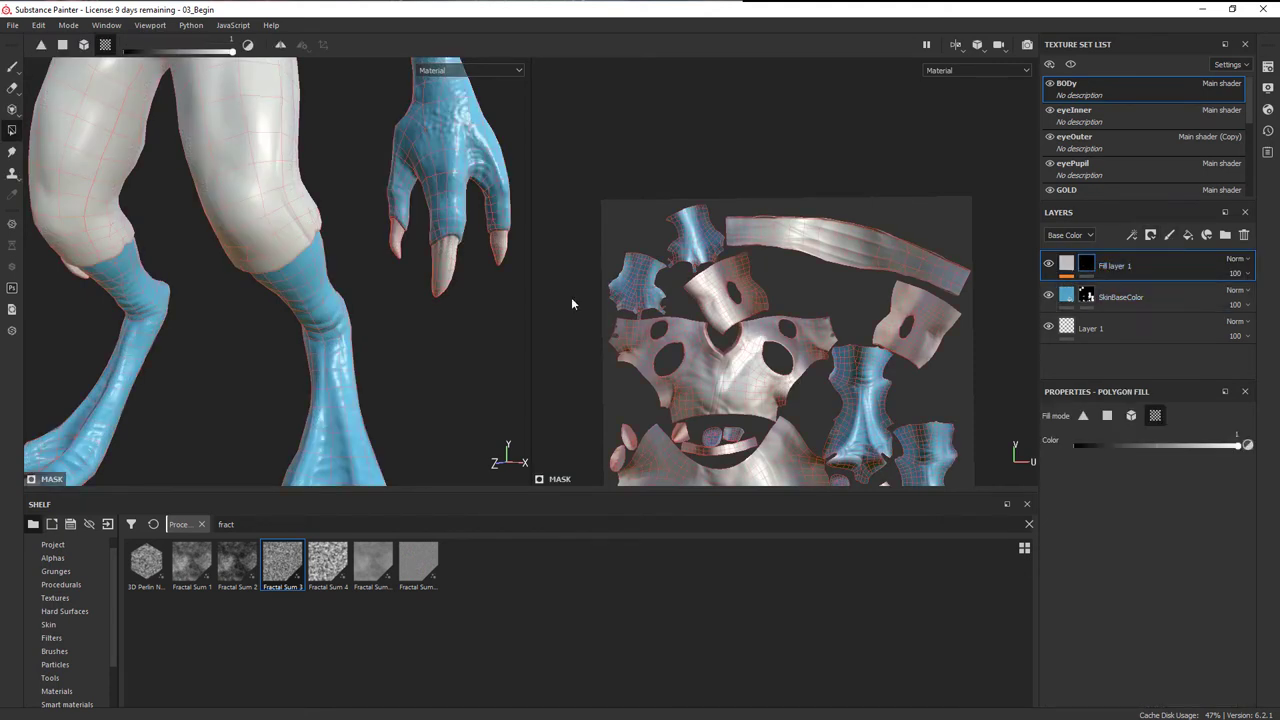
- Reveal the fractal fill layer's mask on one hand, its fingers and the lower leg using UV-island polygon fill
middle_click_drag(487, 230, 477, 288, "alt")
right_click_drag(477, 288, 437, 249, "alt")
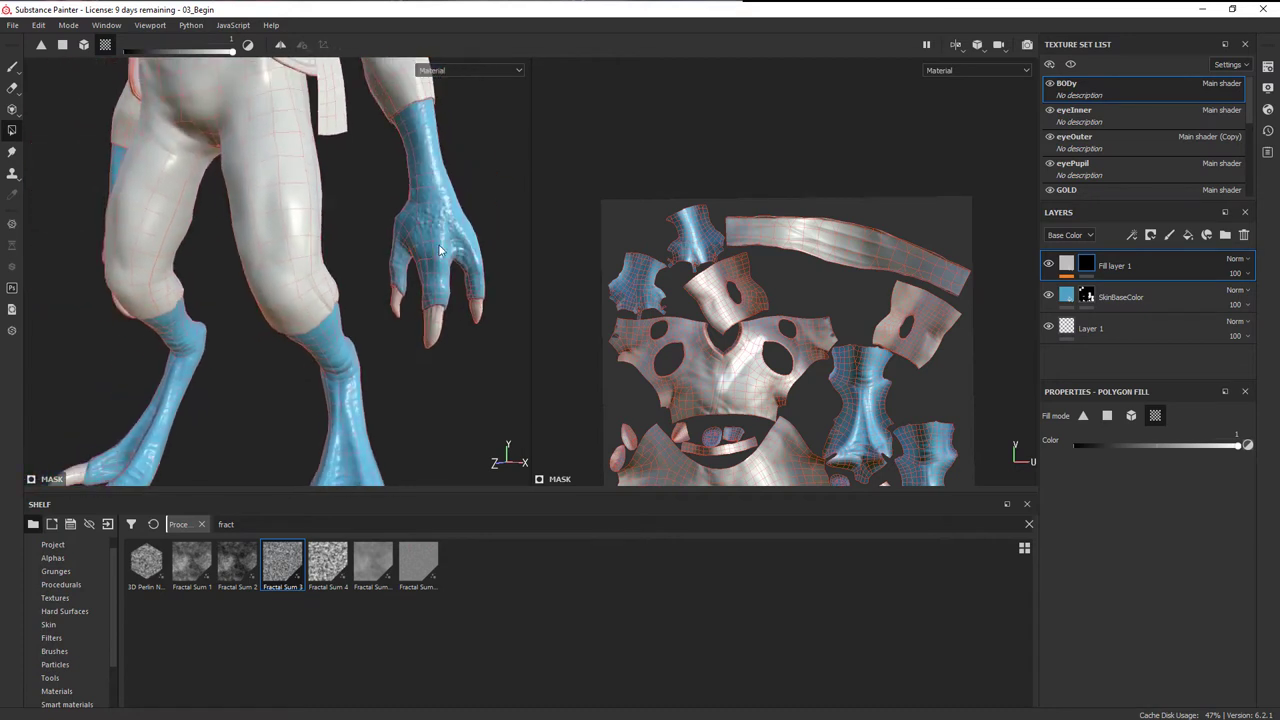
left_click(440, 234)
left_click(443, 278)
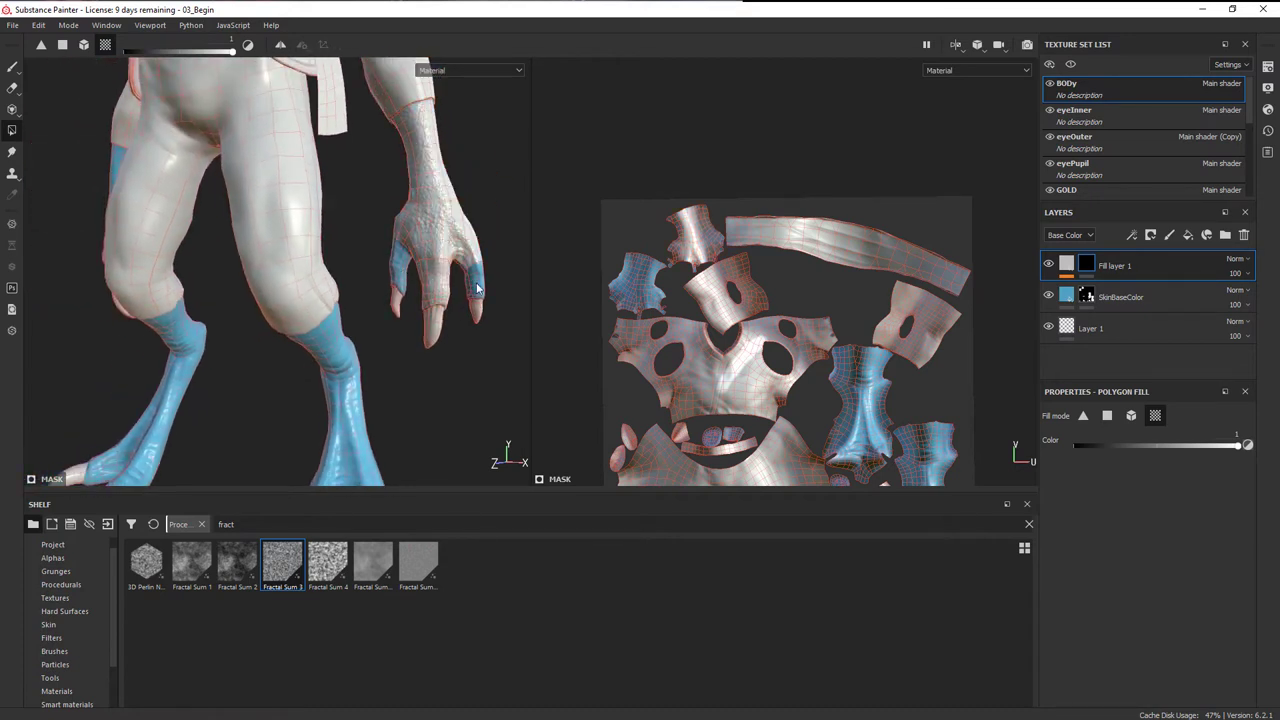
left_click(396, 258)
left_click(484, 283)
middle_click_drag(381, 348, 370, 258)
left_click(370, 258)
- Fill the fractal layer's mask over the opposite hand and its fingers
left_click_drag(165, 308, 195, 312, "alt")
middle_click_drag(195, 312, 395, 376, "alt")
left_click(223, 181)
left_click(216, 228)
left_click(255, 211)
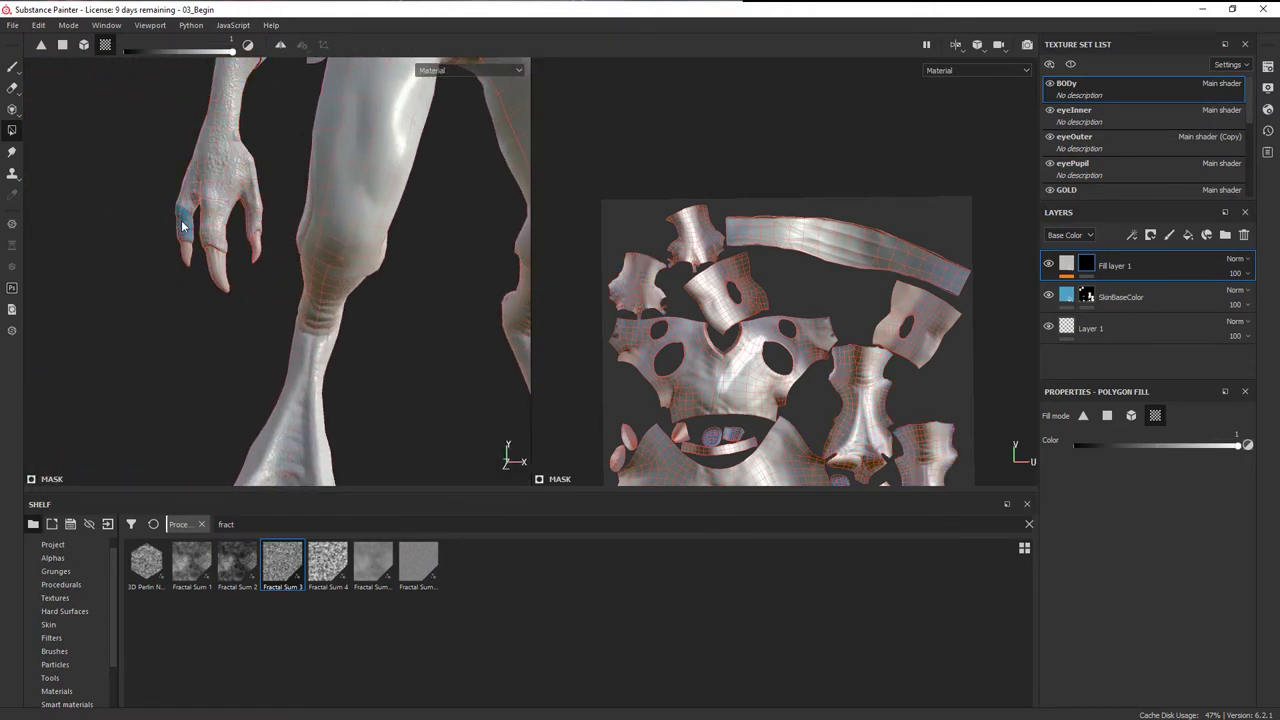
left_click(182, 226)
- Orbit around the creature and fill the mask on its remaining exposed skin islands
right_click_drag(182, 226, 223, 163, "alt")
middle_click_drag(223, 163, 332, 308, "alt")
left_click_drag(295, 199, 355, 194, "alt")
left_click(271, 169)
left_click_drag(510, 190, 430, 205, "alt")
middle_click_drag(430, 205, 179, 281, "alt")
left_click(193, 233)
mouse_move(334, 280)
left_mouse_down("alt")
mouse_move(109, 271)
mouse_move(346, 292)
mouse_move(330, 268)
mouse_move(313, 326)
mouse_move(466, 287)
left_mouse_up("alt")
left_click(277, 264)
left_click(318, 256)
right_click_drag(468, 287, 410, 300, "alt")
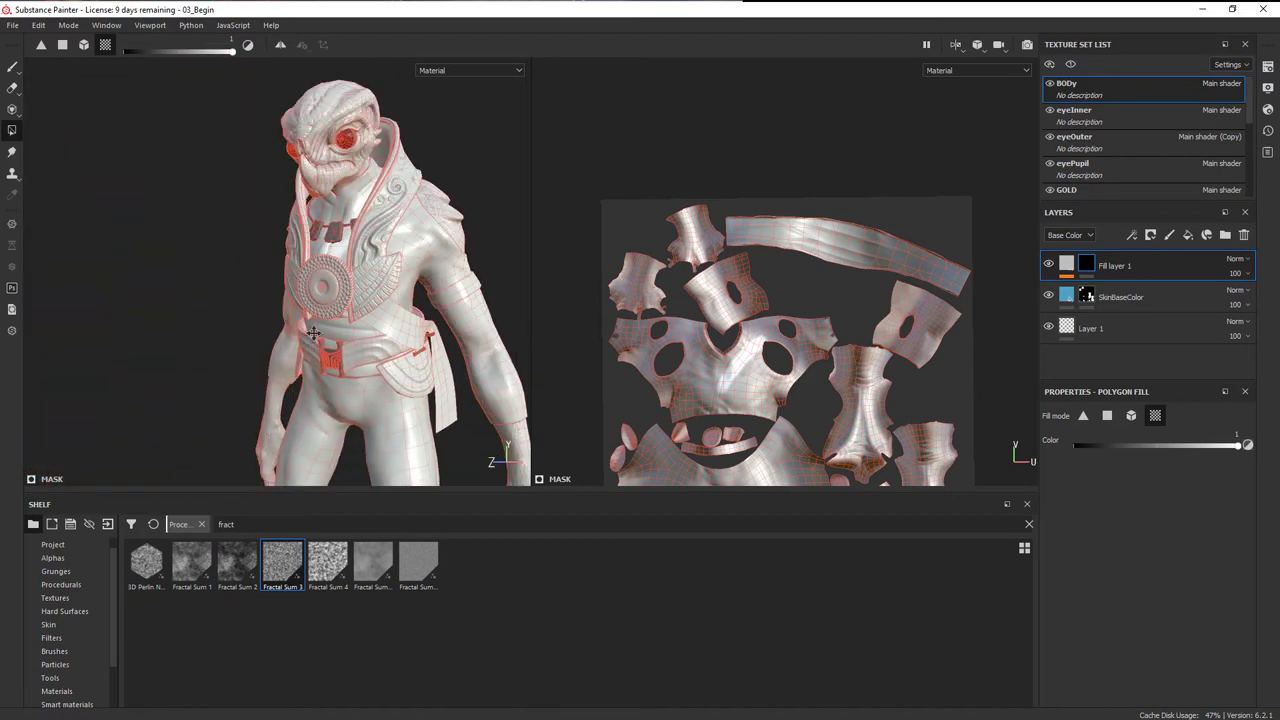
middle_click_drag(410, 300, 360, 250, "alt")
- Assign the Fractal Sum 3 procedural as the masked fill layer's base color texture
left_click(1066, 266)
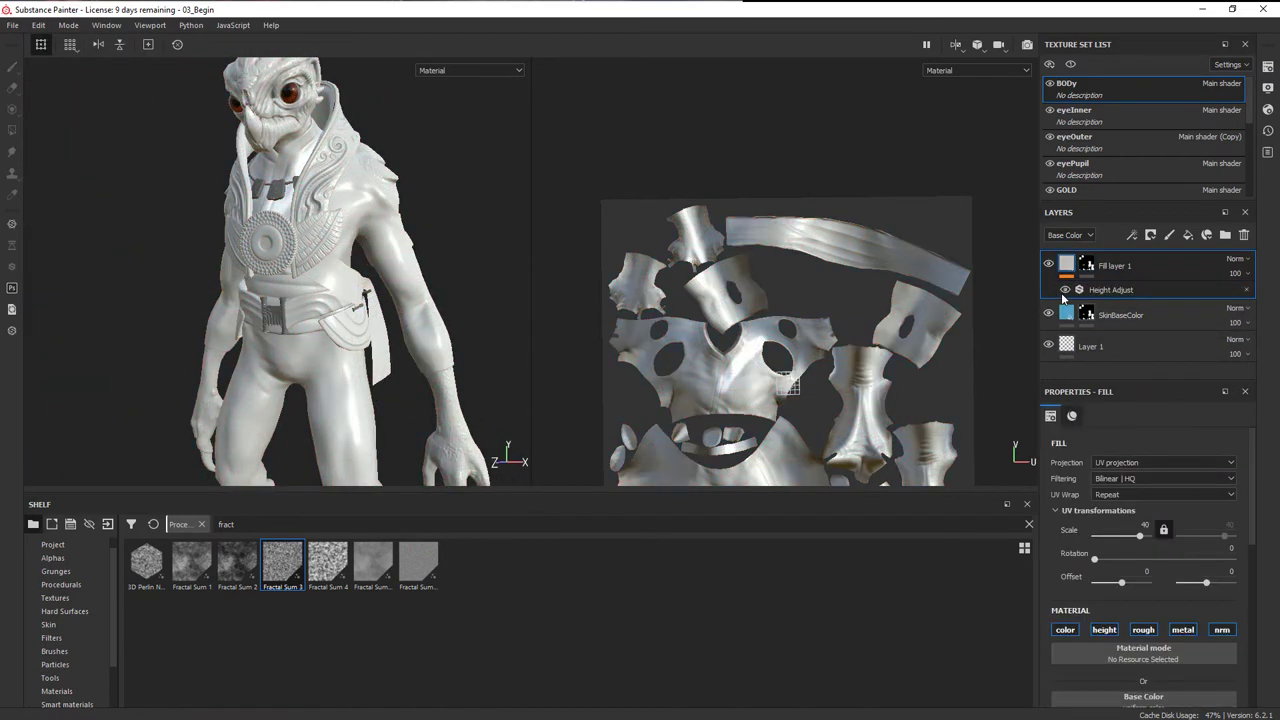
middle_click_drag(348, 322, 314, 171, "alt")
right_click_drag(314, 171, 362, 215, "alt")
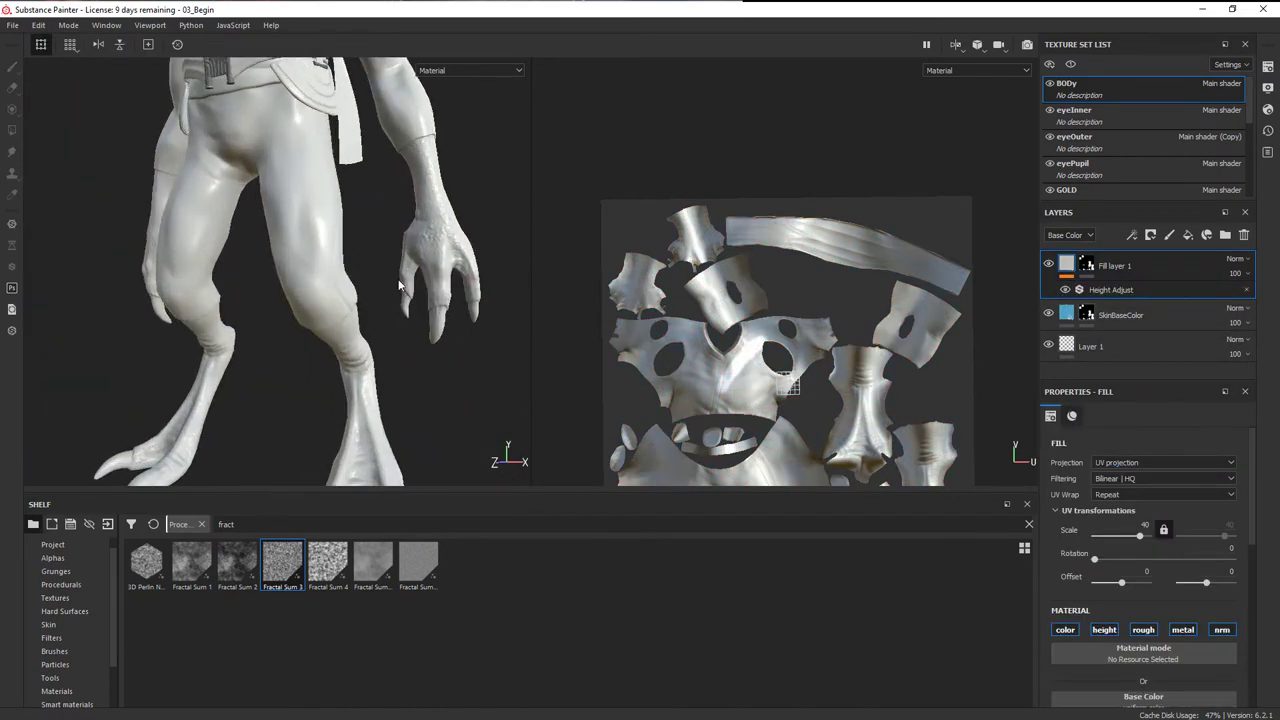
middle_click_drag(362, 215, 318, 205, "alt")
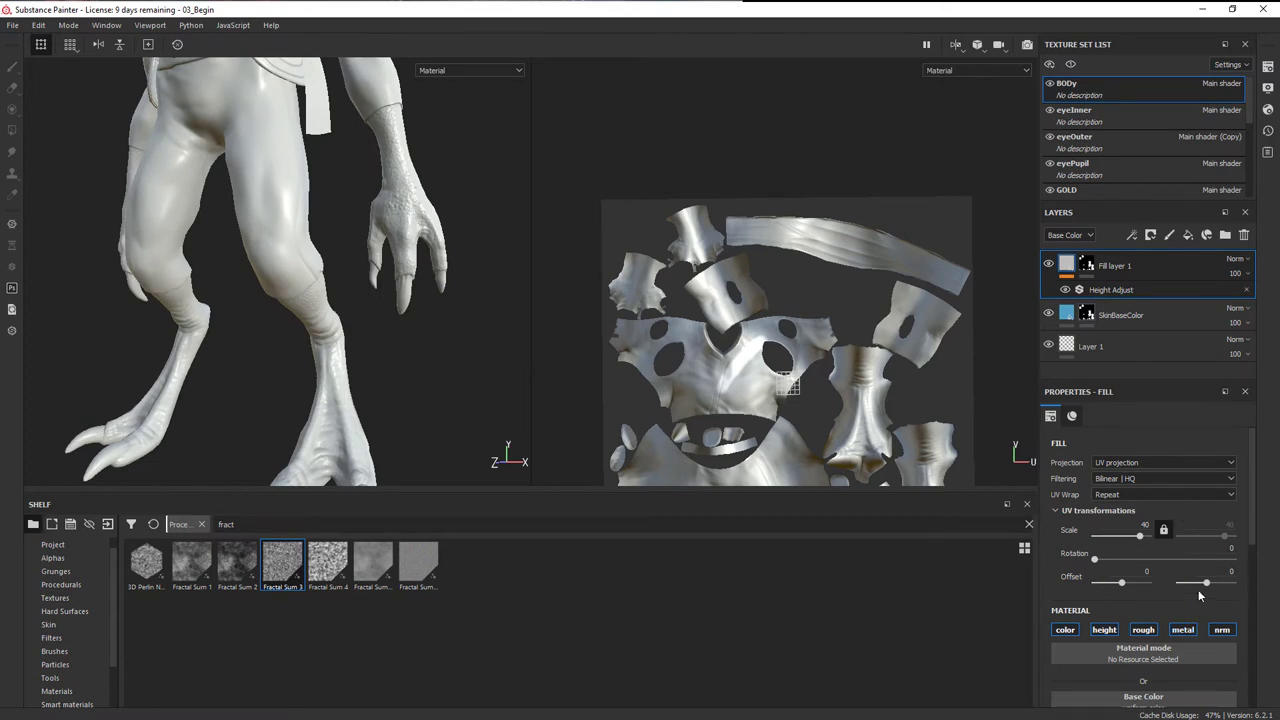
scroll(1245, 492, "down", 5)
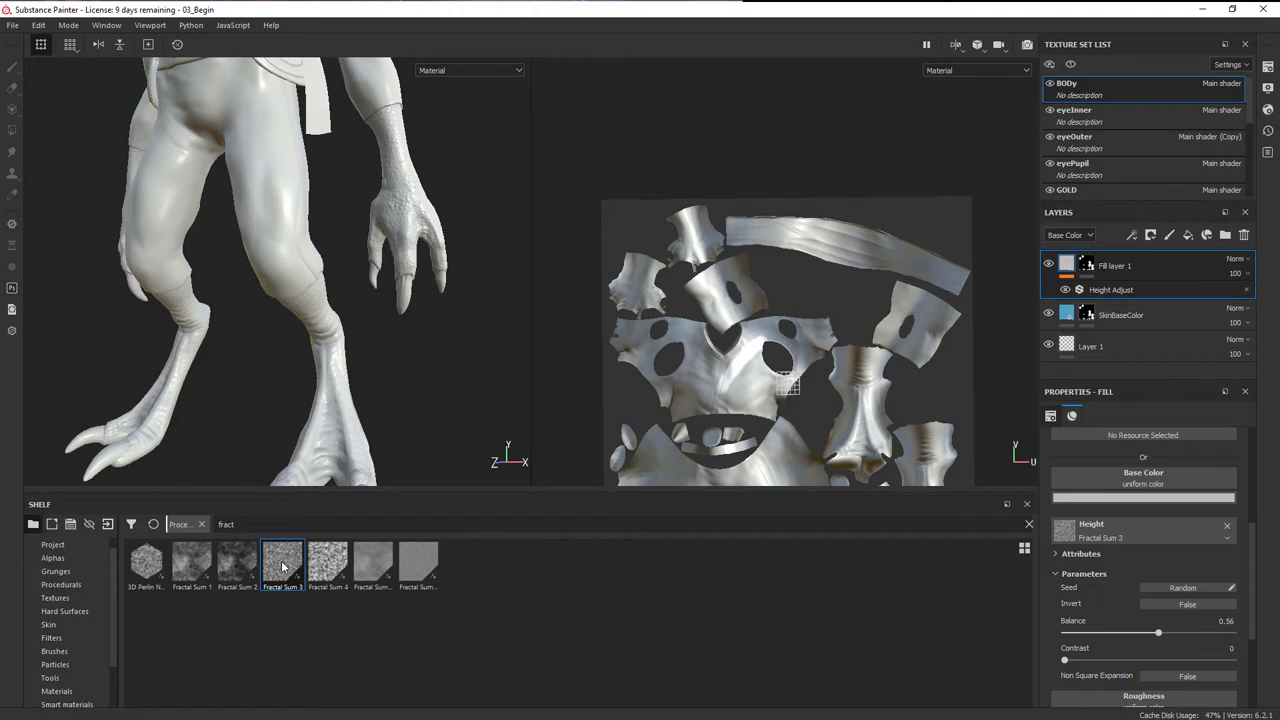
mouse_move(282, 567)
left_click_drag(282, 567, 1155, 482)
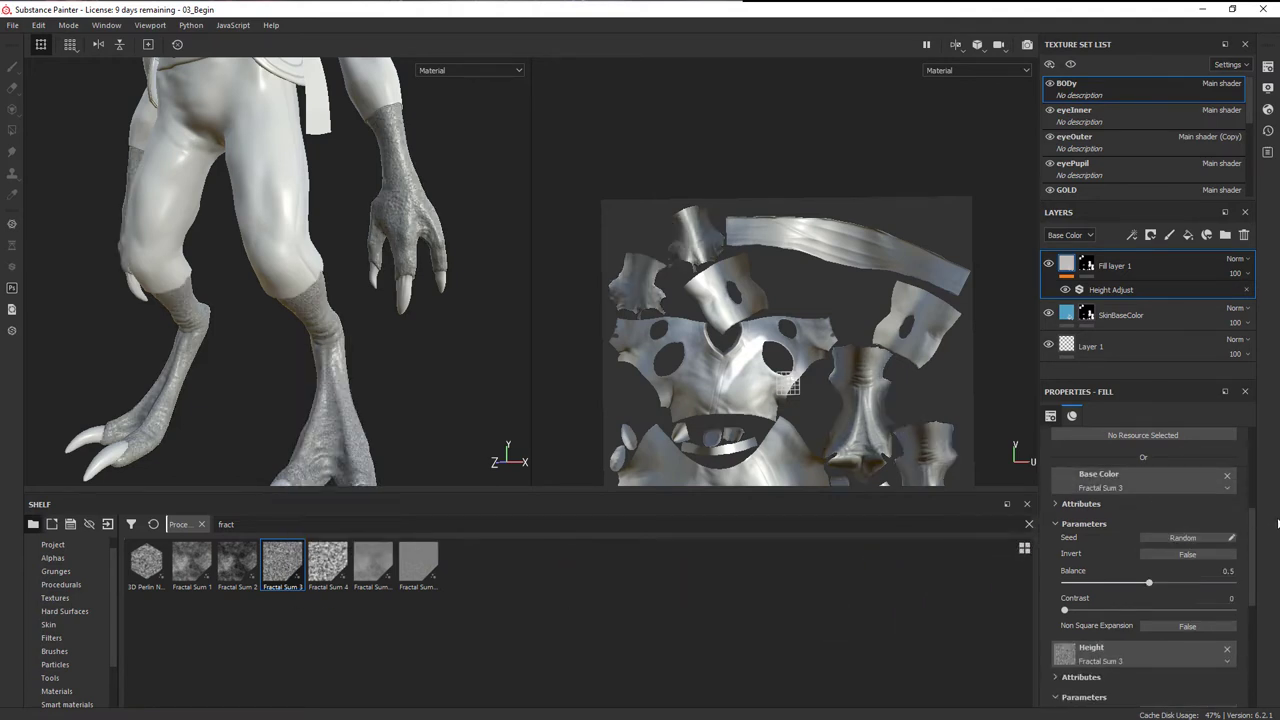
- Try the Overlay, Multiply and Screen base color blend modes on the fractal fill layer while viewing the hand up close
right_click_drag(392, 405, 500, 389, "alt")
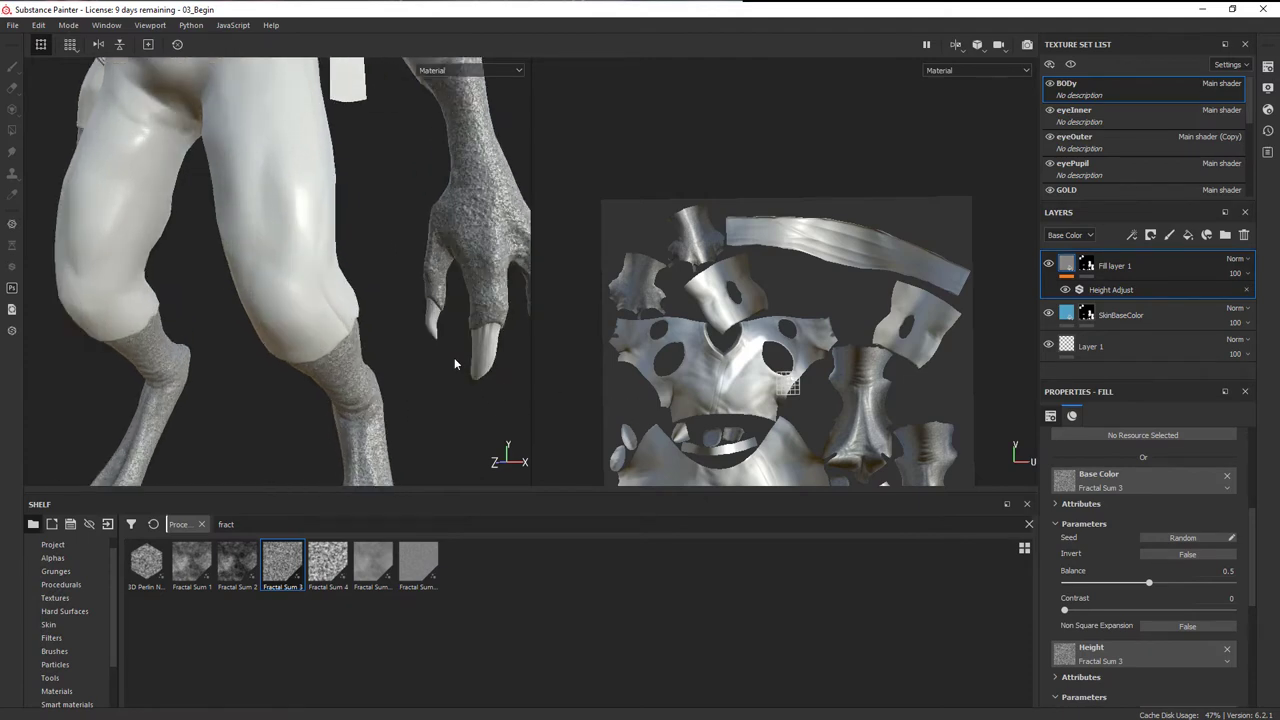
middle_click_drag(500, 389, 345, 448, "alt")
right_click_drag(385, 430, 614, 403, "alt")
middle_click_drag(384, 340, 359, 375, "alt")
left_click_drag(359, 375, 394, 360, "alt")
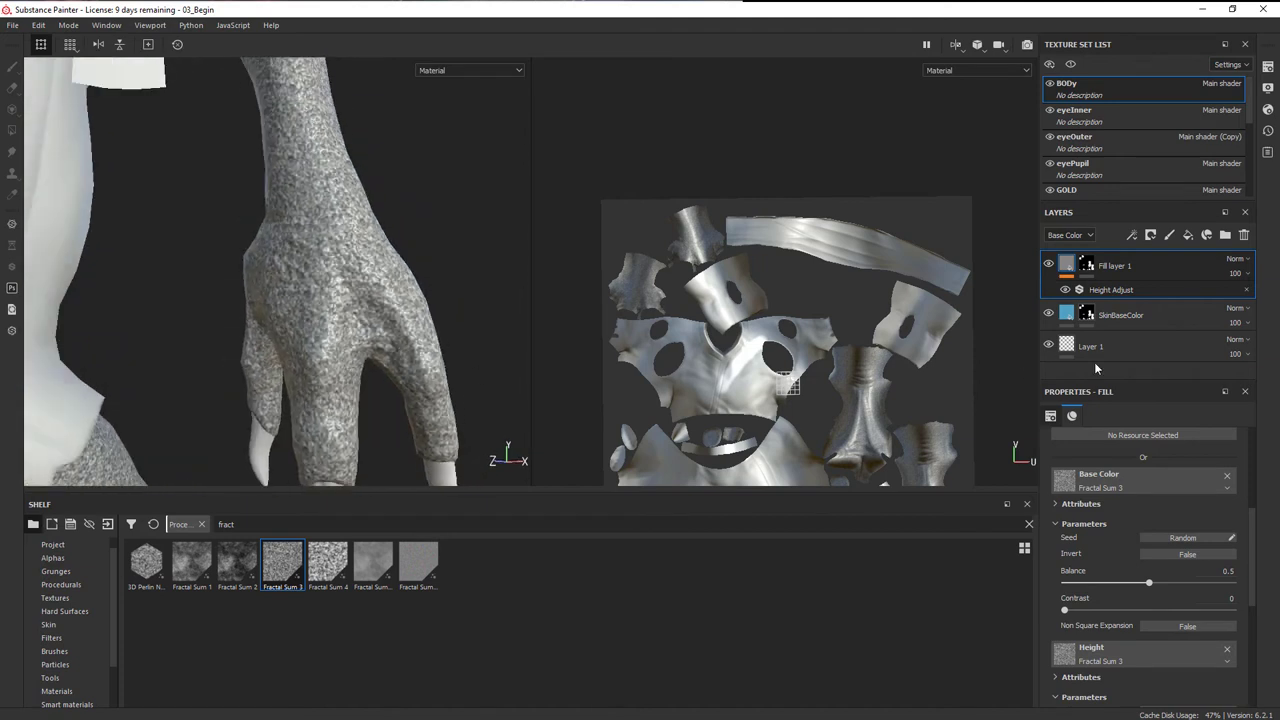
left_click(1238, 260)
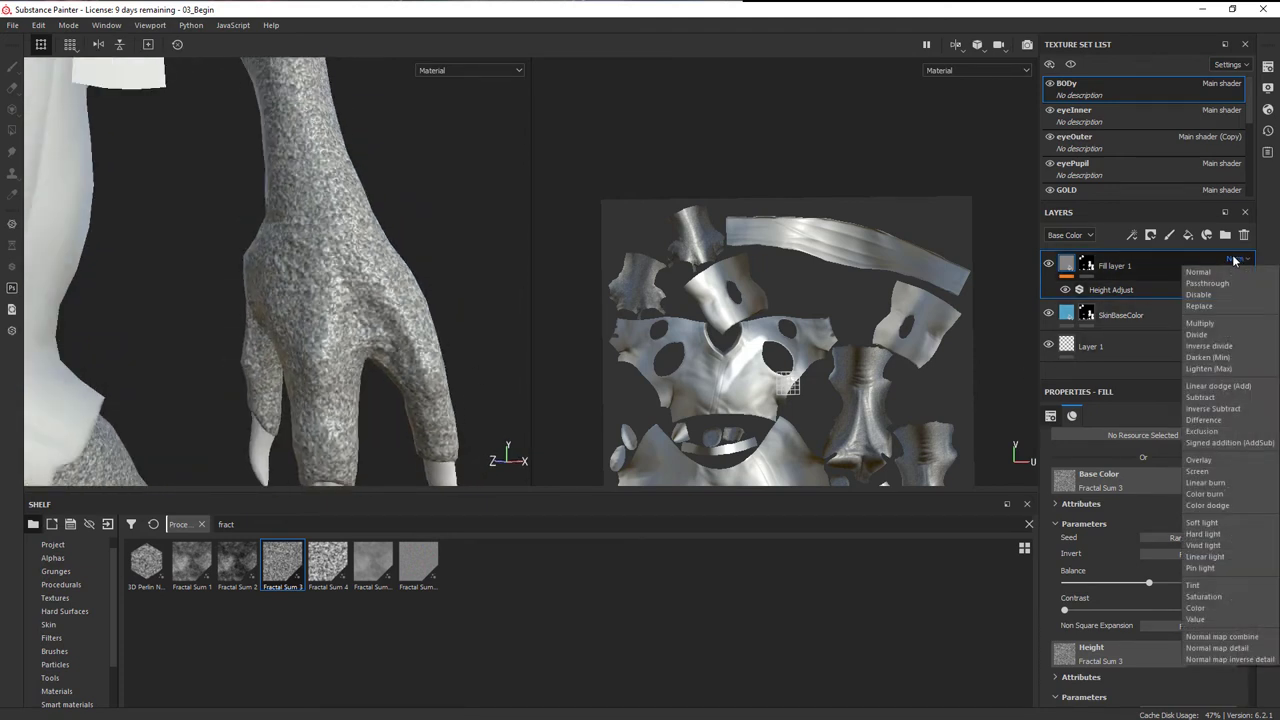
left_click(1198, 458)
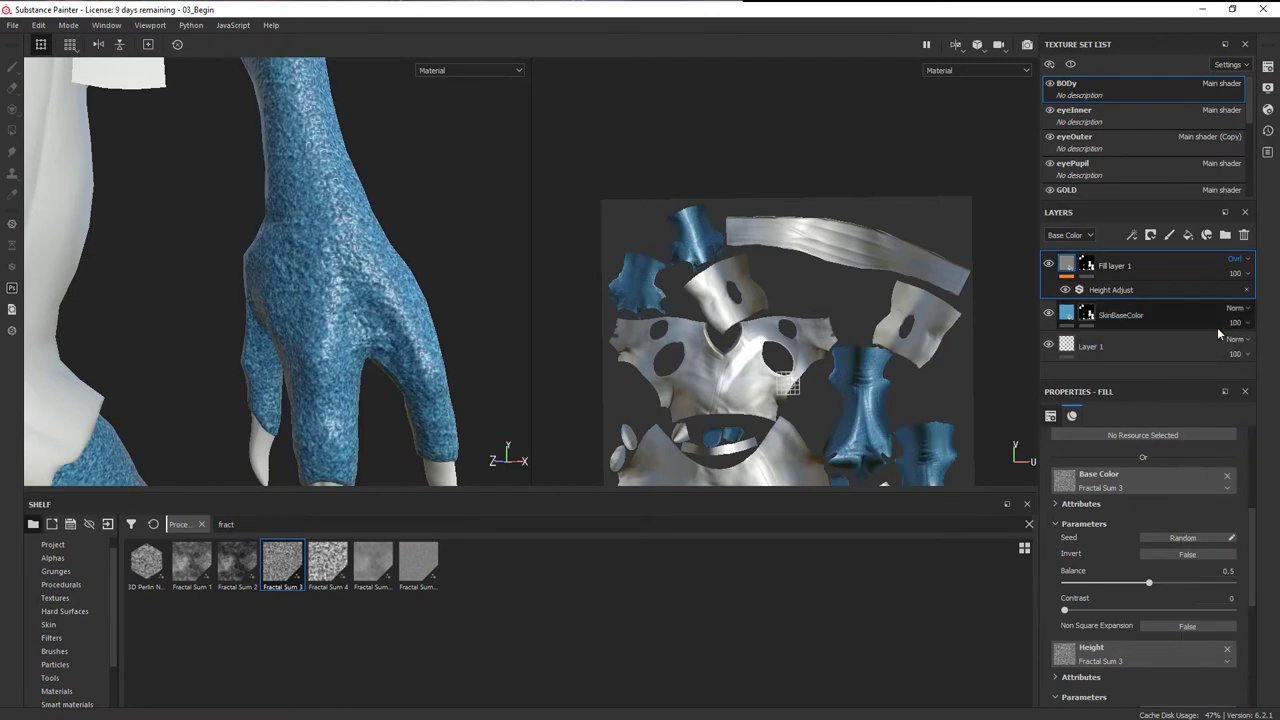
left_click(1238, 260)
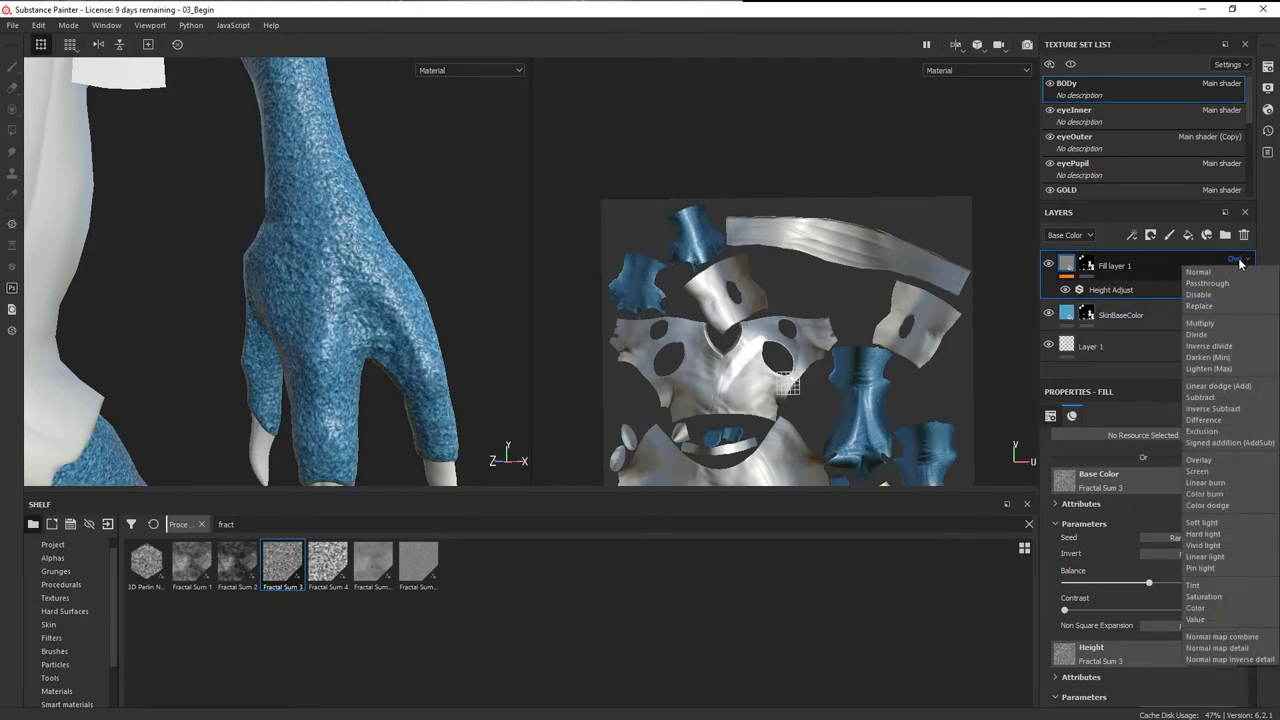
left_click(1214, 323)
left_click(1238, 261)
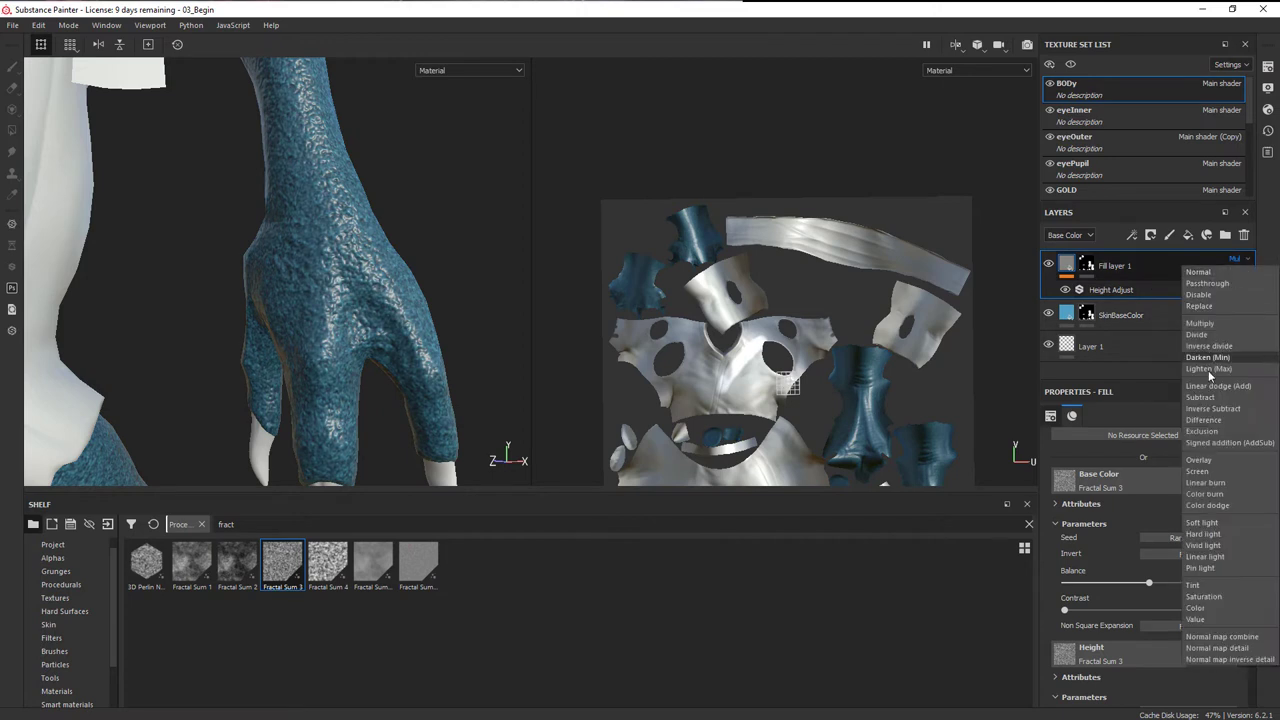
left_click(1215, 471)
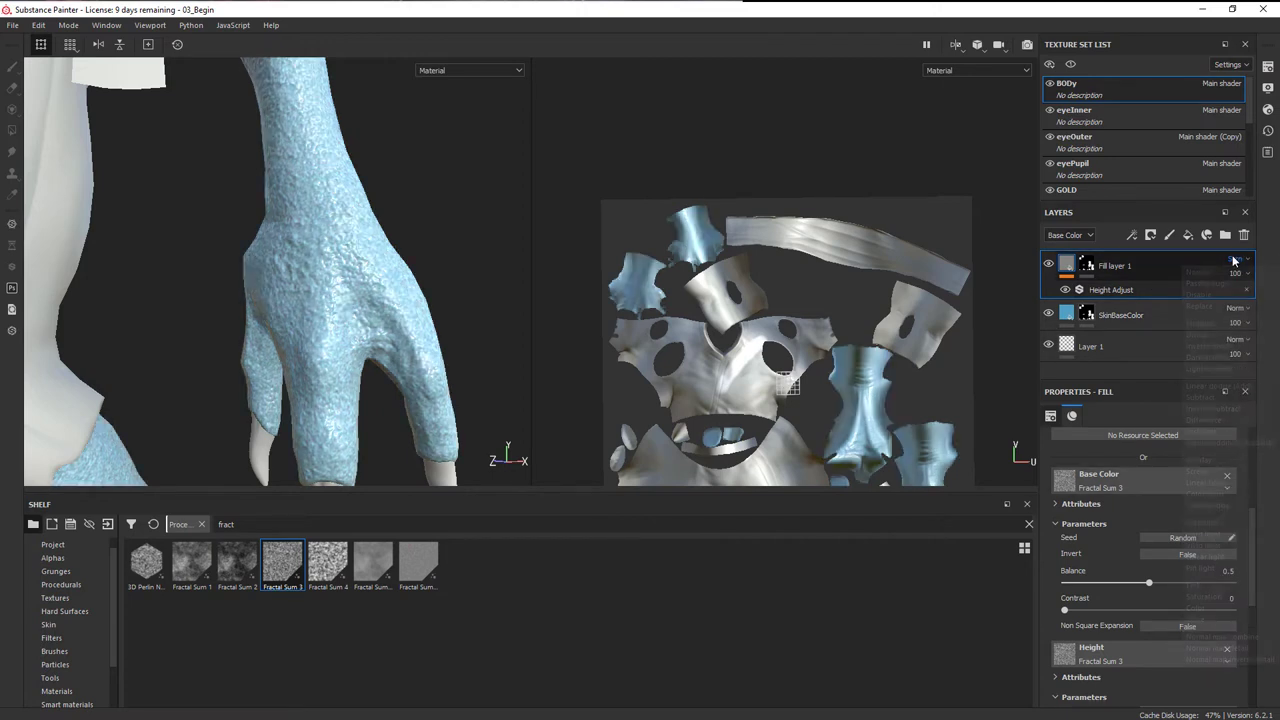
- Set the fractal fill layer's base color blending to Soft light and compare the skin with the layer hidden and shown
left_click(1236, 259)
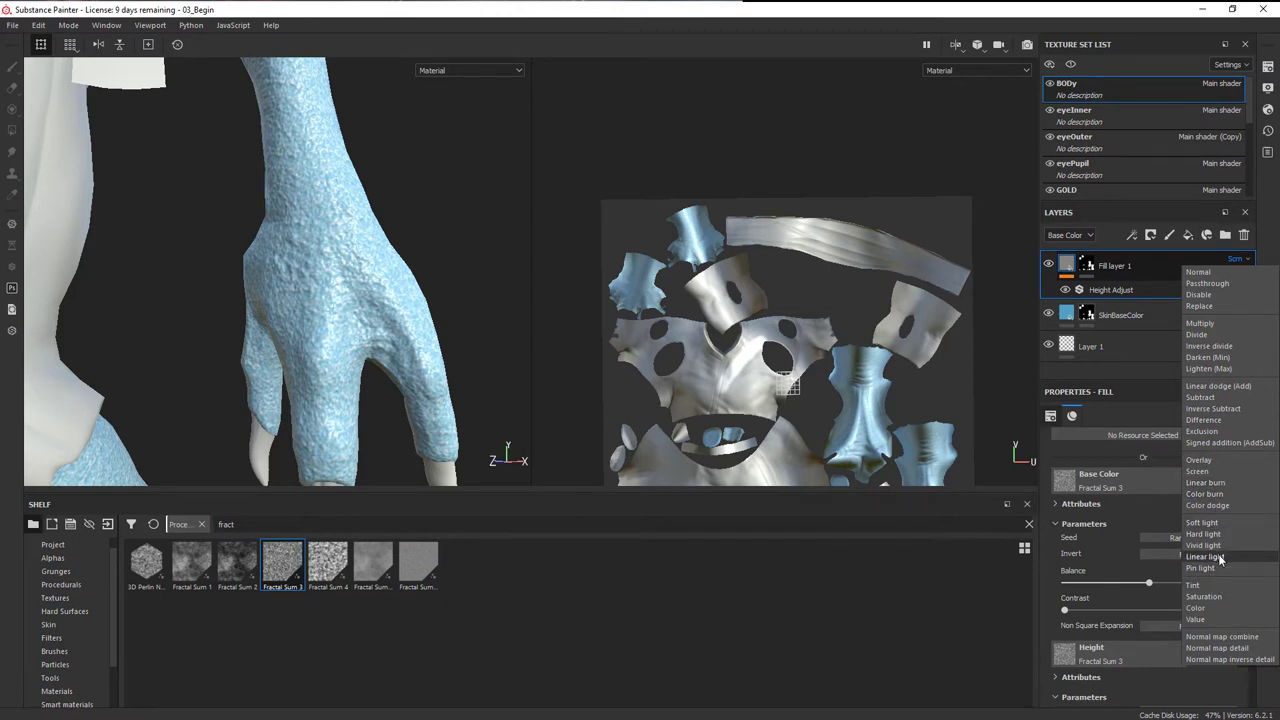
left_click(1215, 521)
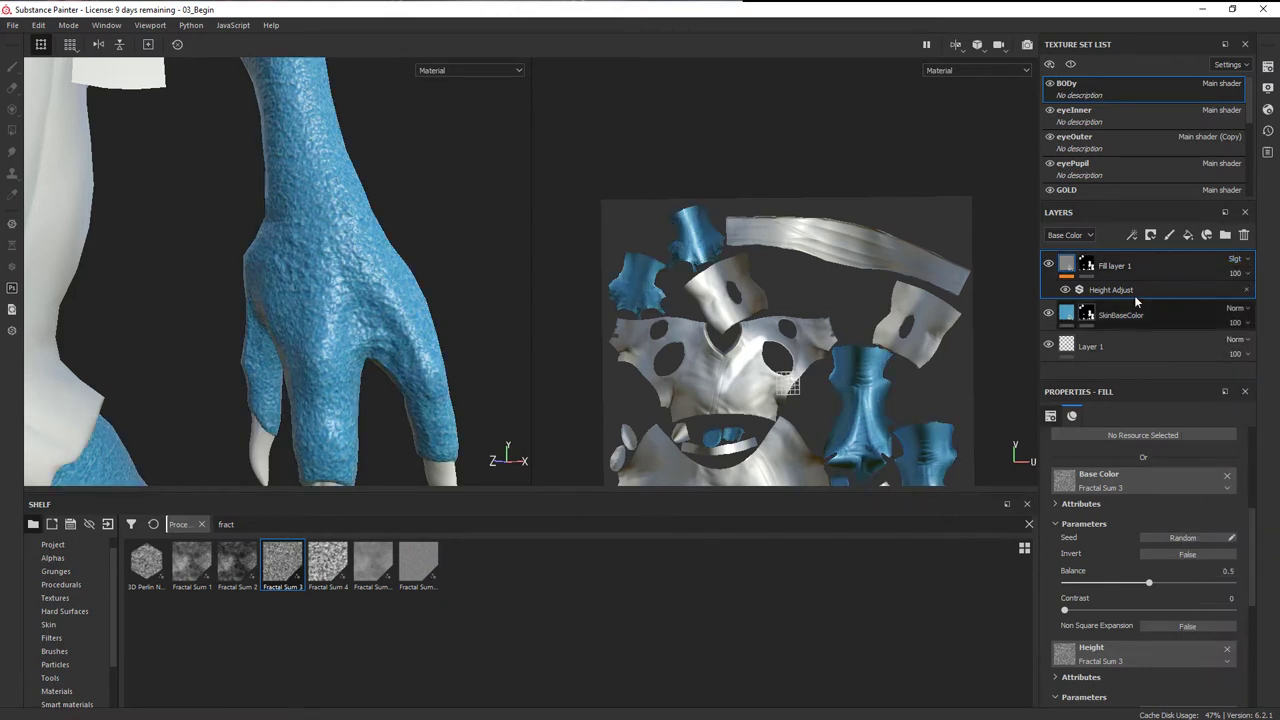
left_click(1048, 265)
left_click(1048, 265)
left_click_drag(405, 265, 430, 250, "alt")
- Change the SkinBaseColor layer's base color to a muted grey-blue, about R 0.337, G 0.355, B 0.415
left_click(1070, 317)
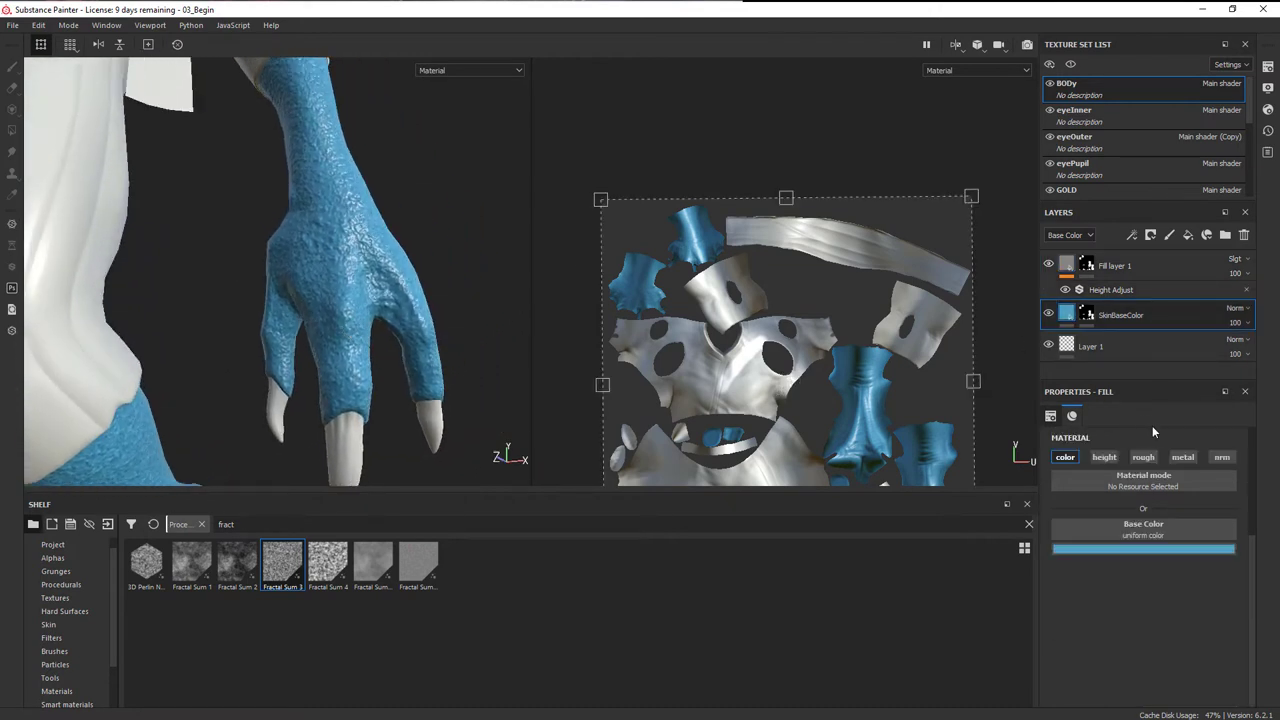
left_click(1124, 551)
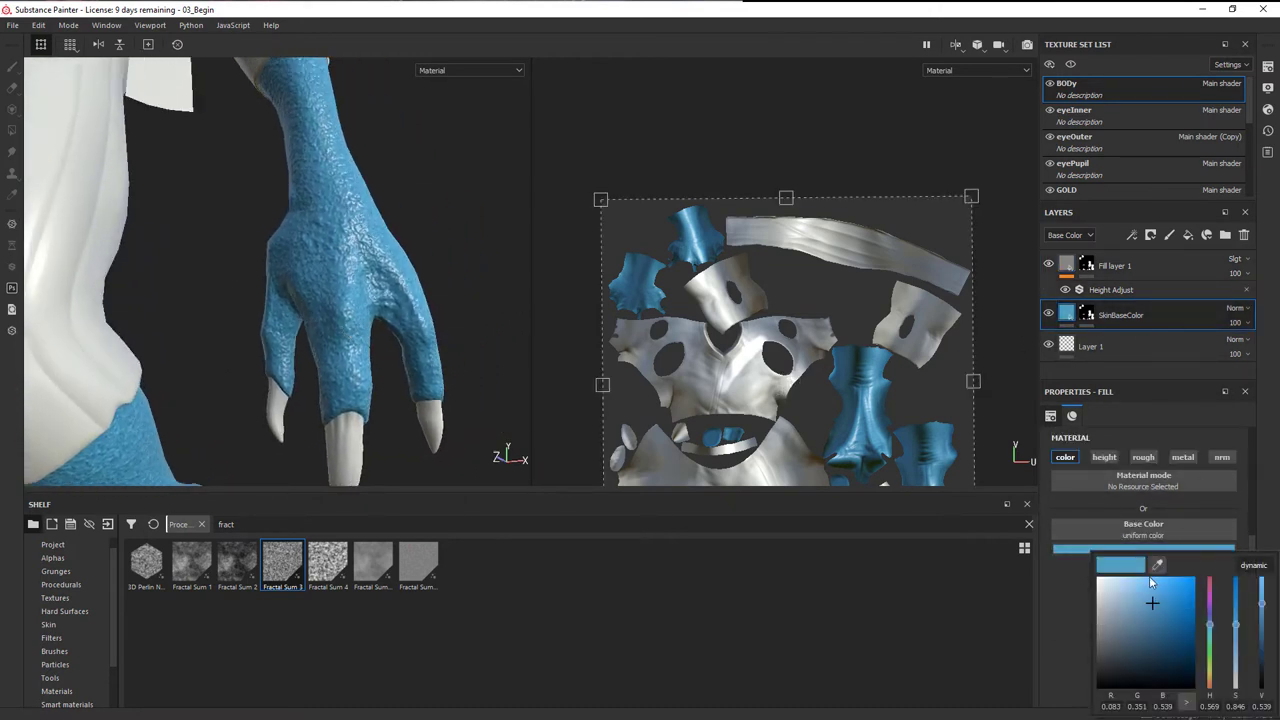
left_click_drag(1152, 611, 1122, 593)
mouse_move(1210, 624)
left_mouse_down()
mouse_move(1215, 601)
mouse_move(1218, 620)
left_mouse_up()
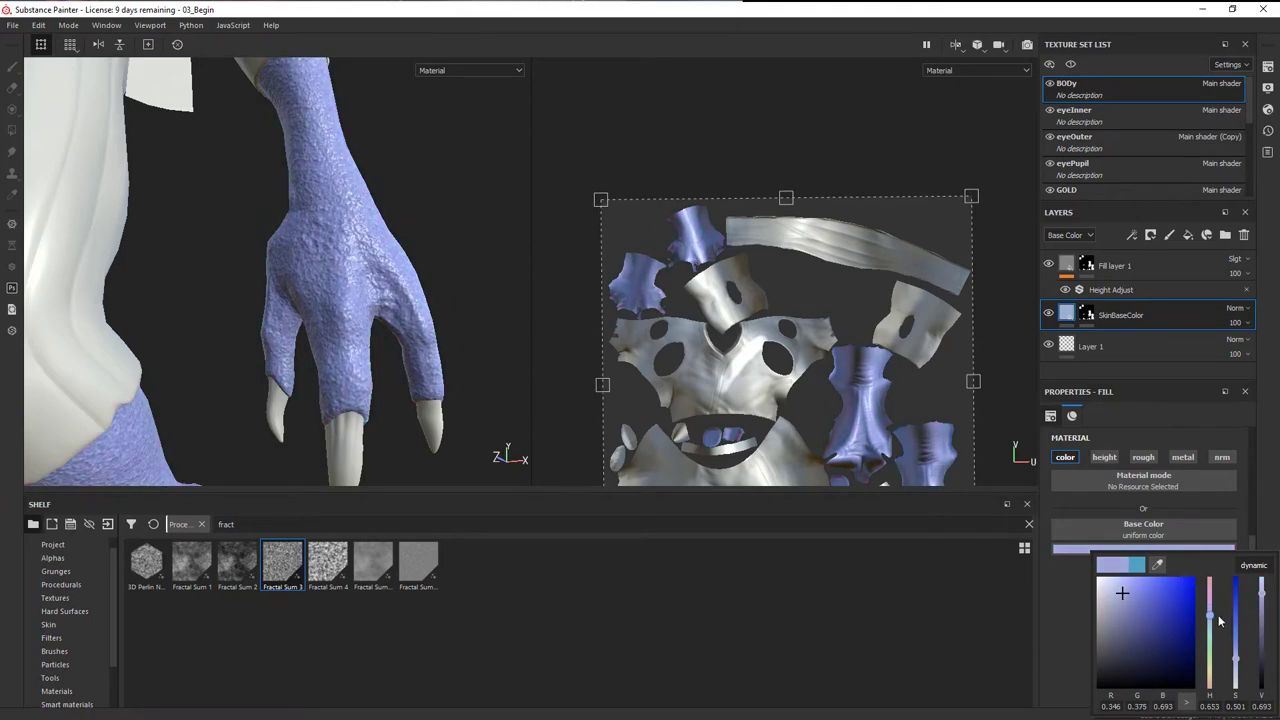
mouse_move(1122, 594)
left_mouse_down()
mouse_move(1140, 622)
mouse_move(1113, 592)
mouse_move(1122, 638)
mouse_move(1105, 612)
left_mouse_up()
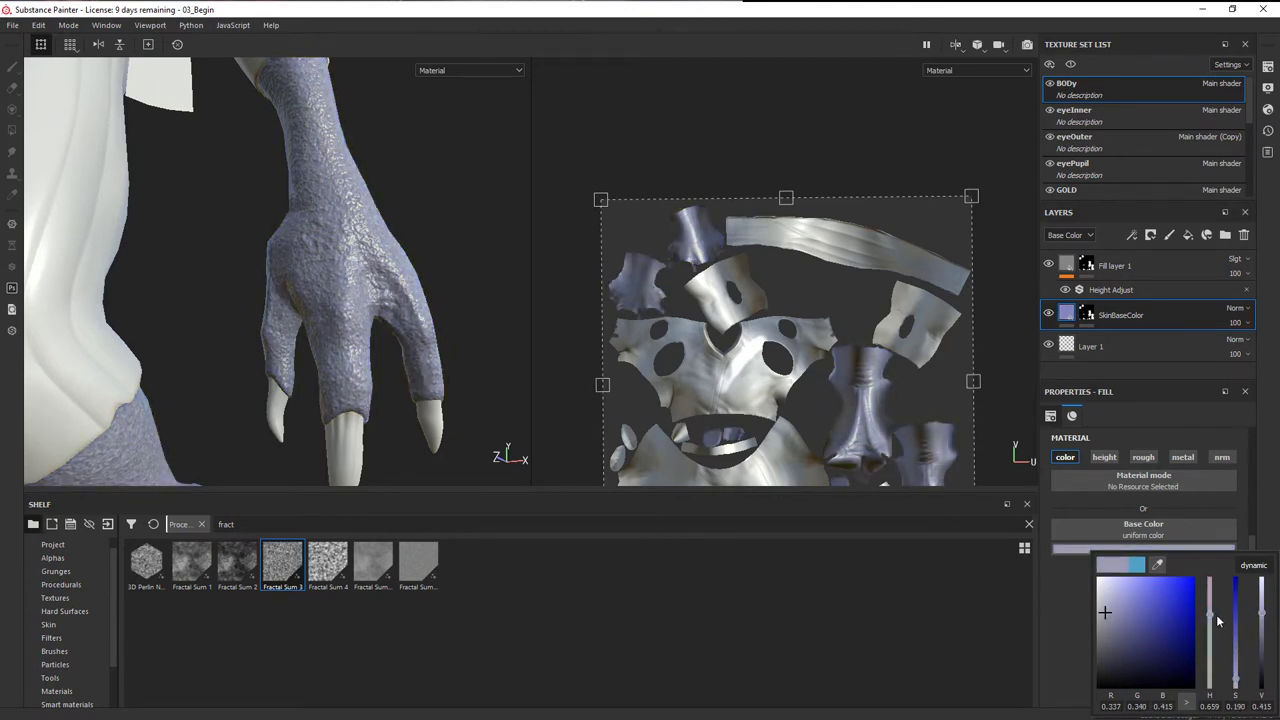
left_click_drag(1213, 612, 1212, 617)
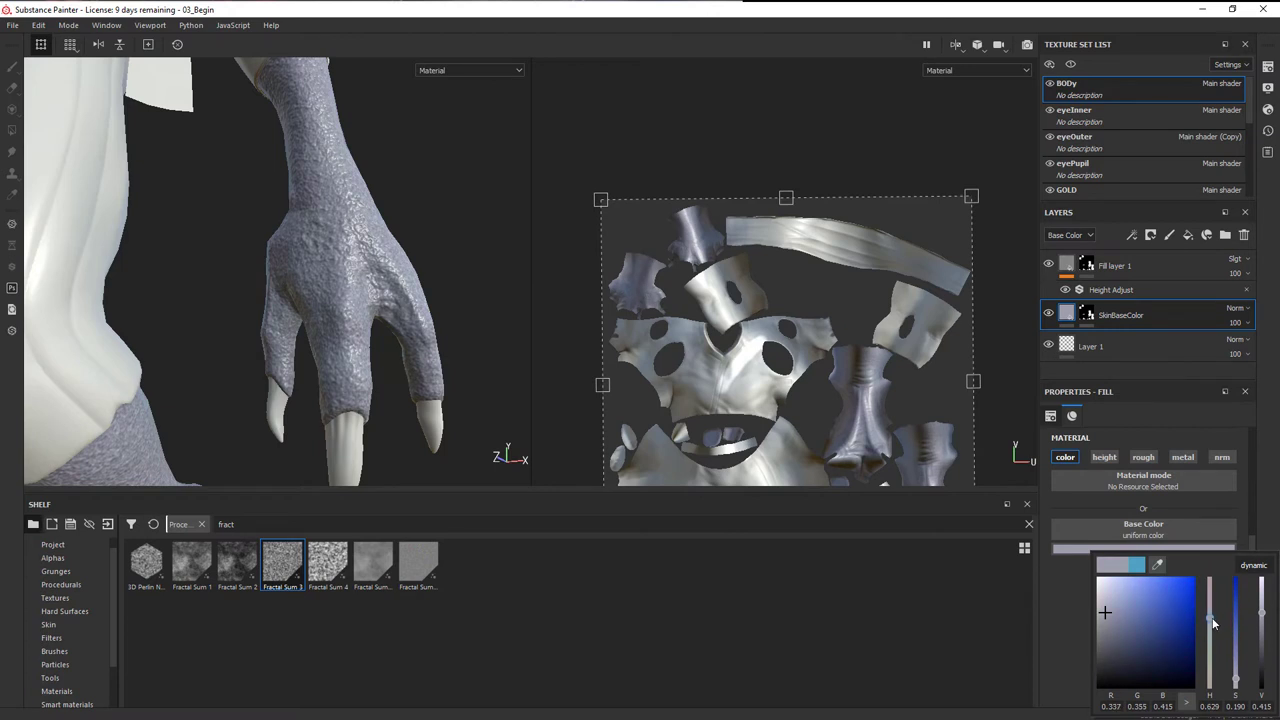
left_click_drag(1104, 611, 1105, 612)
- Set the fractal fill layer's base color opacity to 34 and check the hand and leg
left_click(1244, 275)
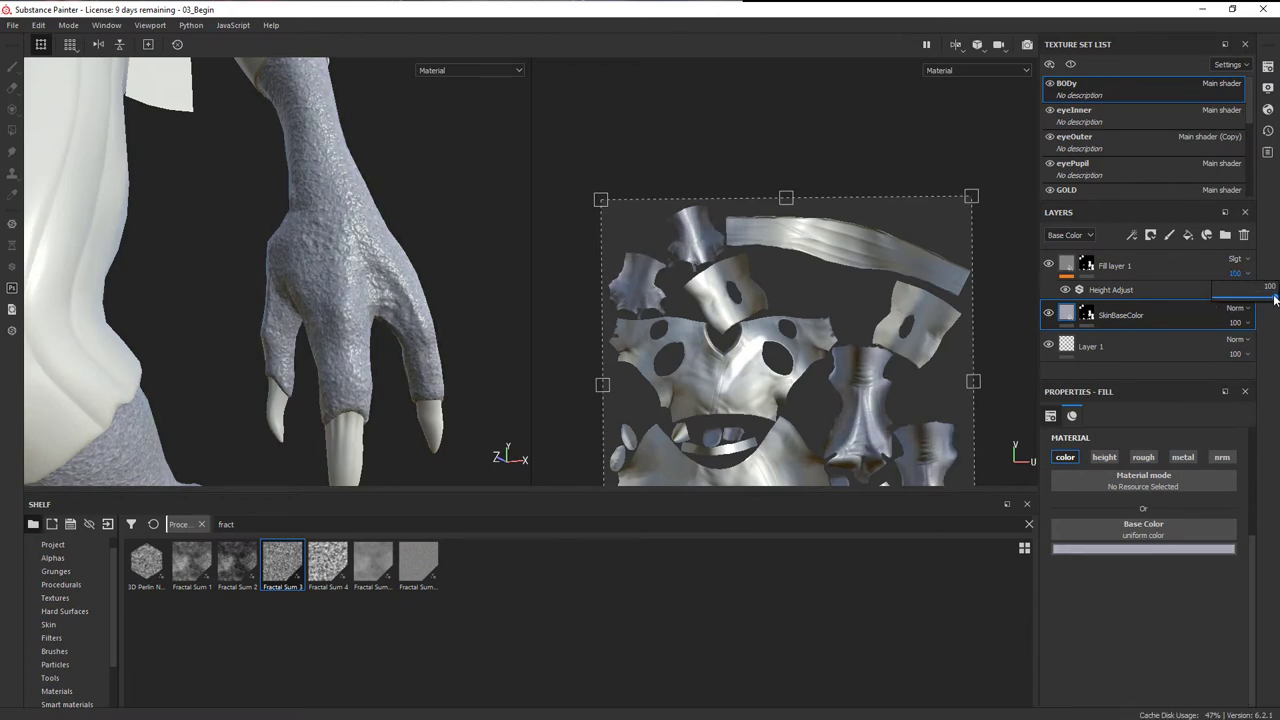
left_click_drag(1264, 302, 1237, 300)
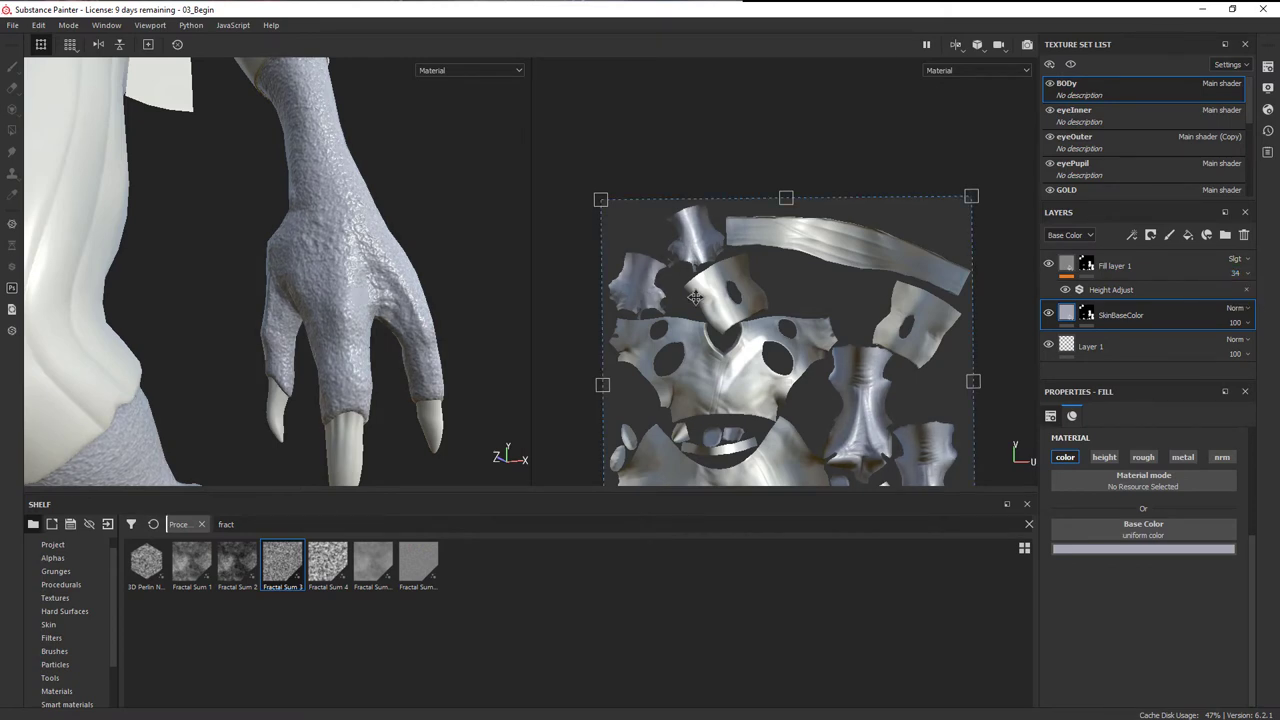
left_click_drag(546, 319, 474, 320, "alt")
key("f")
left_click_drag(310, 275, 260, 269, "alt")
middle_click_drag(352, 308, 398, 298, "alt")
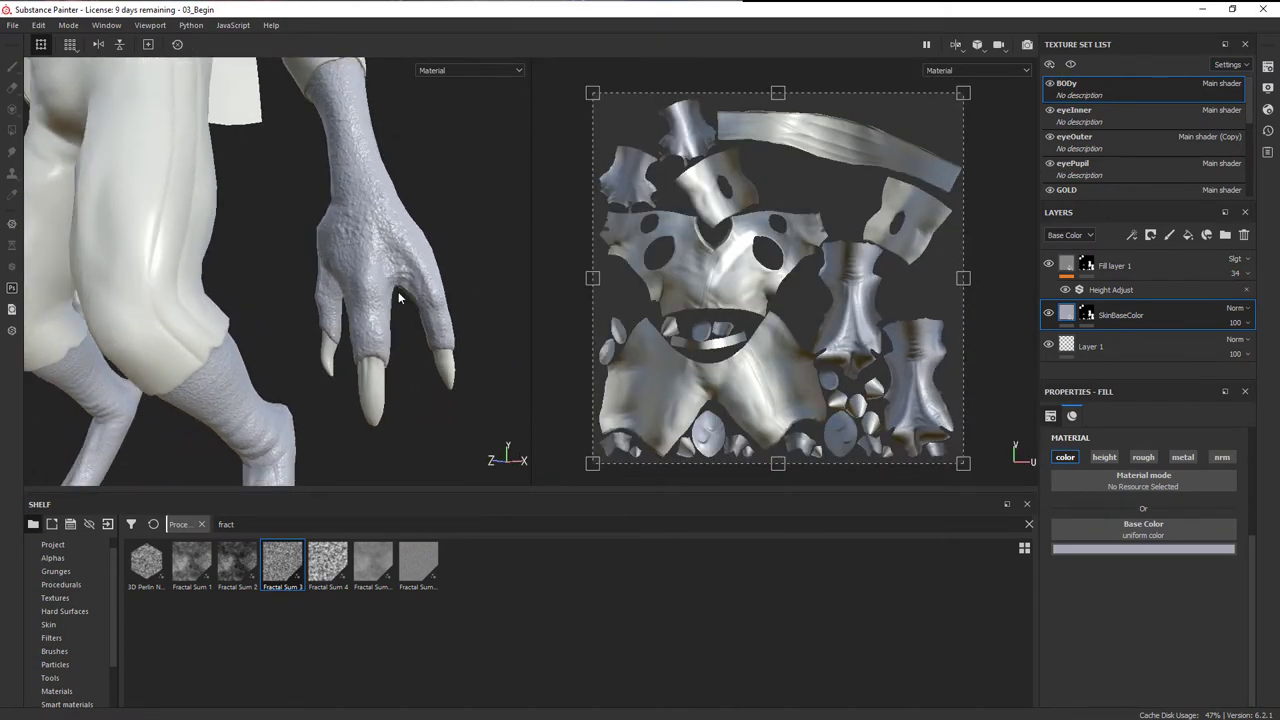
- Assign Fractal Sum 3 as the fractal fill layer's roughness texture and inspect the hand's surface up close
left_click(1067, 266)
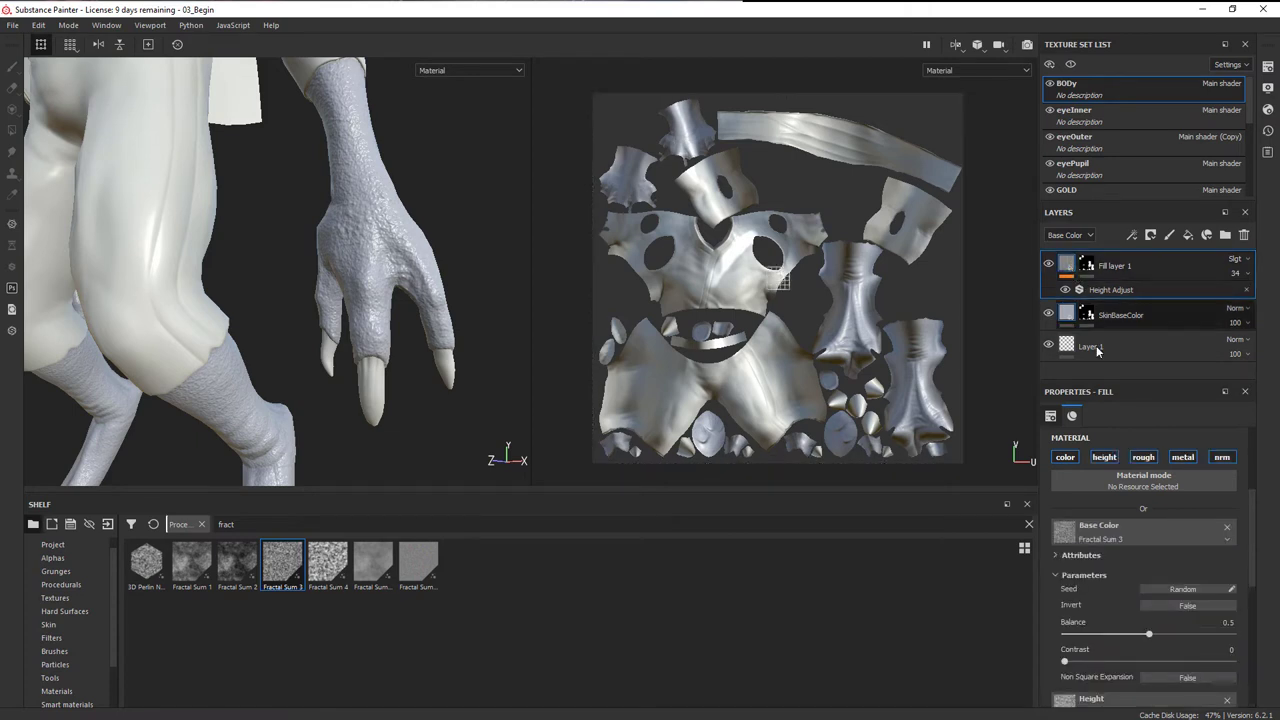
left_click(1063, 577)
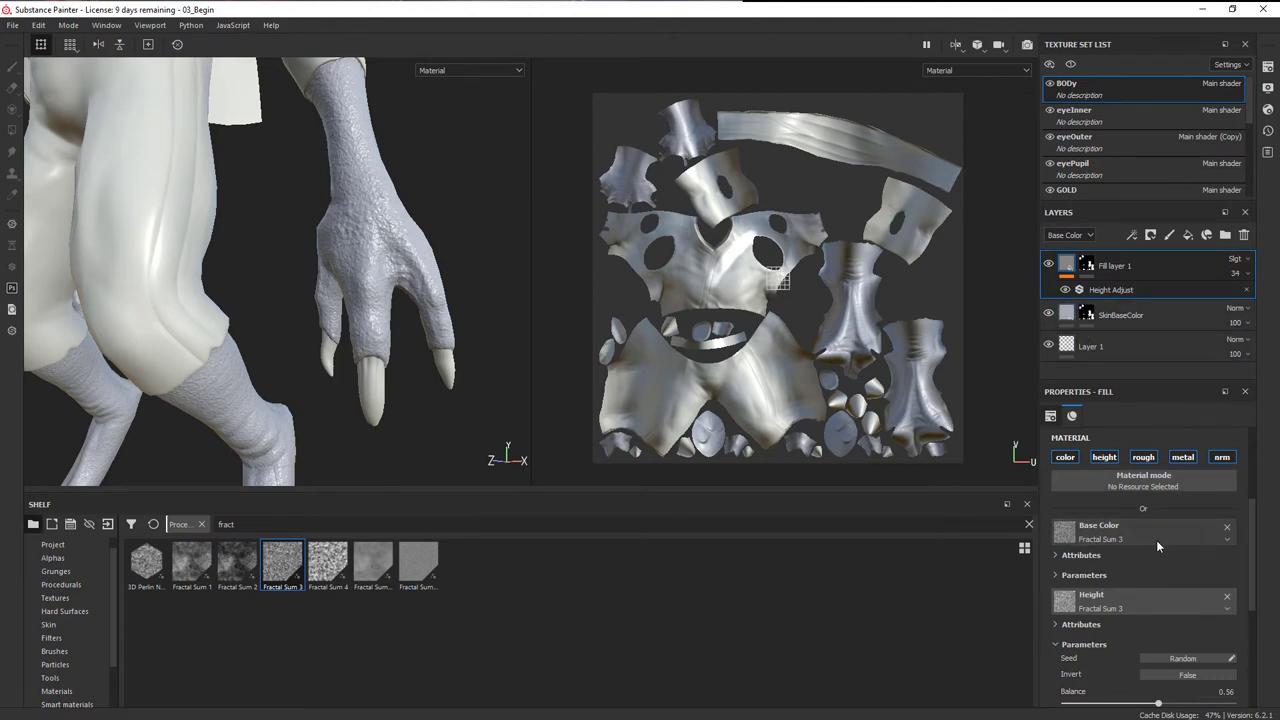
left_click(1056, 644)
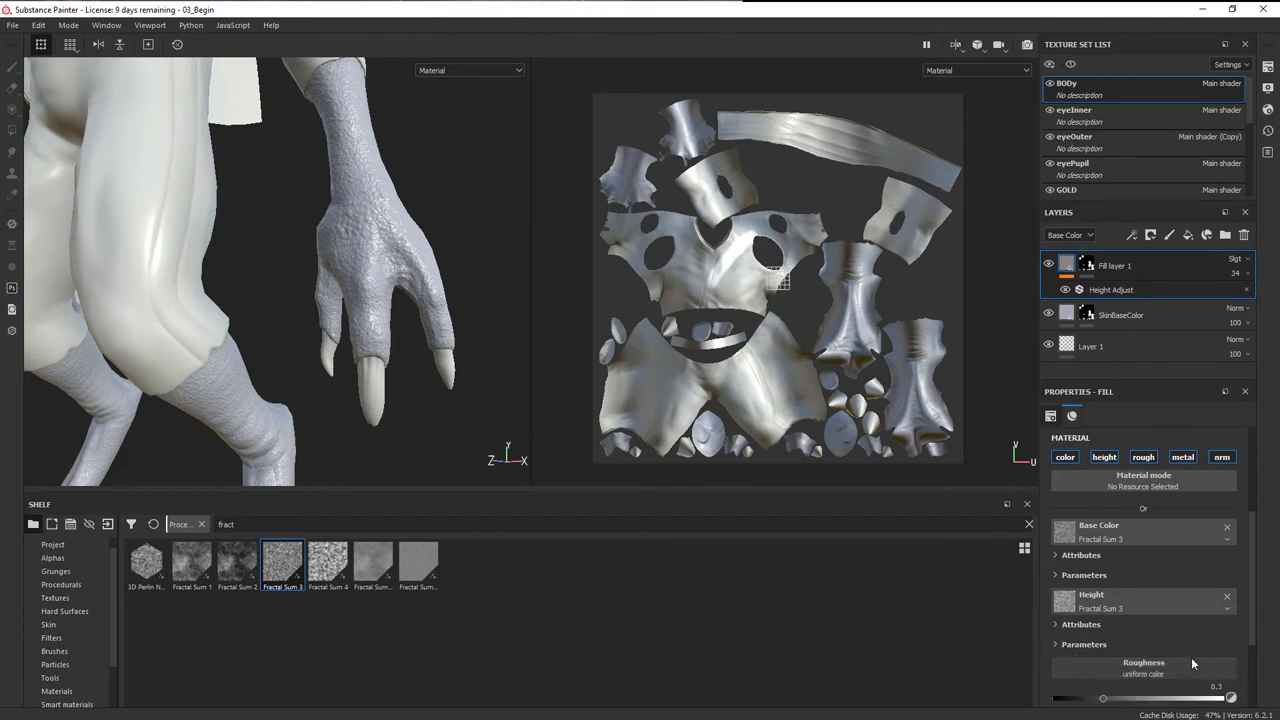
scroll(1195, 620, "down", 3)
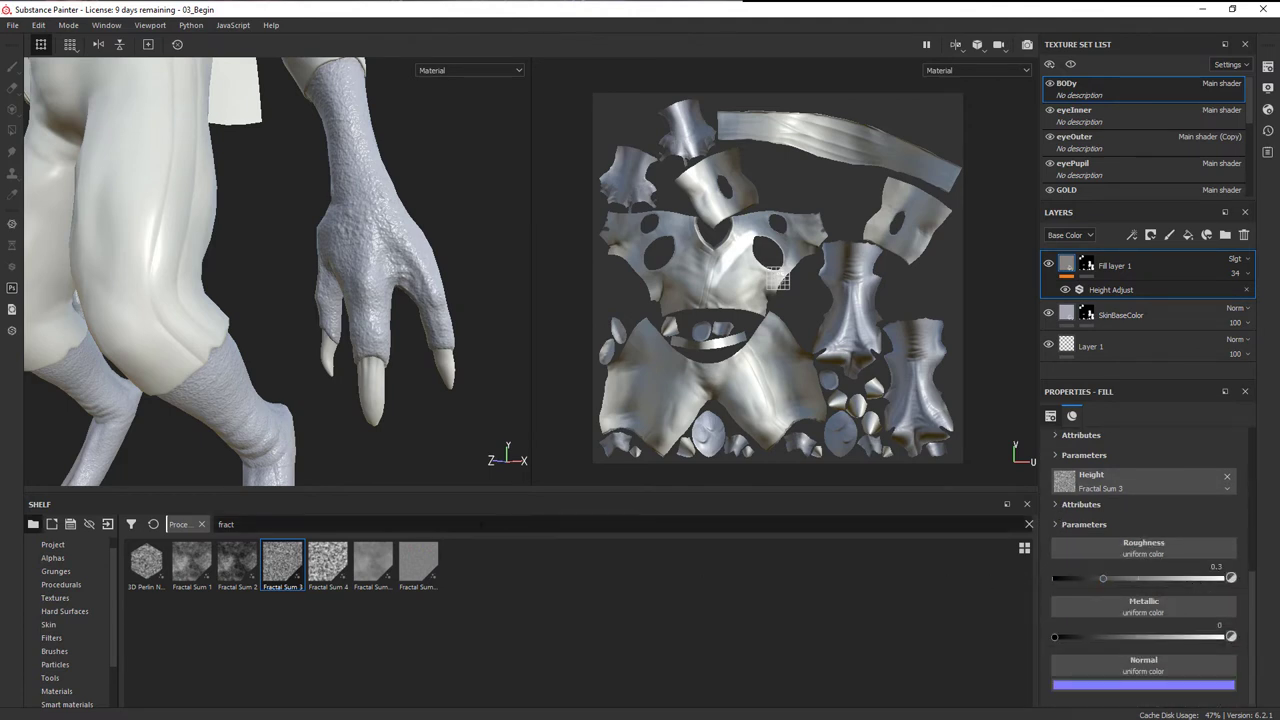
left_click_drag(287, 568, 1142, 548)
left_click_drag(388, 228, 360, 267, "alt")
right_click_drag(360, 267, 554, 280, "alt")
middle_click_drag(554, 280, 429, 220, "alt")
left_click_drag(429, 220, 450, 268, "alt")
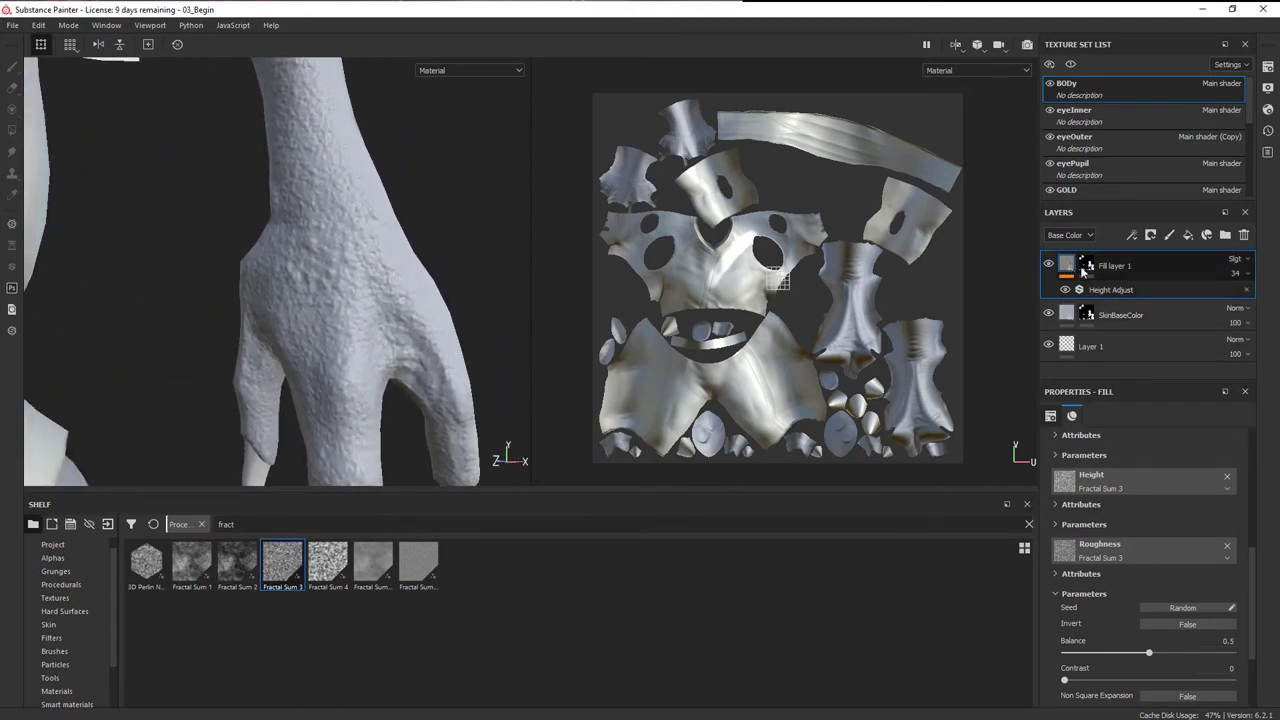
- Add a Levels effect to the fractal fill layer and set its affected channel to Roughness
left_click(1131, 235)
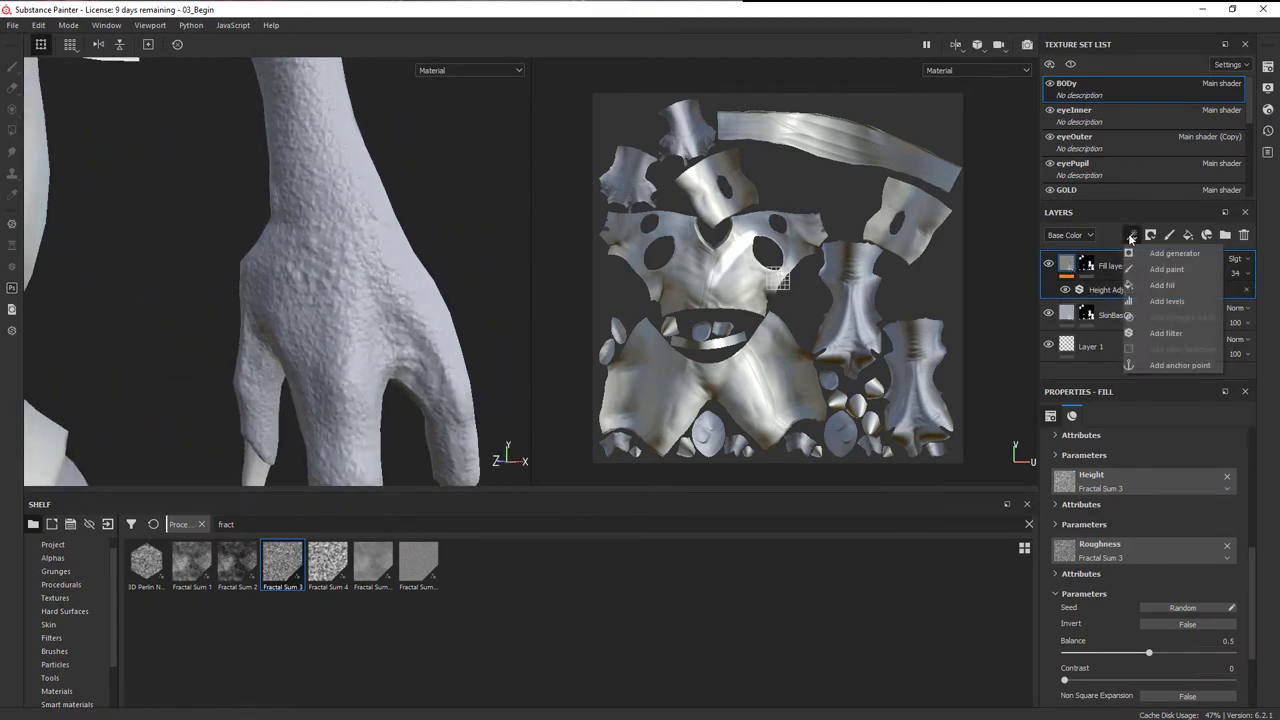
left_click(1165, 302)
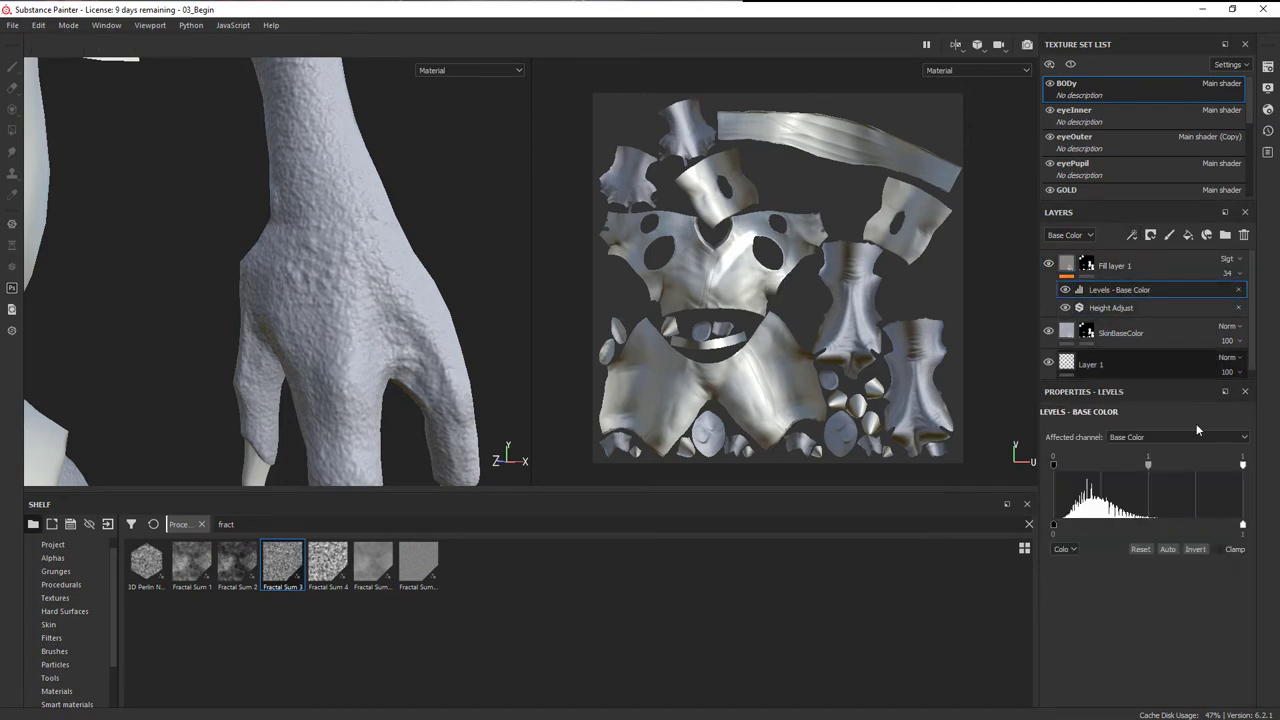
left_click(1143, 437)
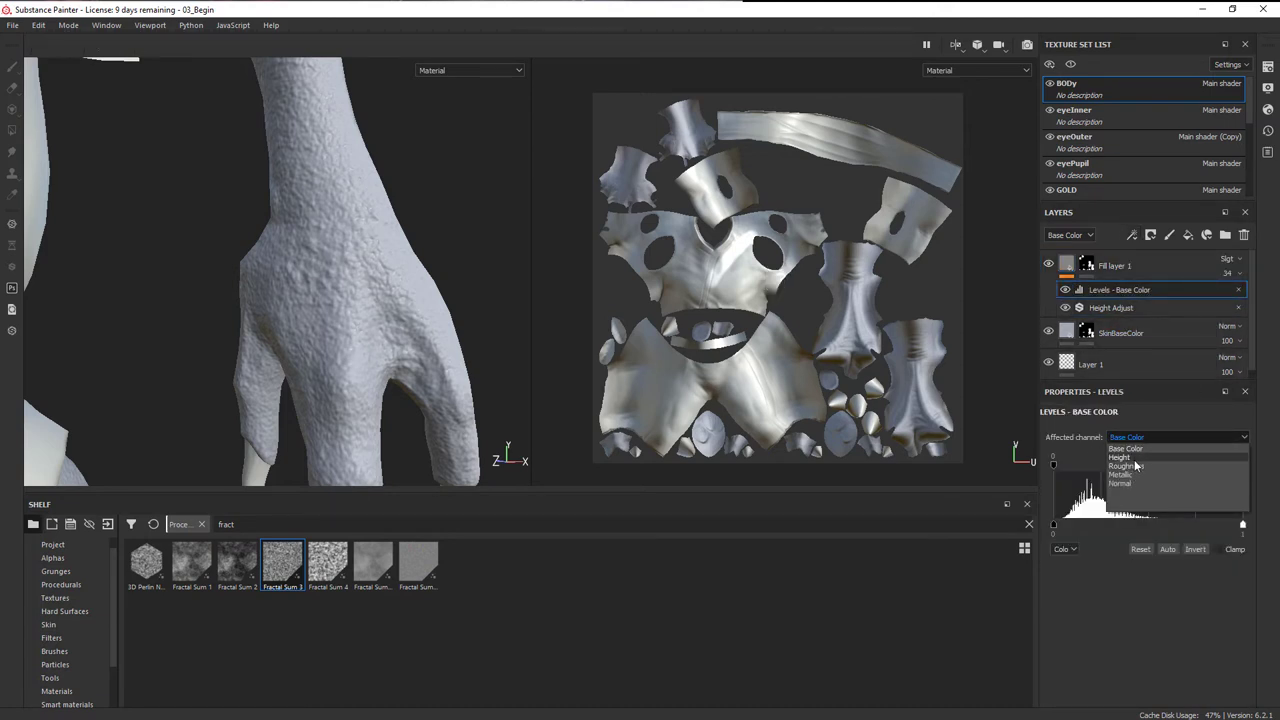
left_click(1126, 466)
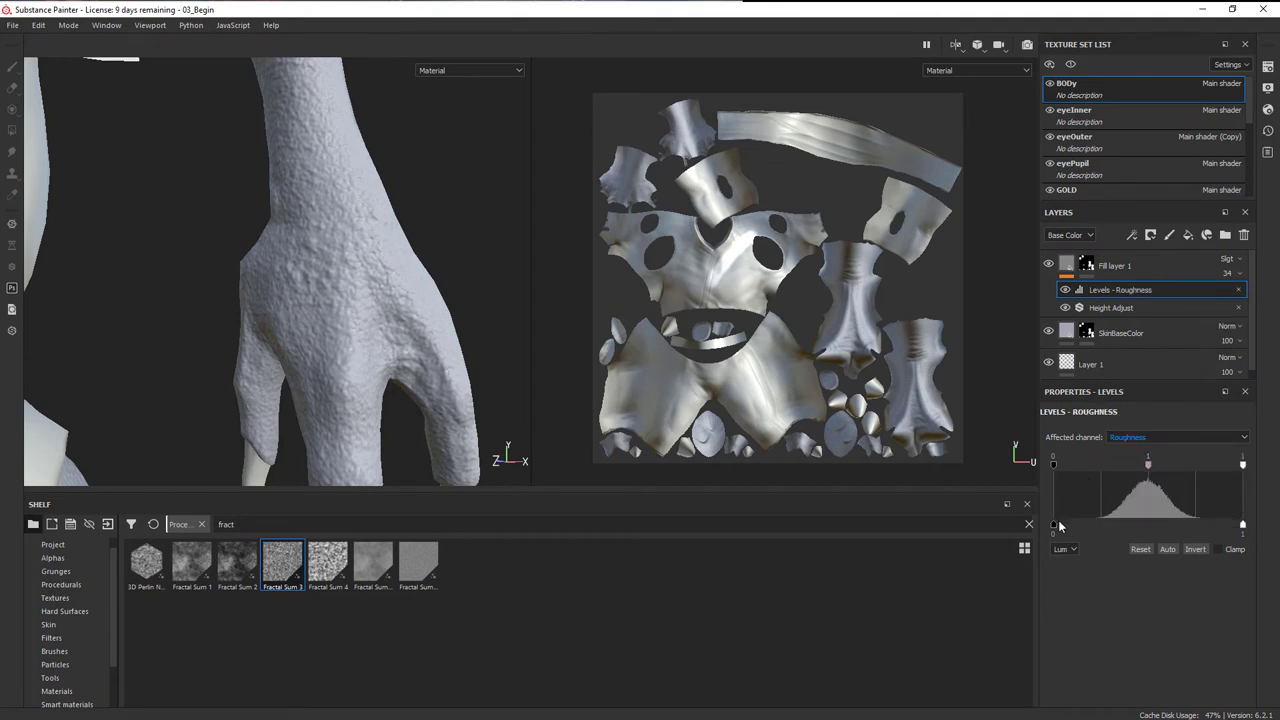
- Try a roughness output range of about 0.19 to 0.465 in the Levels effect and check the hand's shine
left_click_drag(1057, 527, 1082, 529)
left_click_drag(1240, 526, 1086, 528)
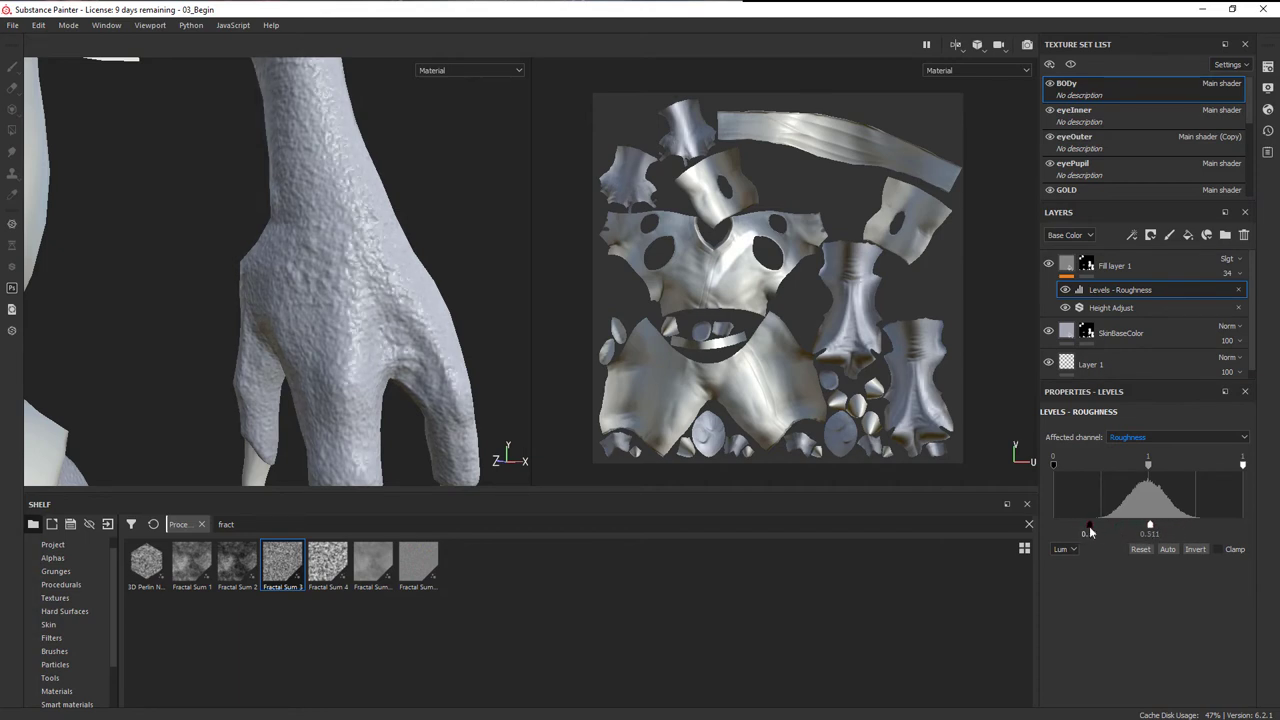
left_click_drag(336, 304, 298, 274, "alt")
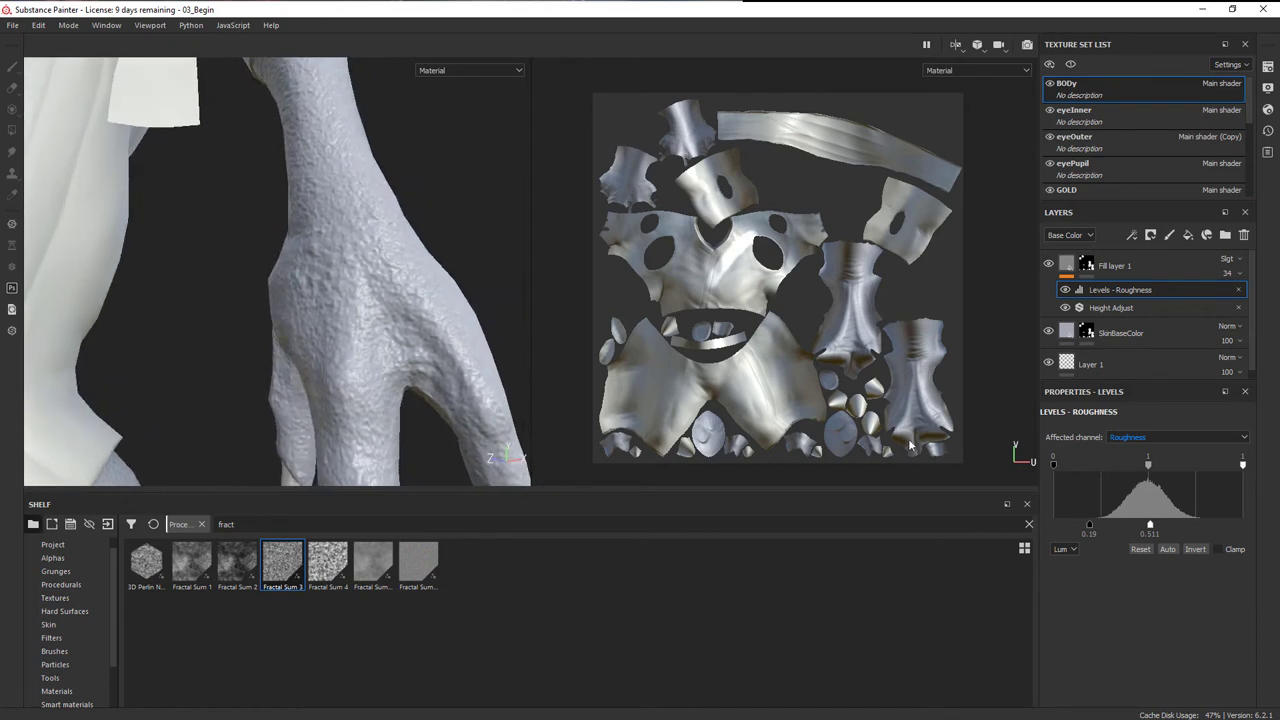
left_click_drag(1146, 528, 1091, 528)
left_click_drag(381, 293, 601, 352, "alt")
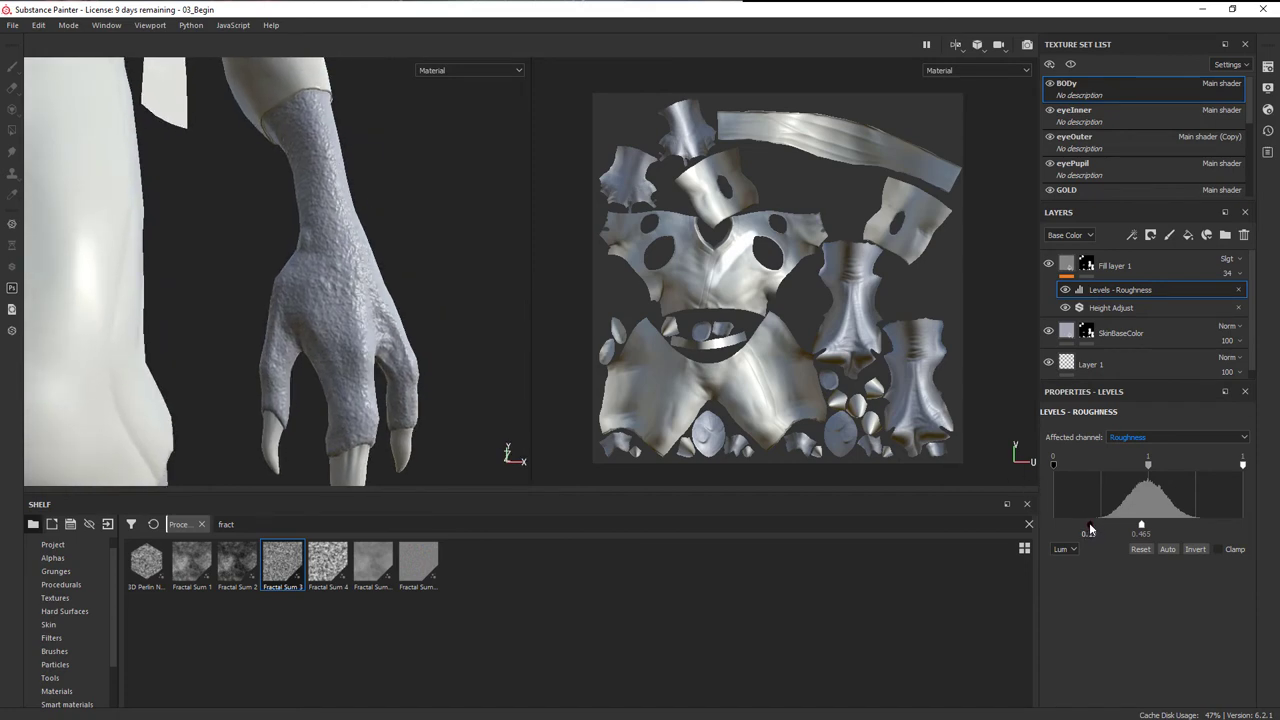
- Set the roughness Levels output range to 0.092 minimum and 0.602 maximum, checking how the hand and forearm catch the light
left_click_drag(1076, 529, 1070, 529)
scroll(425, 308, "down", 3)
left_click_drag(425, 308, 351, 305, "alt")
scroll(351, 306, "up", 3)
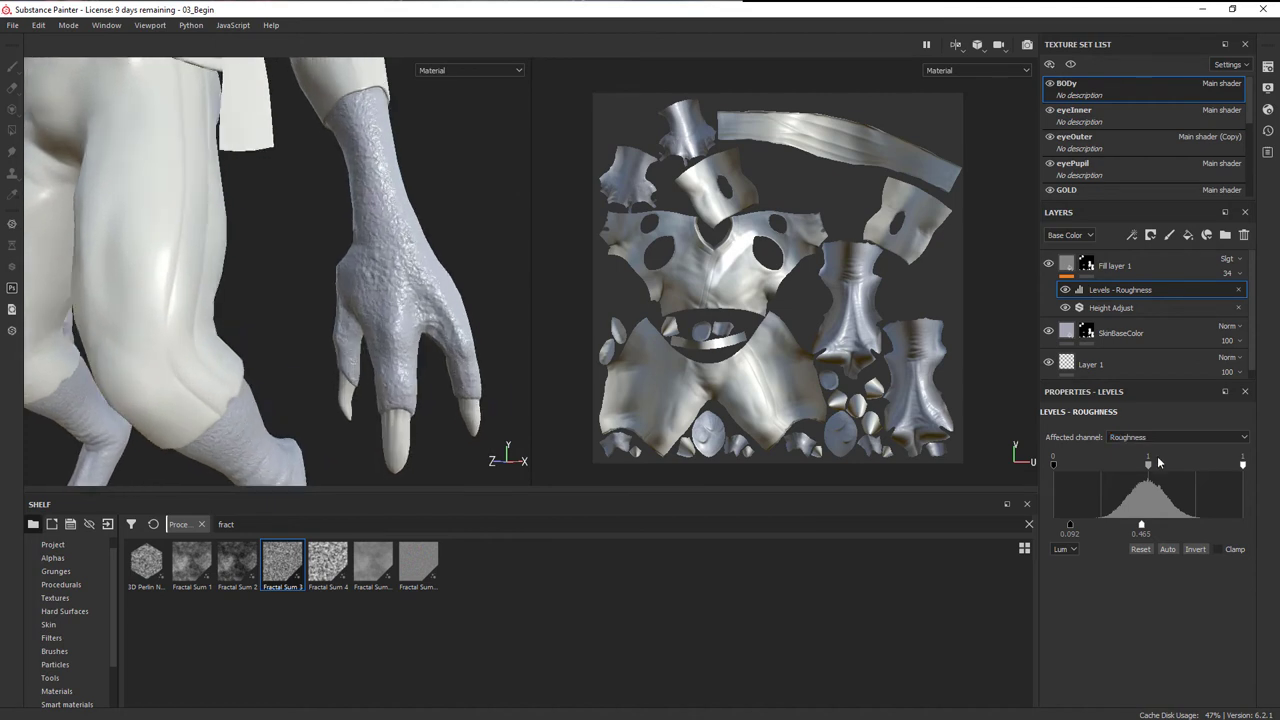
left_click_drag(1142, 527, 1154, 527)
left_click_drag(472, 311, 380, 274, "alt")
middle_click_drag(391, 257, 378, 298, "alt")
right_click_drag(378, 298, 420, 317, "alt")
left_click_drag(420, 317, 407, 386, "alt")
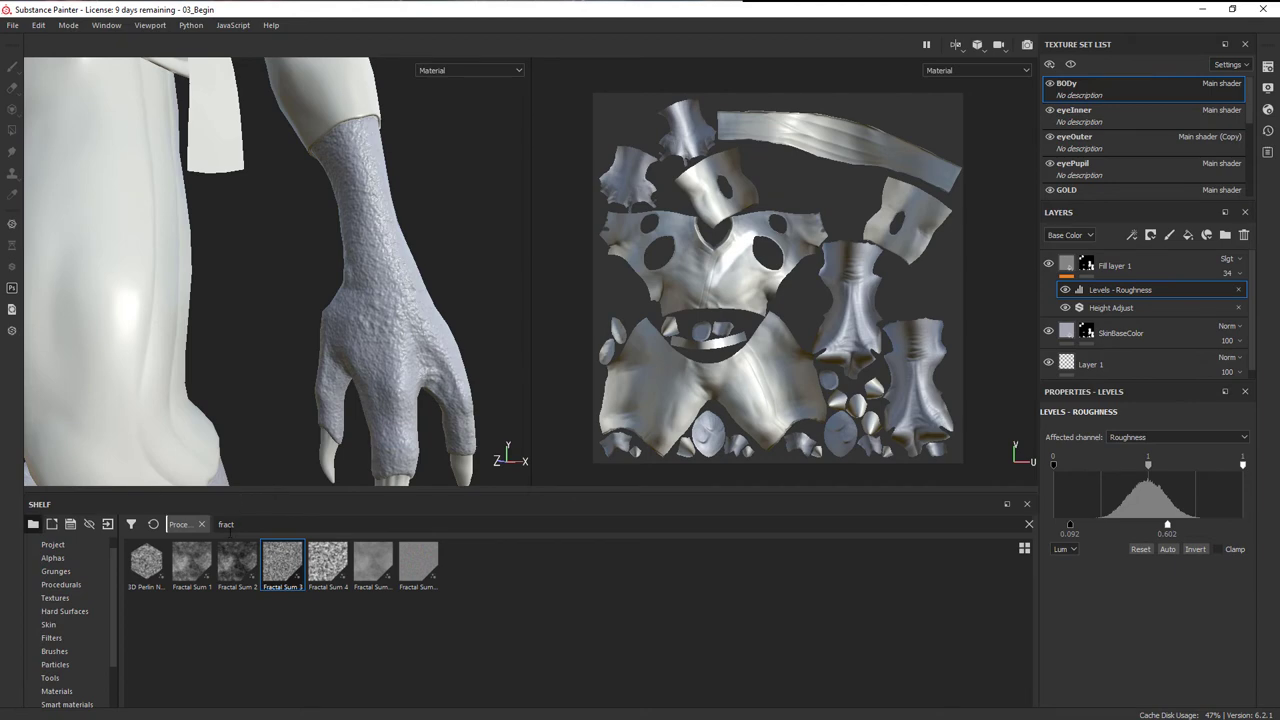
- Show all procedural textures and add a fill layer above the fractal layer with its color and metal channels turned off
left_click(64, 586)
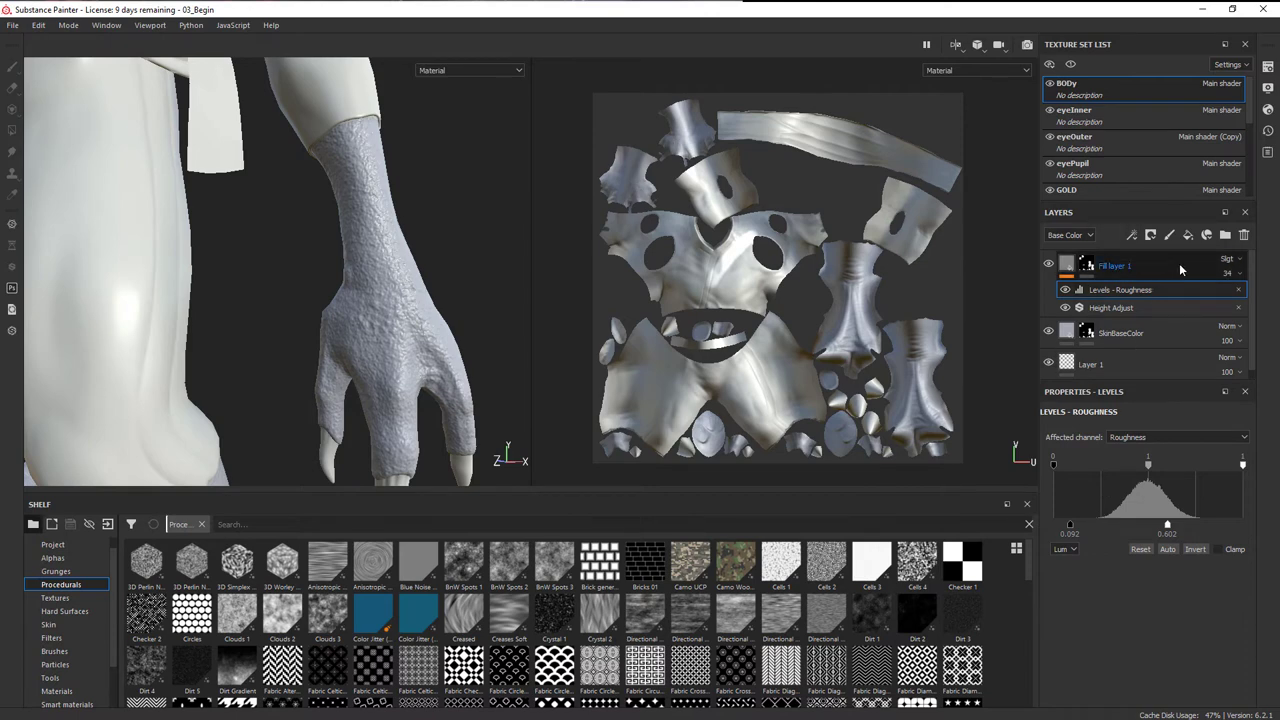
left_click(1188, 235)
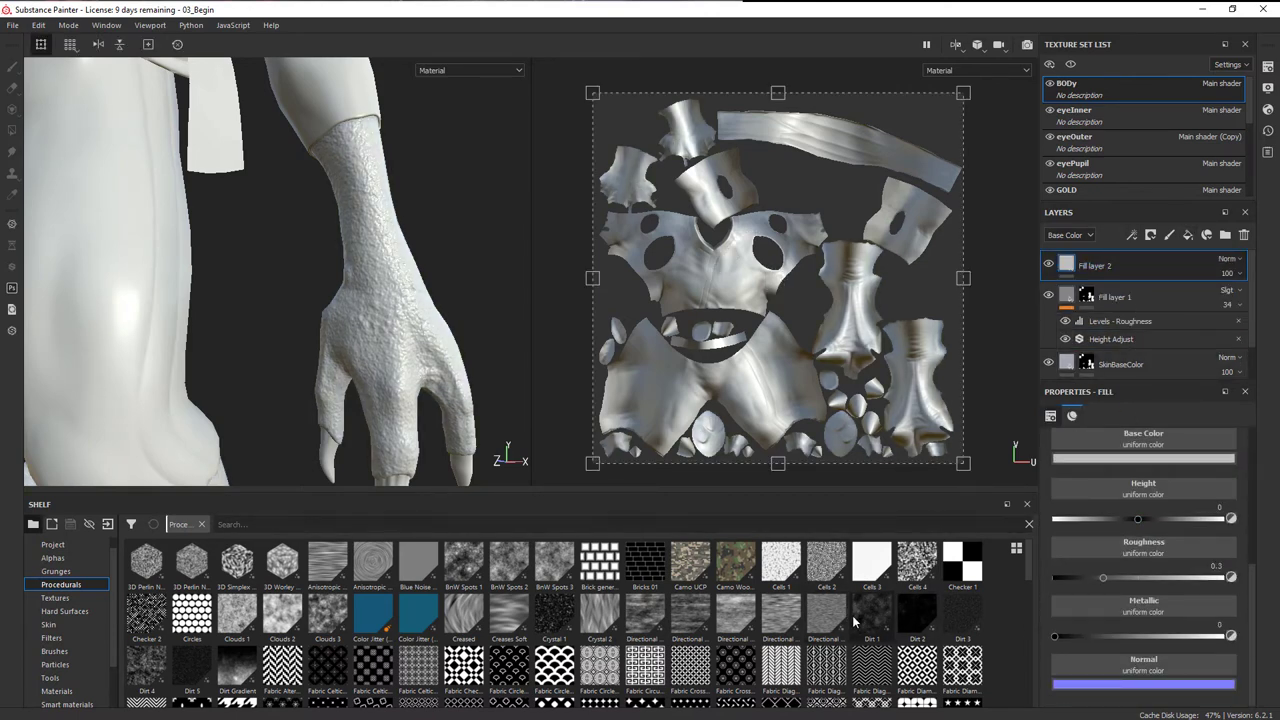
scroll(1243, 590, "up", 5)
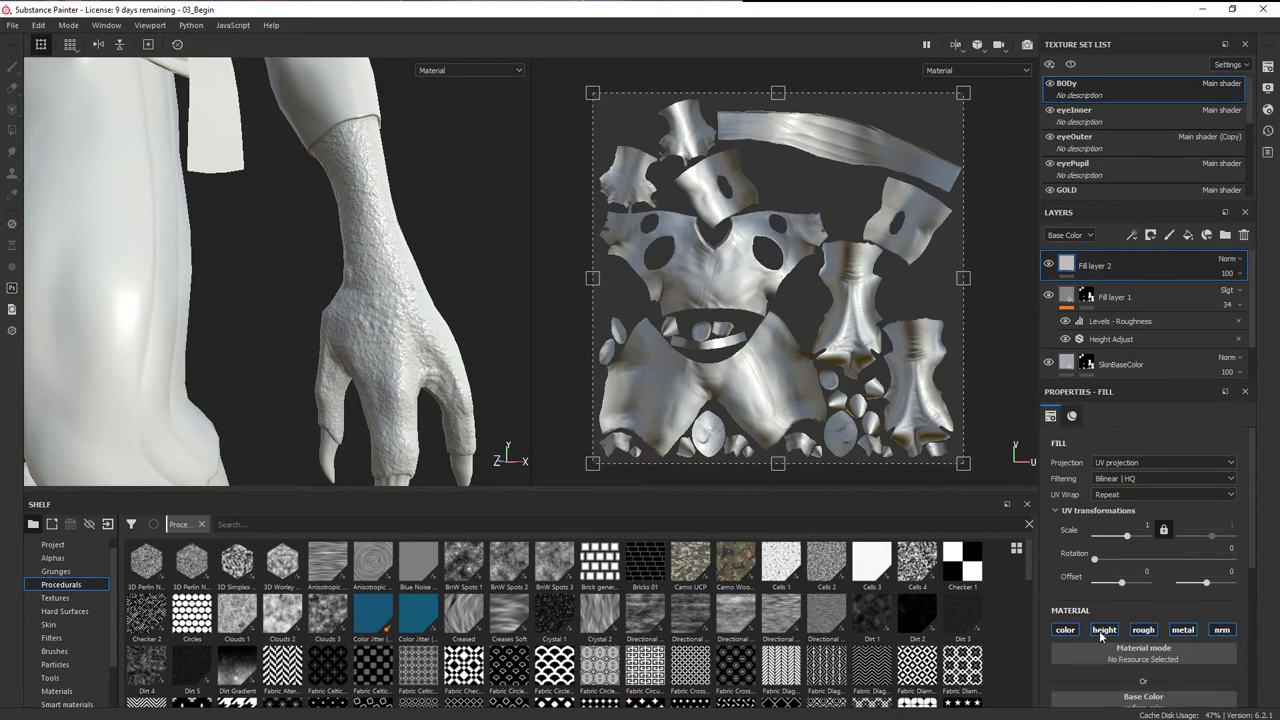
left_click(1065, 630)
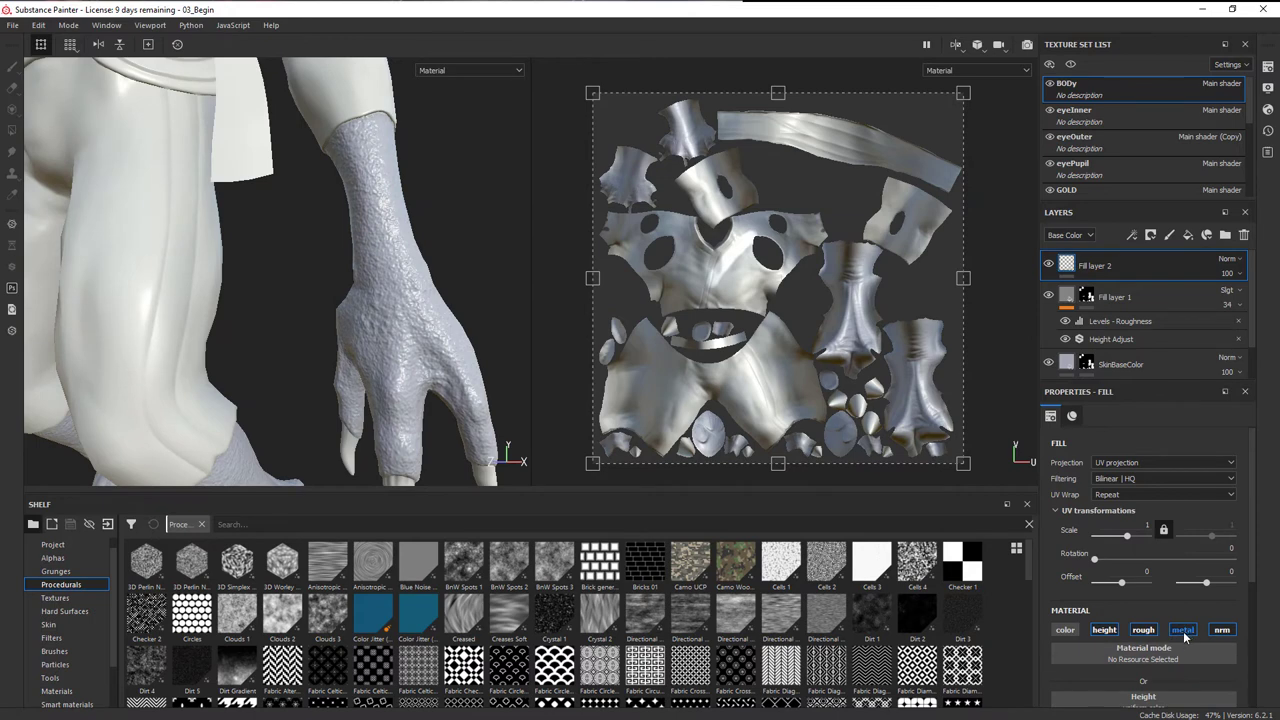
left_click(1184, 631)
- Assign the Cells 3 procedural as the new fill layer's height texture and view it on the body
middle_click_drag(463, 342, 430, 229, "alt")
scroll(1214, 524, "down", 2)
scroll(1214, 524, "down", 1)
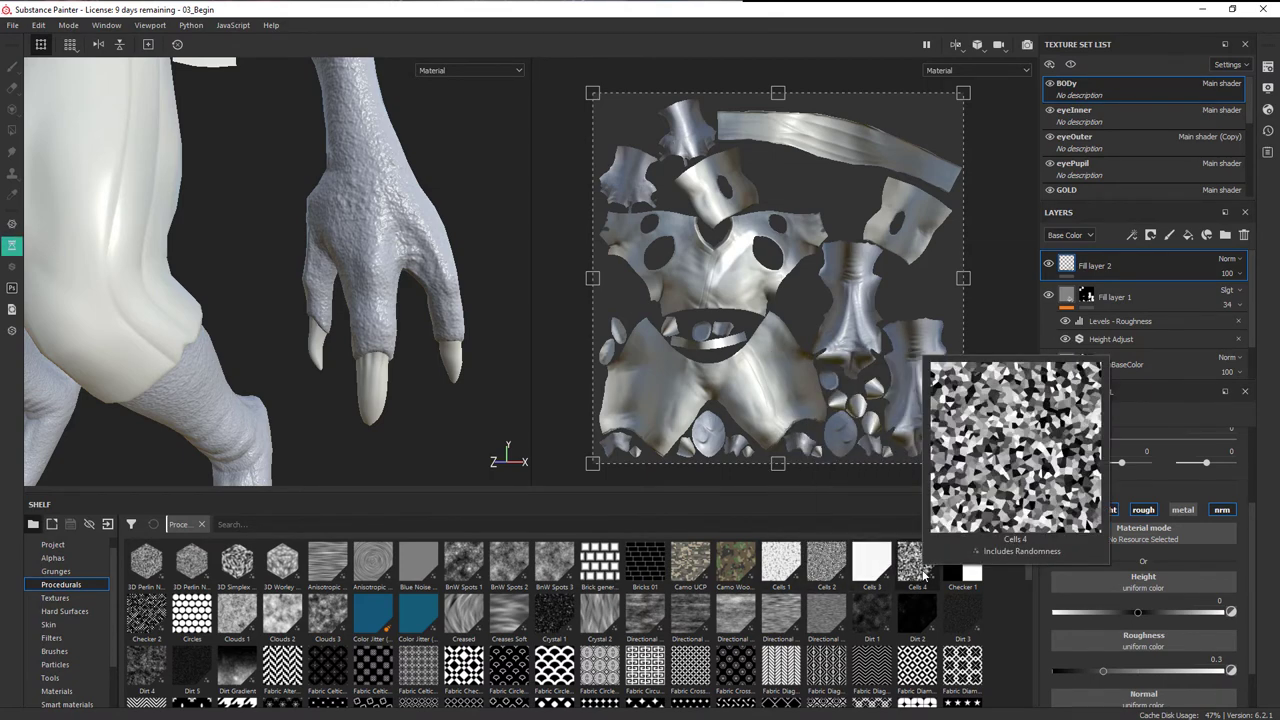
left_click_drag(862, 568, 1104, 585)
left_click_drag(406, 372, 262, 208, "alt")
left_click_drag(368, 224, 378, 218, "alt")
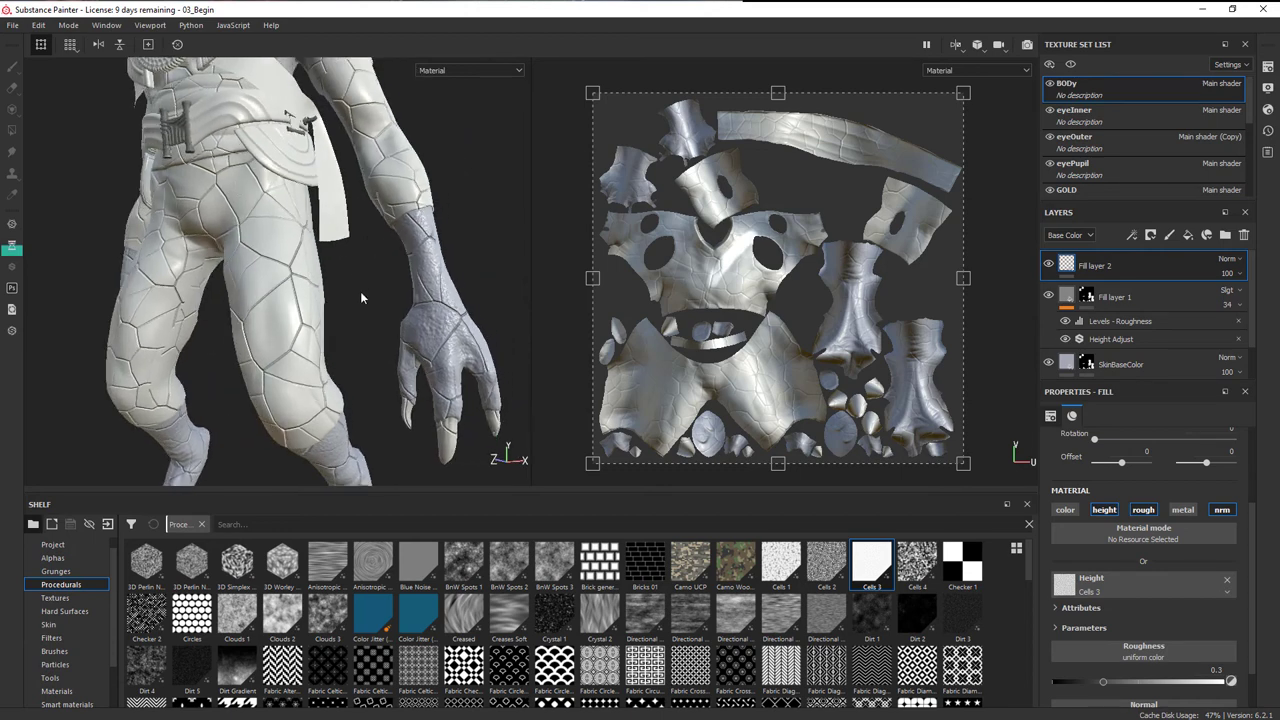
middle_click_drag(362, 297, 363, 219, "alt")
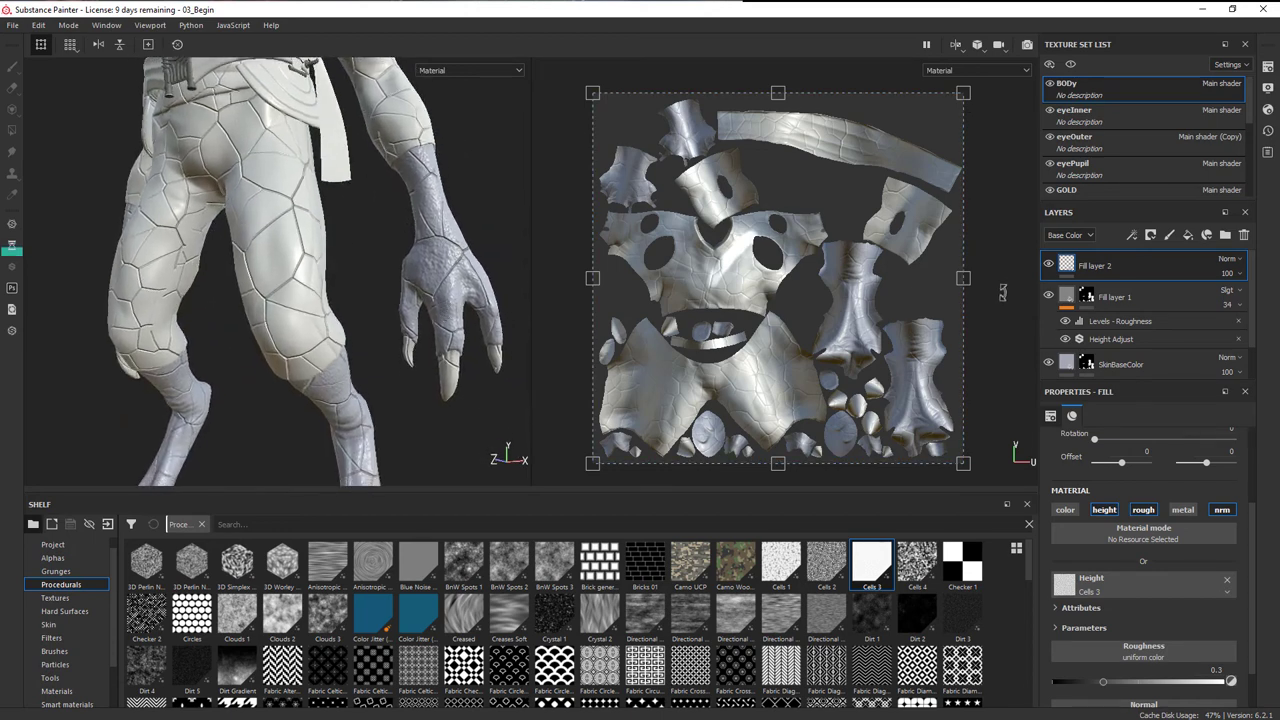
- Add a black mask to the Cells 3 fill layer and polygon-fill the creature's exposed skin parts into it
left_click(1150, 236)
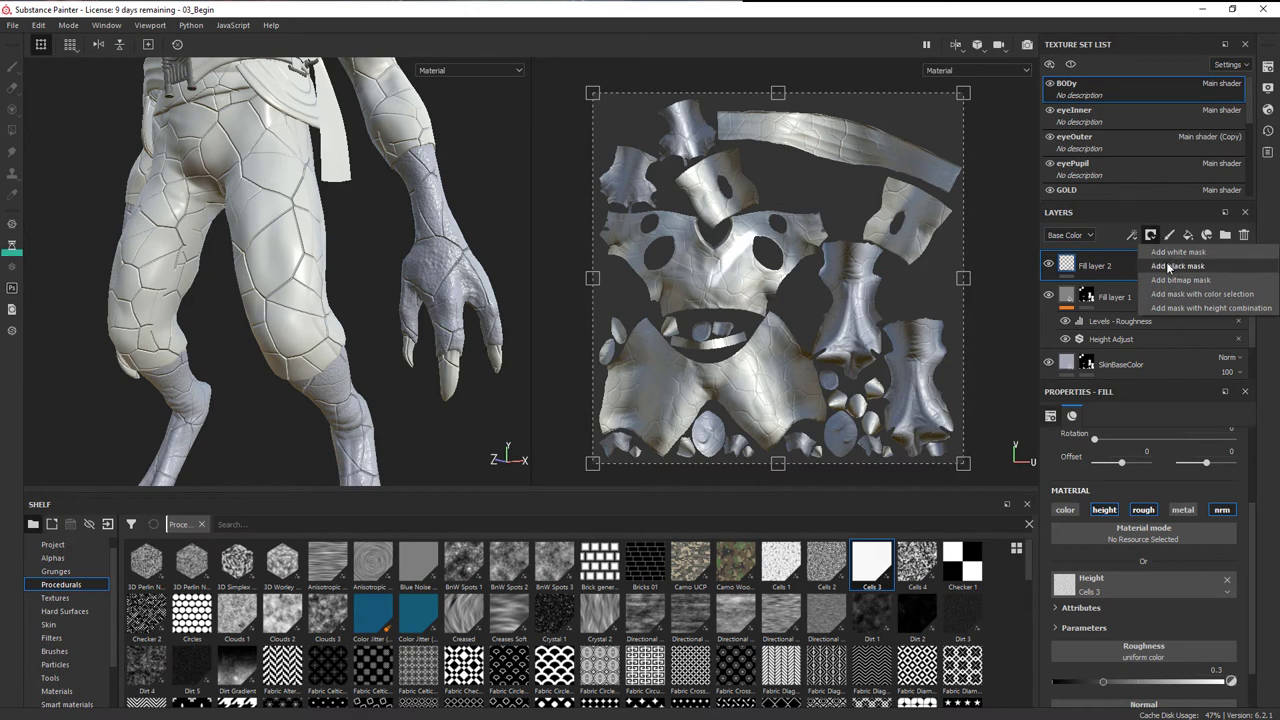
left_click(1168, 266)
left_click(12, 131)
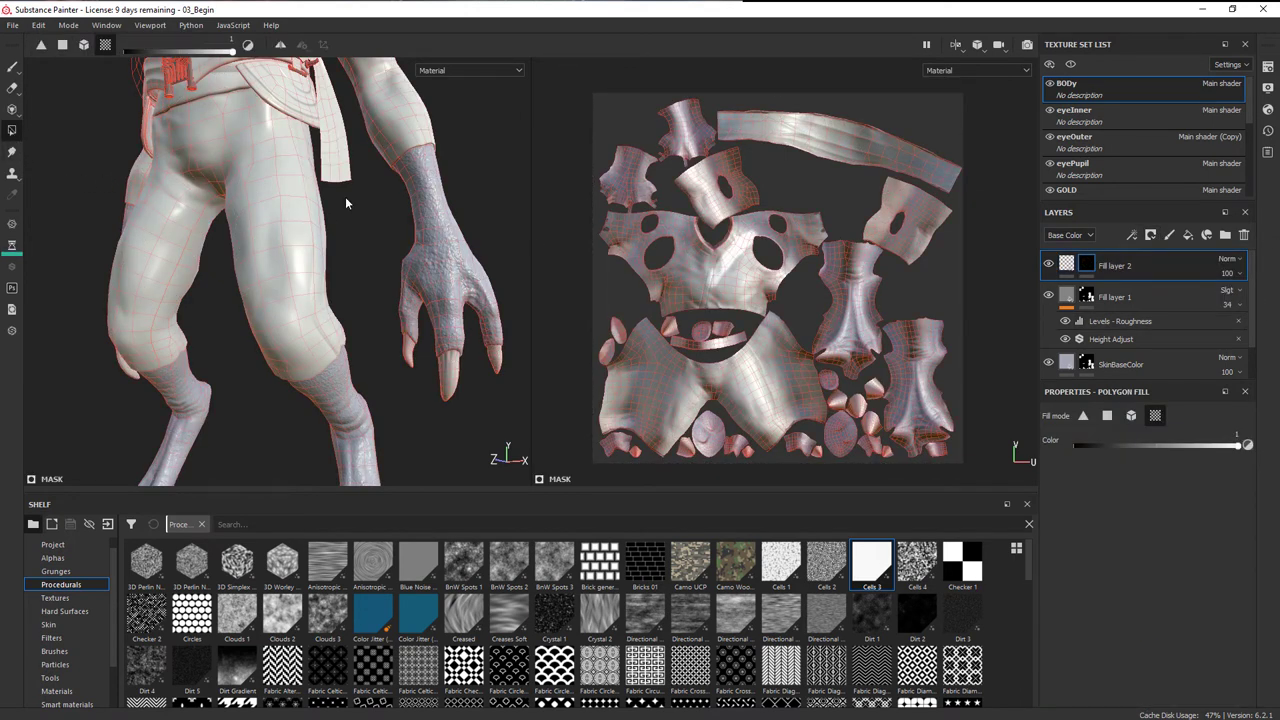
left_click(341, 388)
middle_click_drag(341, 388, 430, 255, "alt")
left_click(248, 327)
left_click(284, 287)
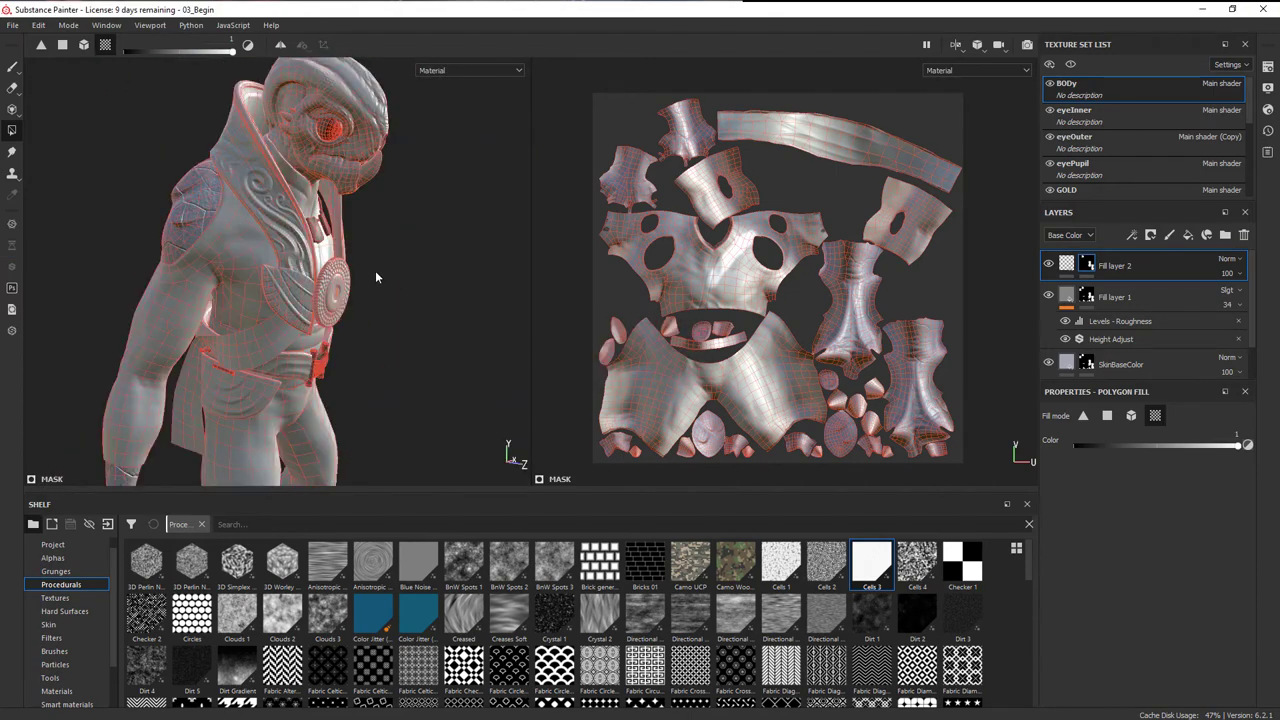
- Inspect the masked cell pattern on the creature's shoulders, back, lower legs and feet for missed skin areas
left_click_drag(374, 277, 265, 290, "alt")
left_click_drag(500, 315, 415, 303, "alt")
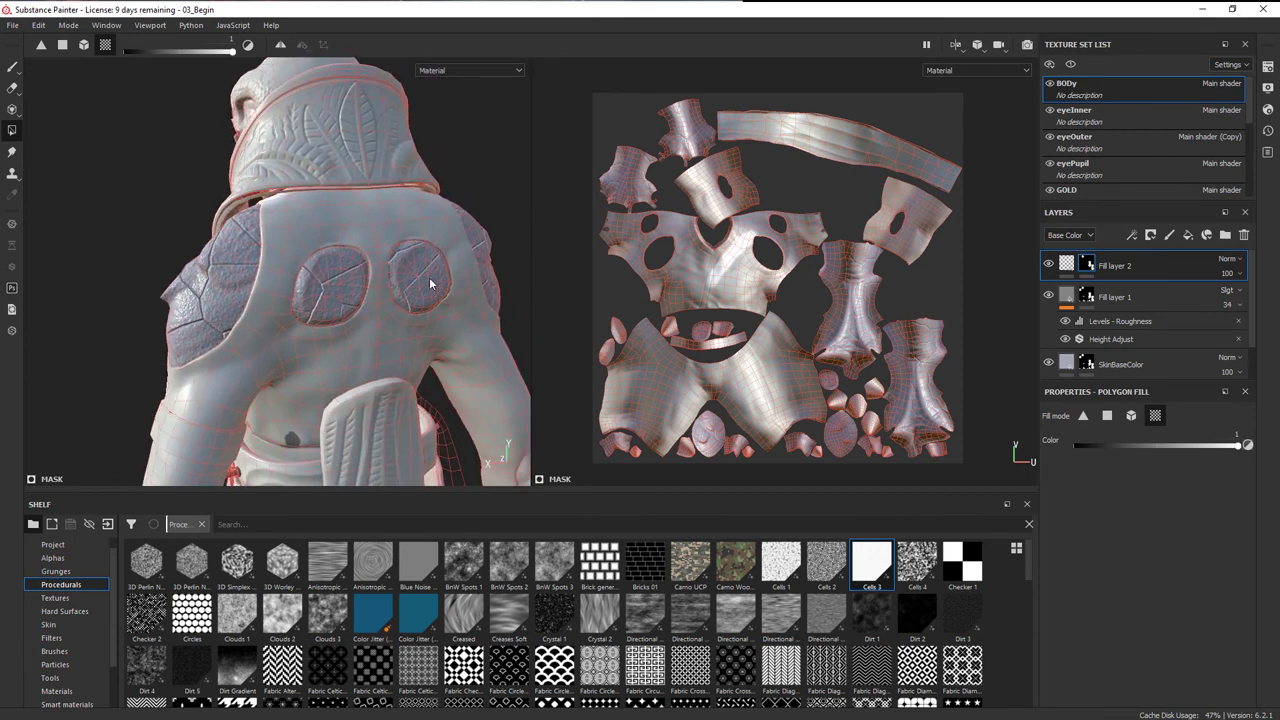
scroll(460, 361, "down", 5)
left_click_drag(340, 350, 470, 357, "alt")
scroll(465, 355, "up", 5)
middle_click_drag(465, 355, 323, 309, "alt")
left_click_drag(323, 309, 404, 309, "alt")
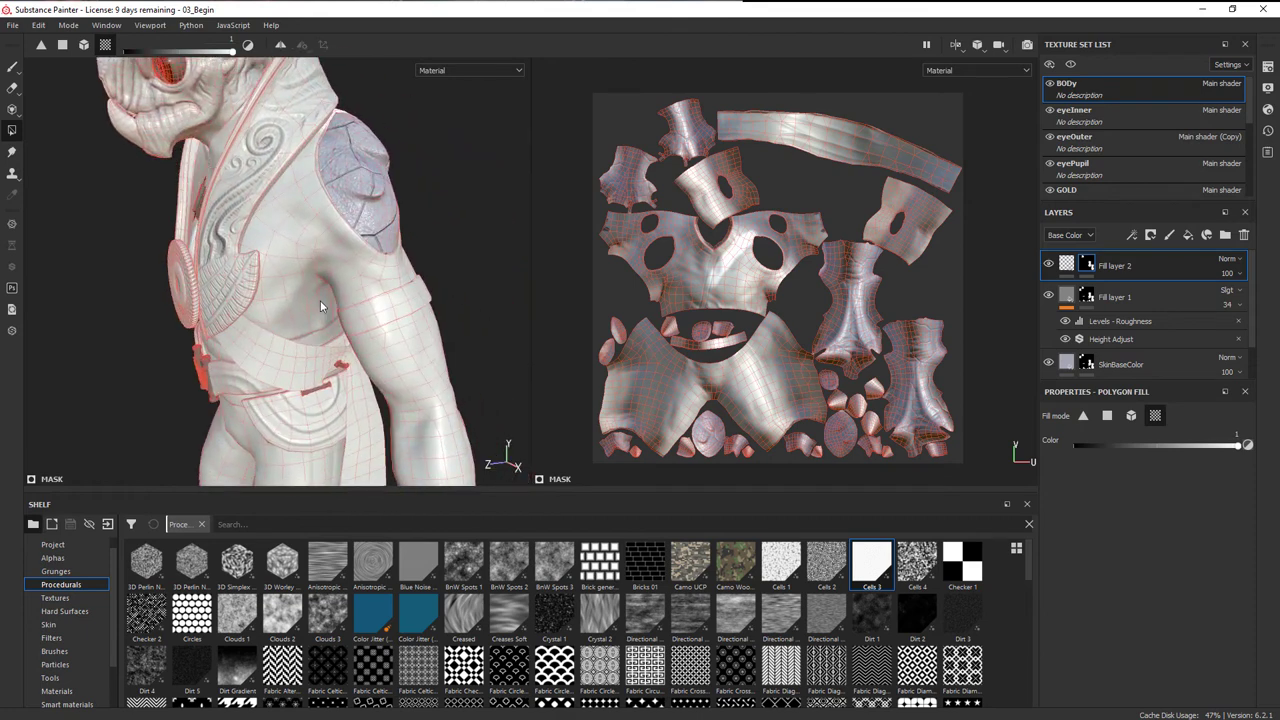
right_click_drag(404, 309, 197, 297, "alt")
middle_click_drag(303, 320, 336, 236, "alt")
left_click_drag(363, 274, 435, 276, "alt")
middle_click_drag(408, 400, 388, 225, "alt")
left_click_drag(386, 251, 369, 300, "alt")
right_click_drag(369, 303, 587, 397, "alt")
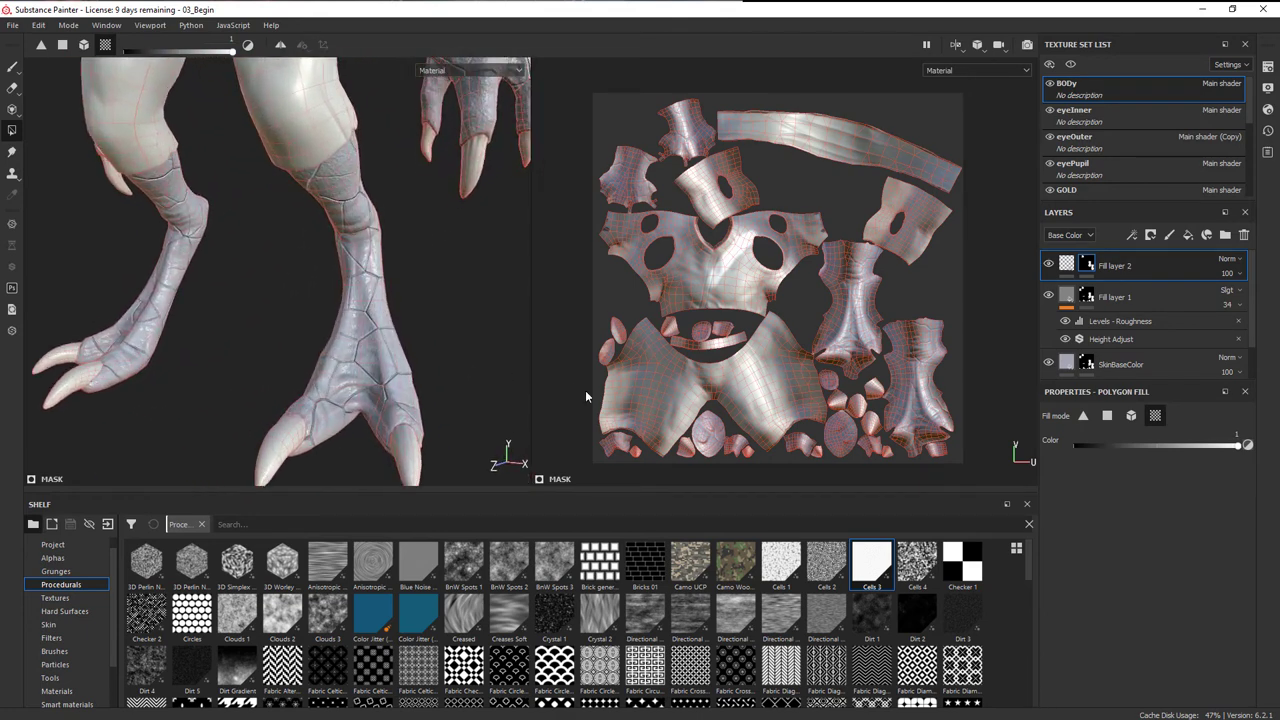
left_click_drag(393, 410, 427, 389, "alt")
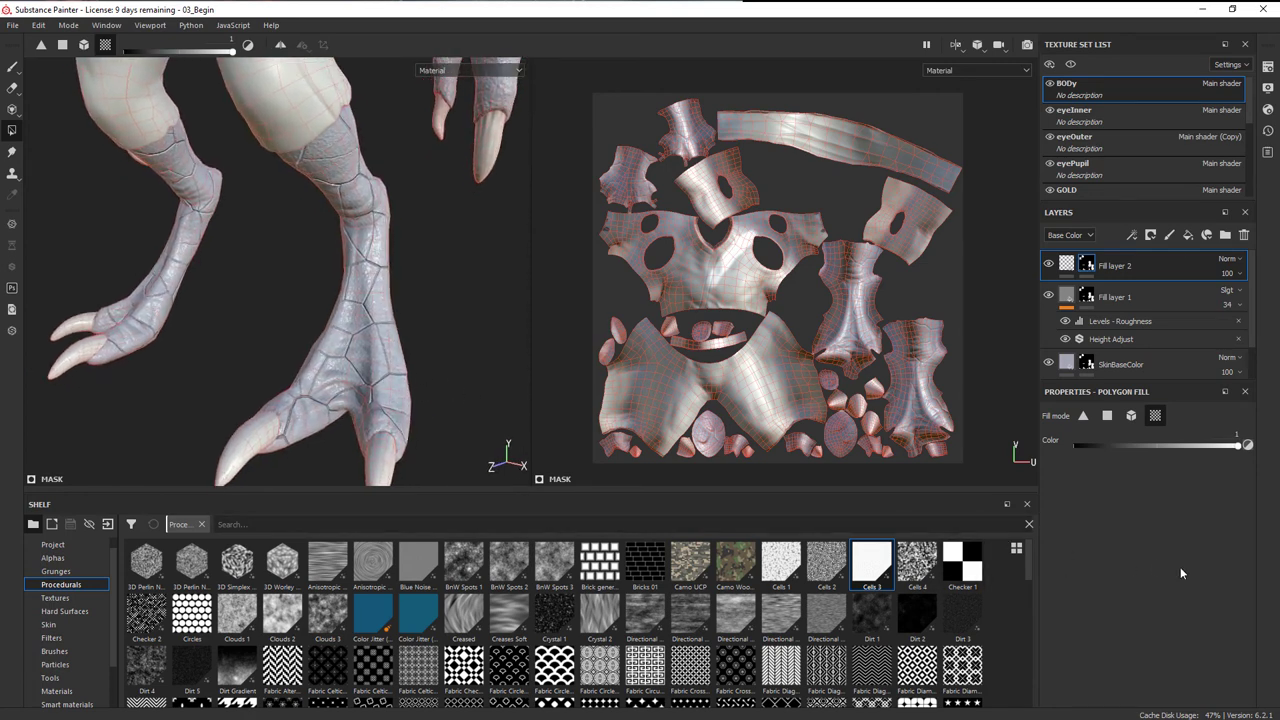
- Set the Cells 3 fill layer's UV scale to 10
left_click(1067, 265)
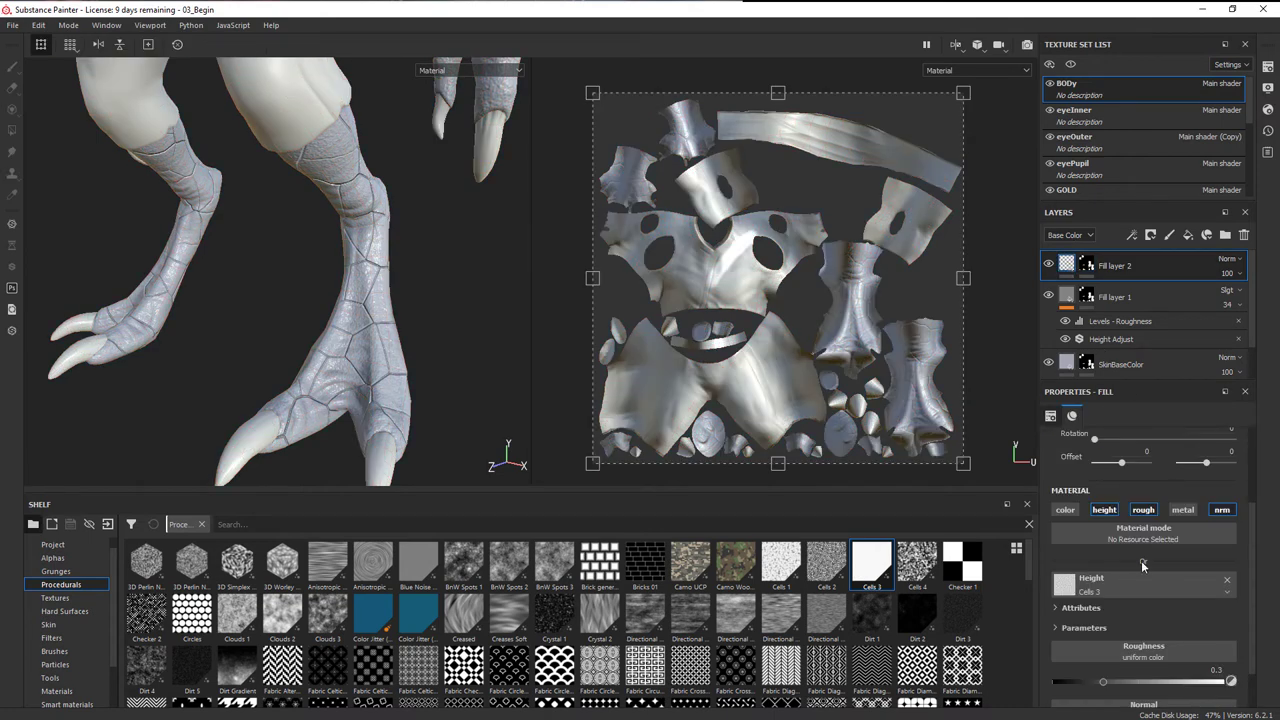
scroll(1212, 603, "up", 3)
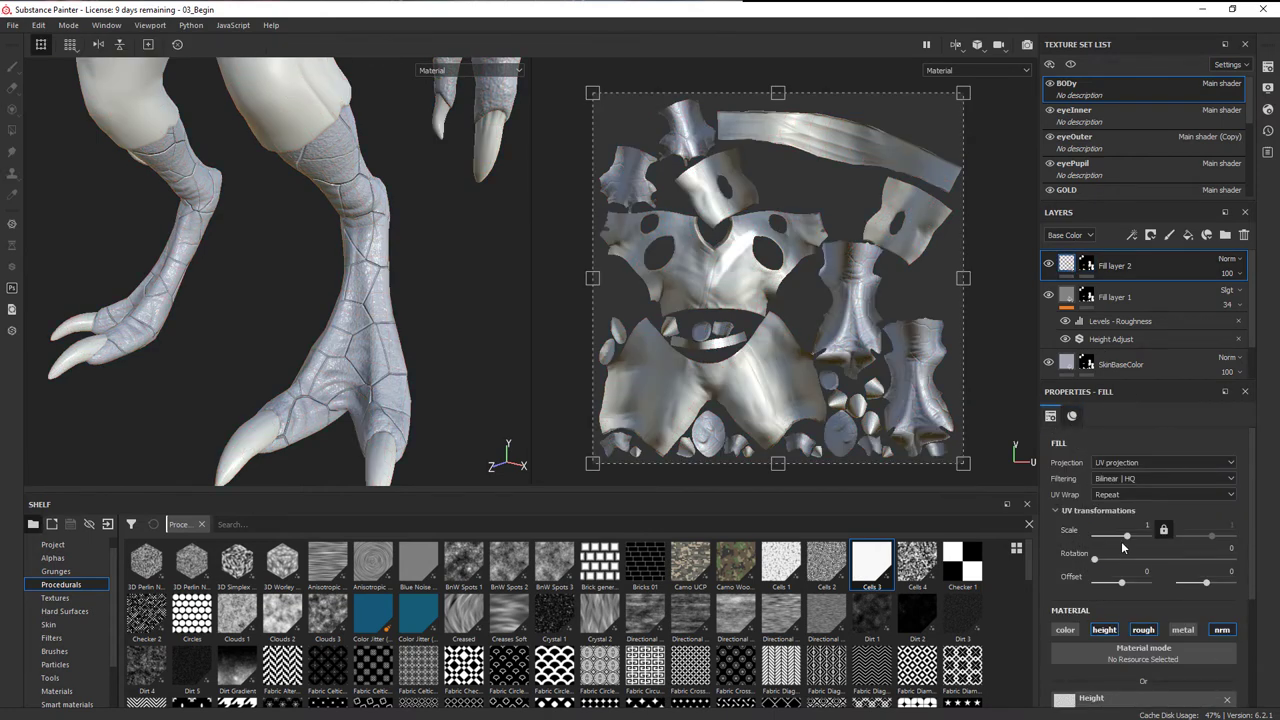
left_click_drag(1127, 537, 1131, 540)
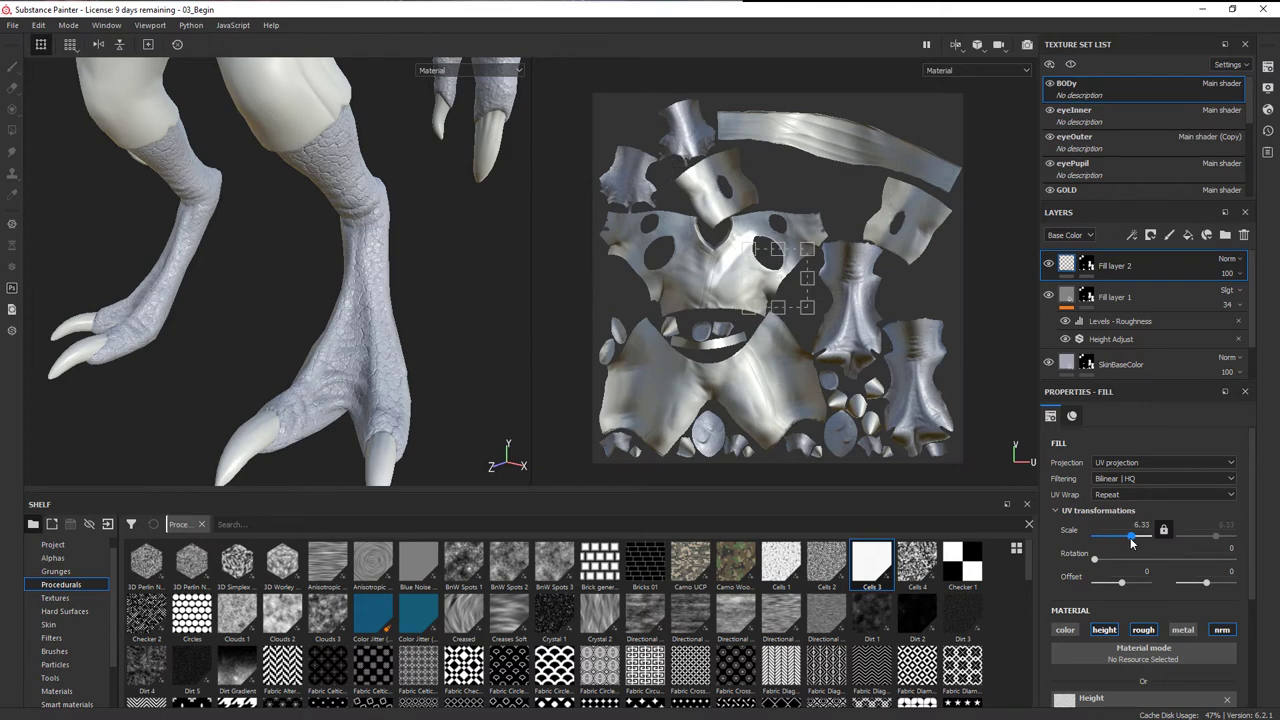
right_click_drag(211, 291, 411, 334, "alt")
middle_click_drag(396, 333, 364, 356, "alt")
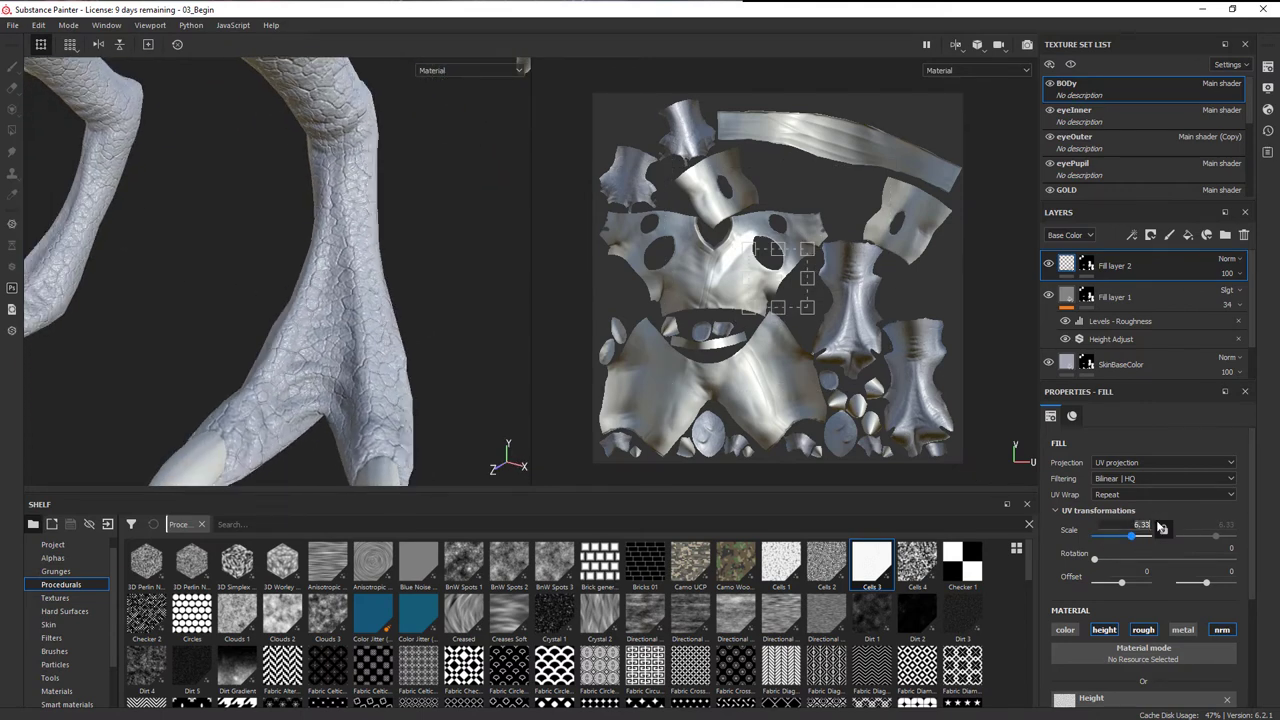
key("Return")
- Examine the rescaled cell pattern on the feet, lower legs and hand from several angles
scroll(440, 340, "down", 3)
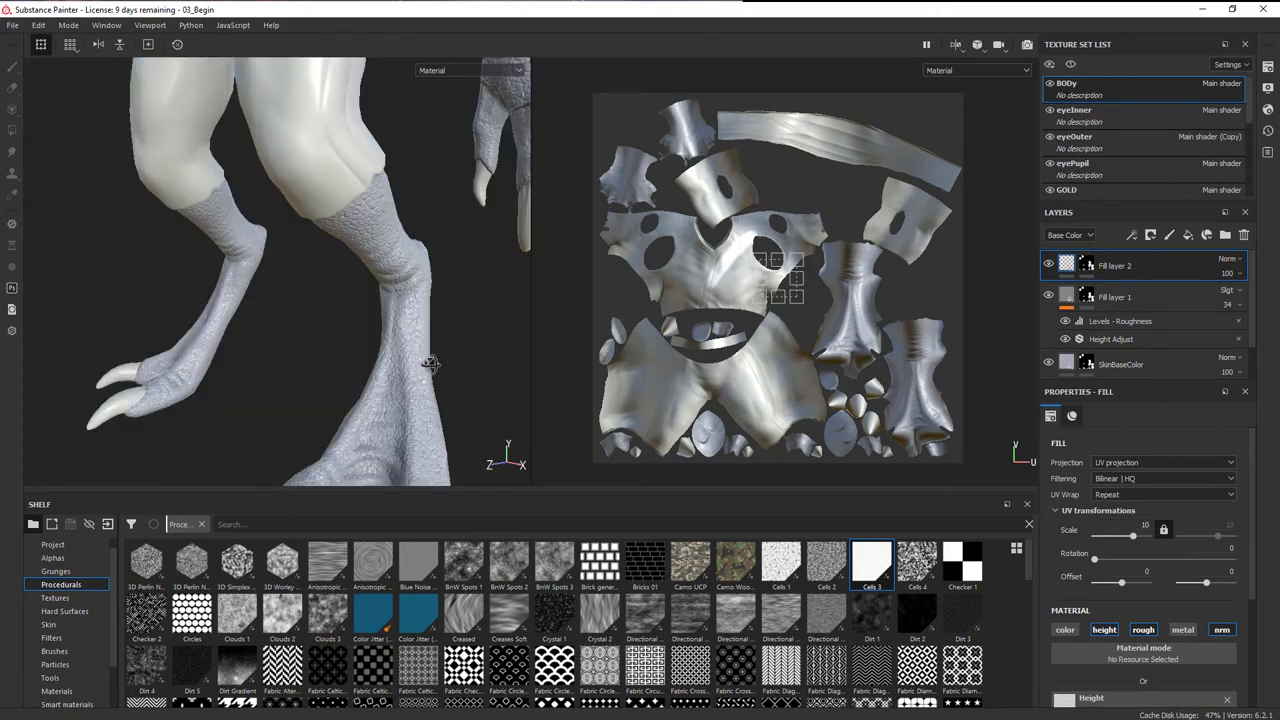
right_click_drag(448, 338, 394, 318, "alt")
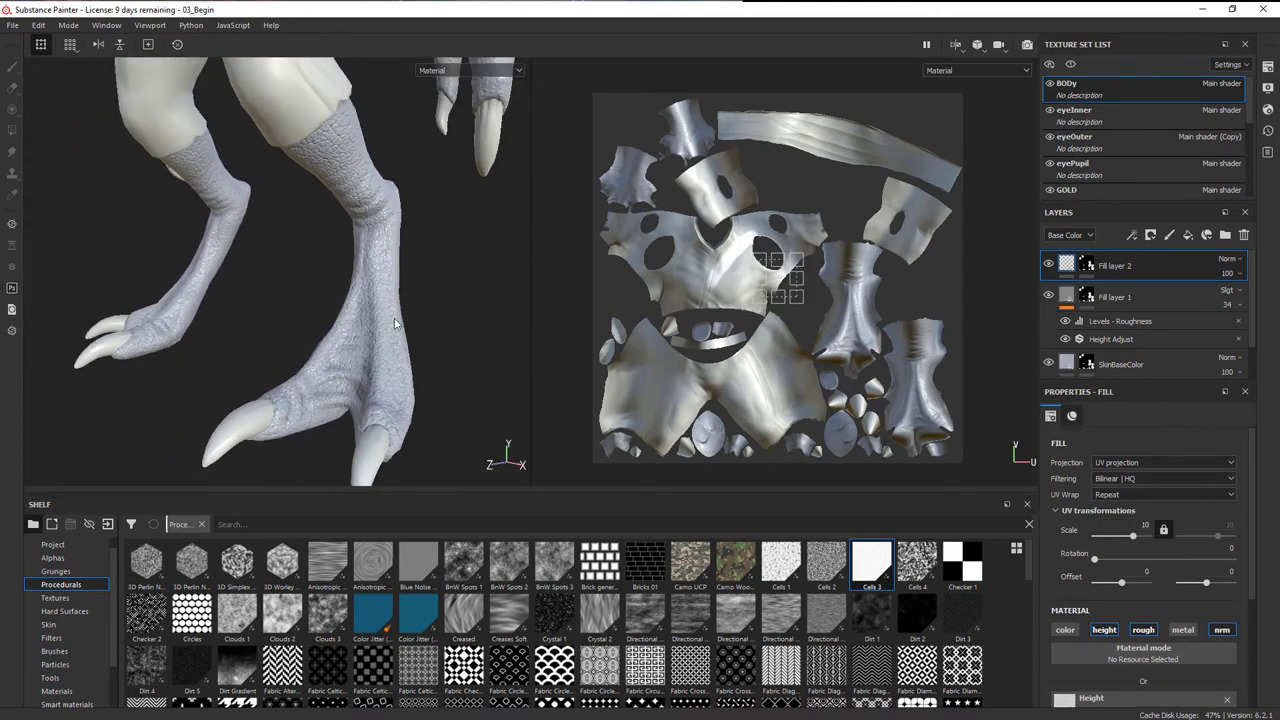
middle_click_drag(394, 318, 390, 350, "alt")
left_click_drag(390, 350, 445, 340, "alt")
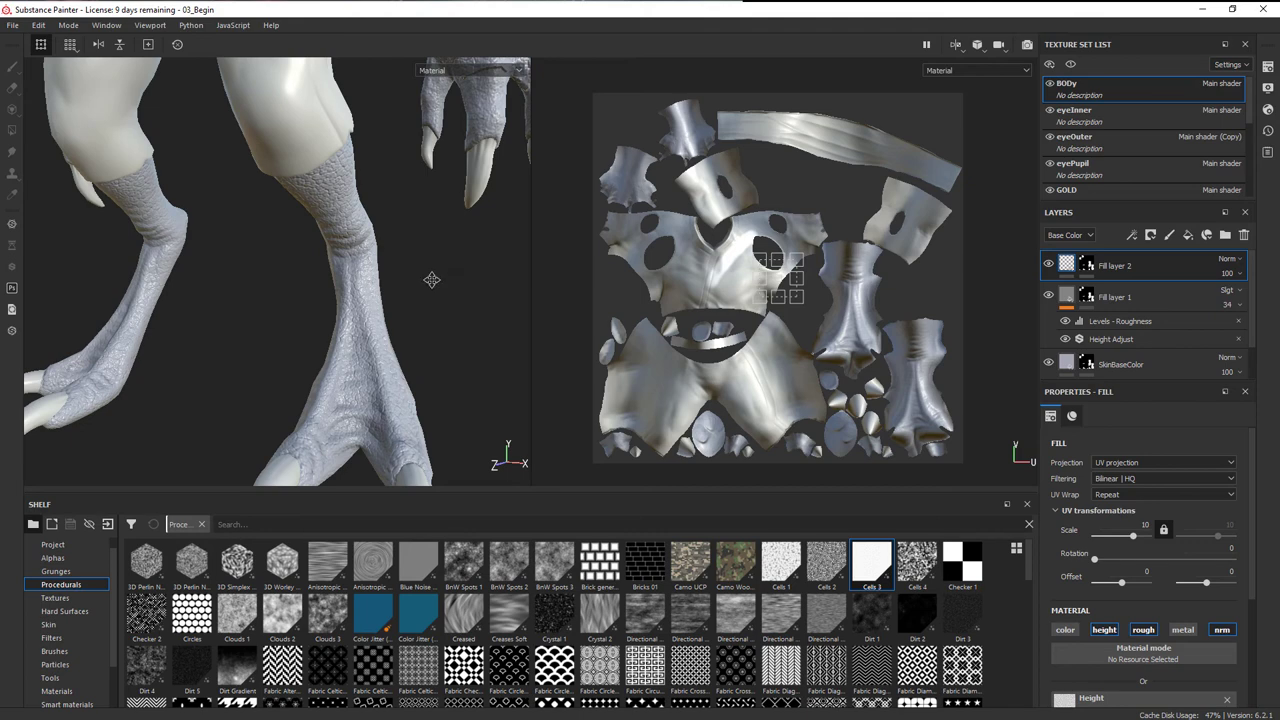
left_click_drag(433, 282, 359, 385, "alt")
left_click_drag(422, 325, 331, 343, "alt")
left_click_drag(314, 244, 318, 250, "alt")
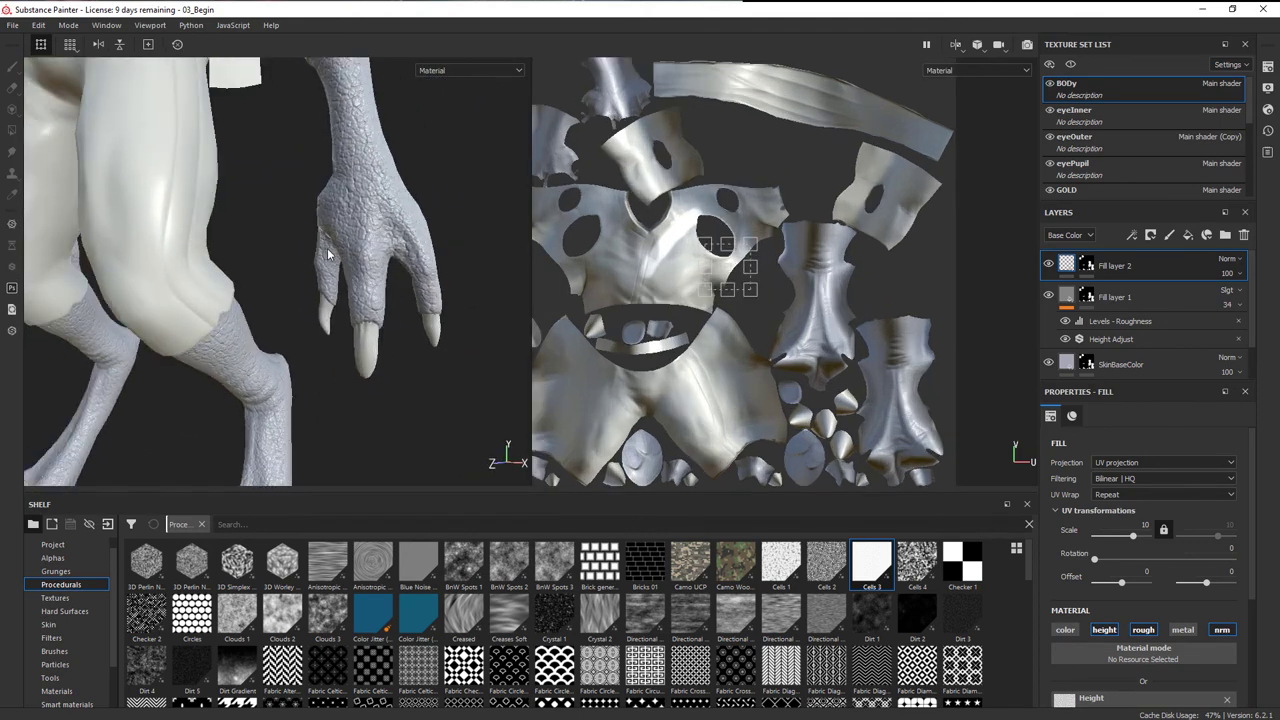
right_click_drag(328, 254, 262, 250, "alt")
middle_click_drag(262, 300, 203, 222, "alt")
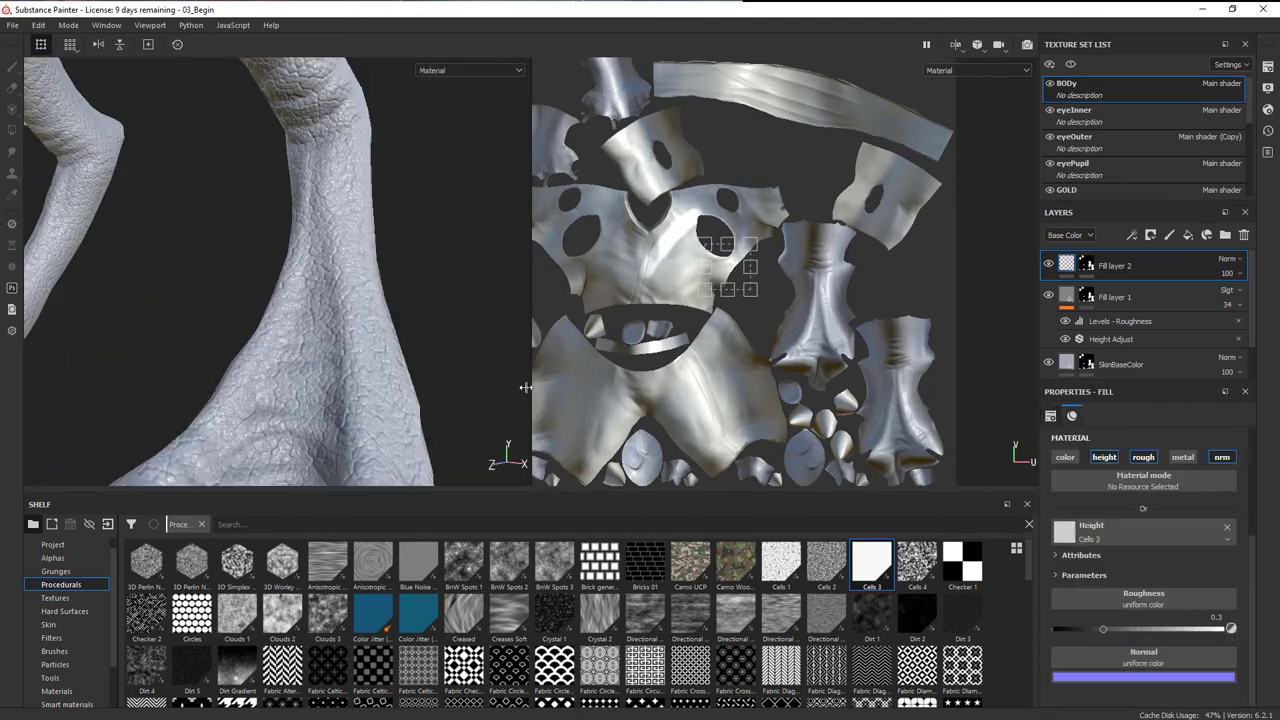
right_click_drag(363, 337, 342, 323, "alt")
left_click_drag(342, 322, 356, 345, "alt")
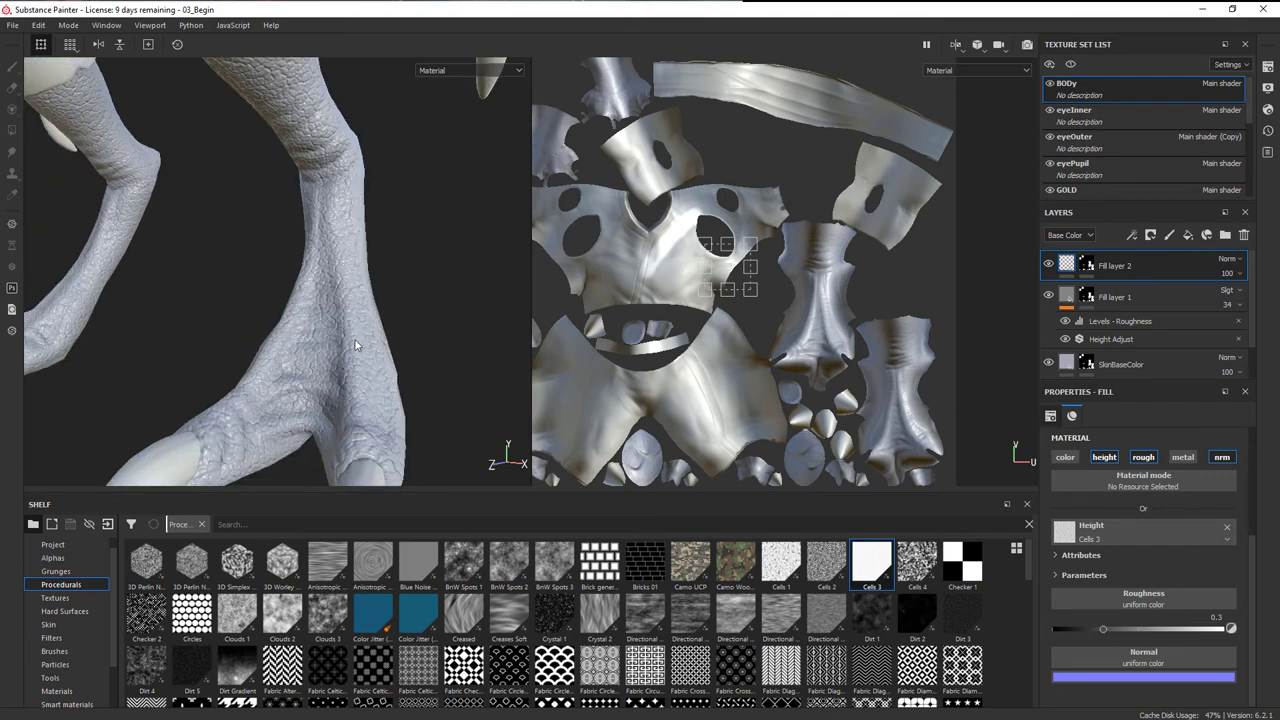
- Turn off the Cells 3 fill layer's roughness channel, keep height and normal enabled, and check the legs
left_click(1143, 457)
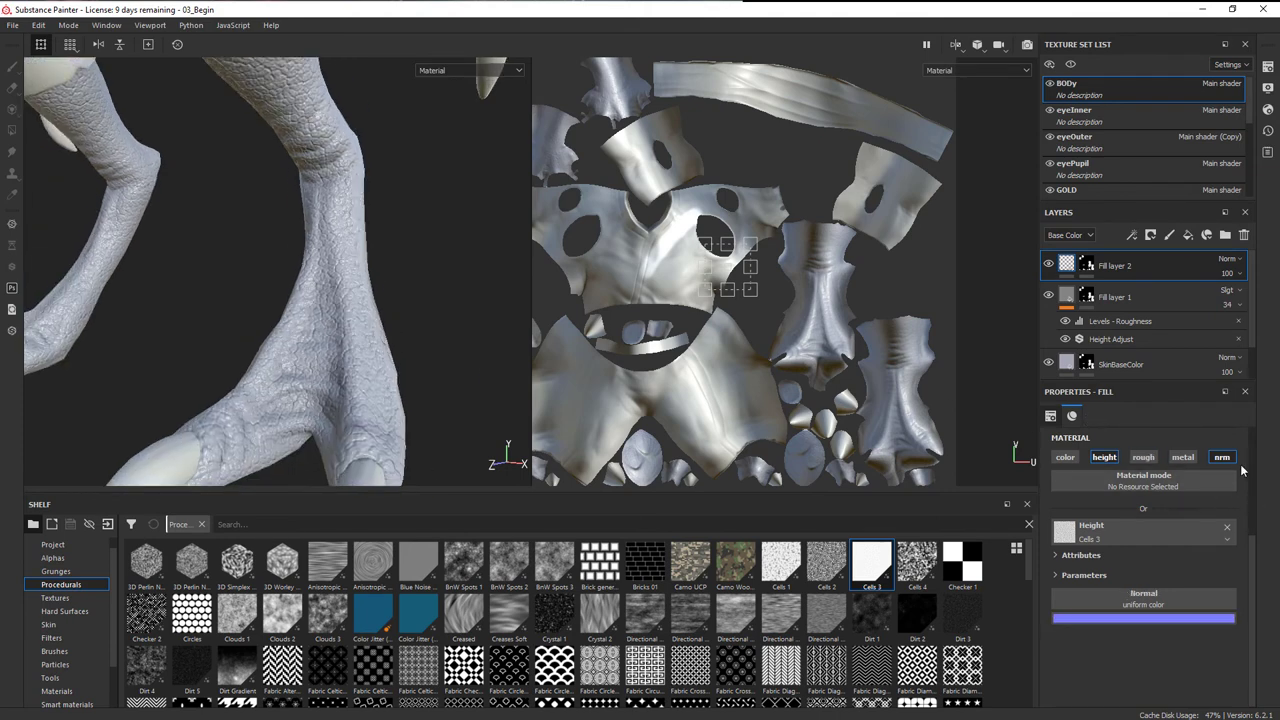
left_click(1225, 459)
left_click(1222, 459)
left_click_drag(463, 382, 285, 290, "alt")
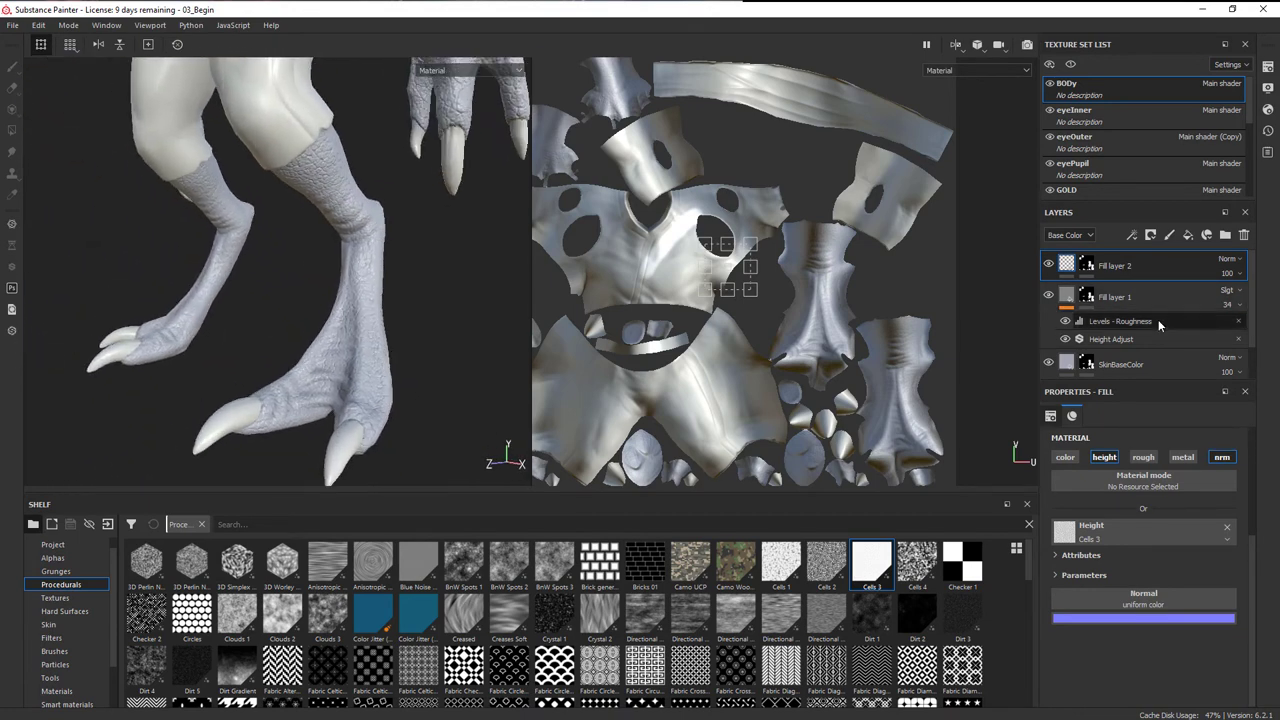
- Darken the SkinBaseColor layer's base color to a grey-blue of R 0.171, G 0.185, B 0.234
scroll(1158, 319, "down", 1)
left_click(1072, 328)
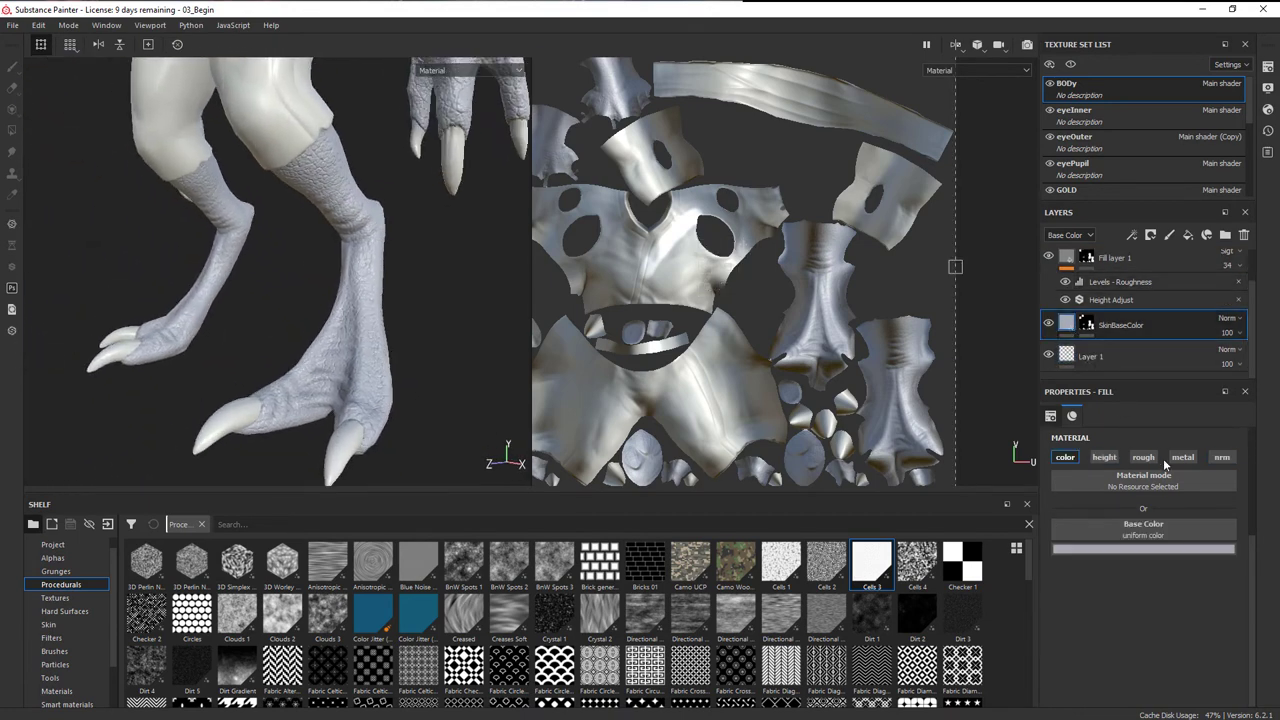
left_click(1153, 549)
left_click_drag(1106, 611, 1108, 631)
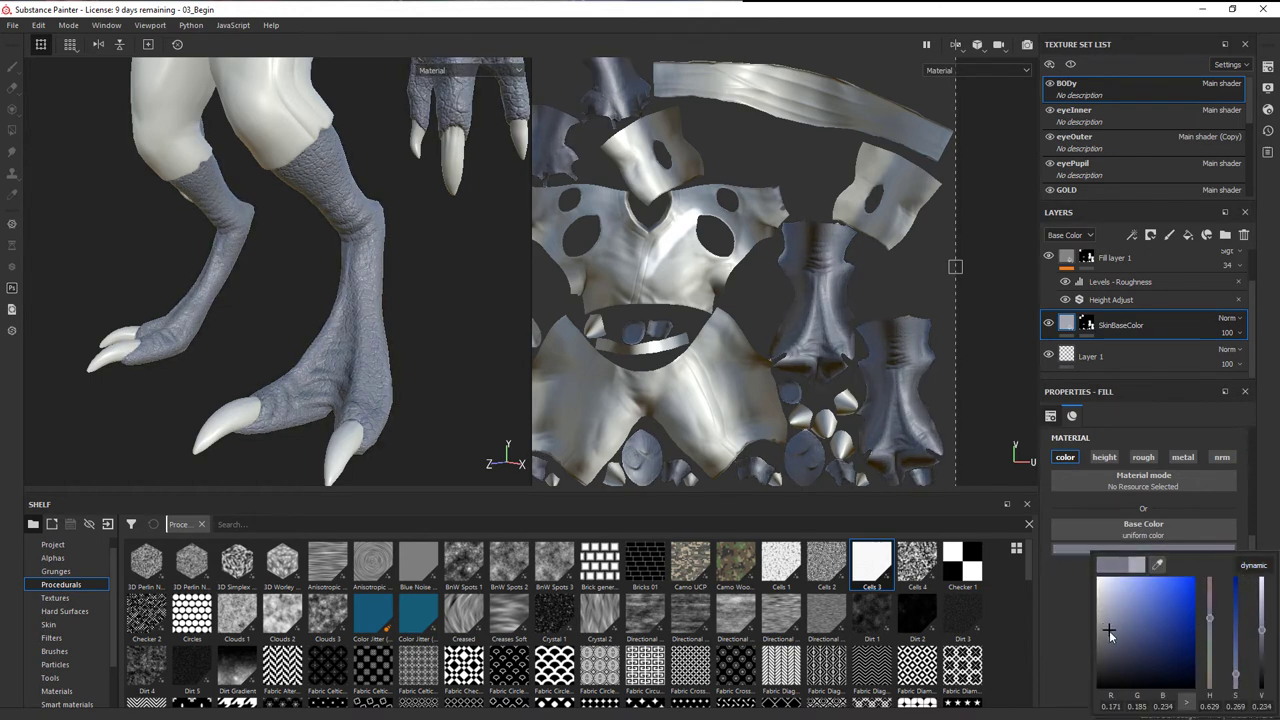
scroll(369, 286, "down", 3)
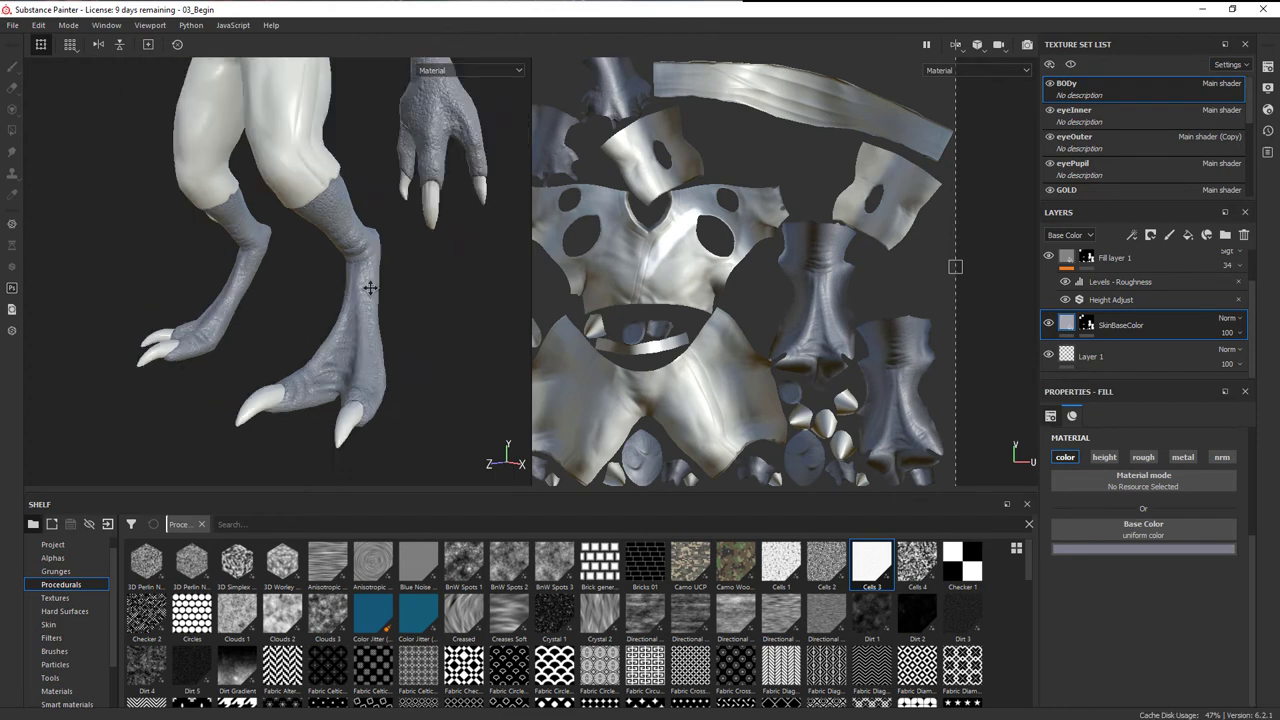
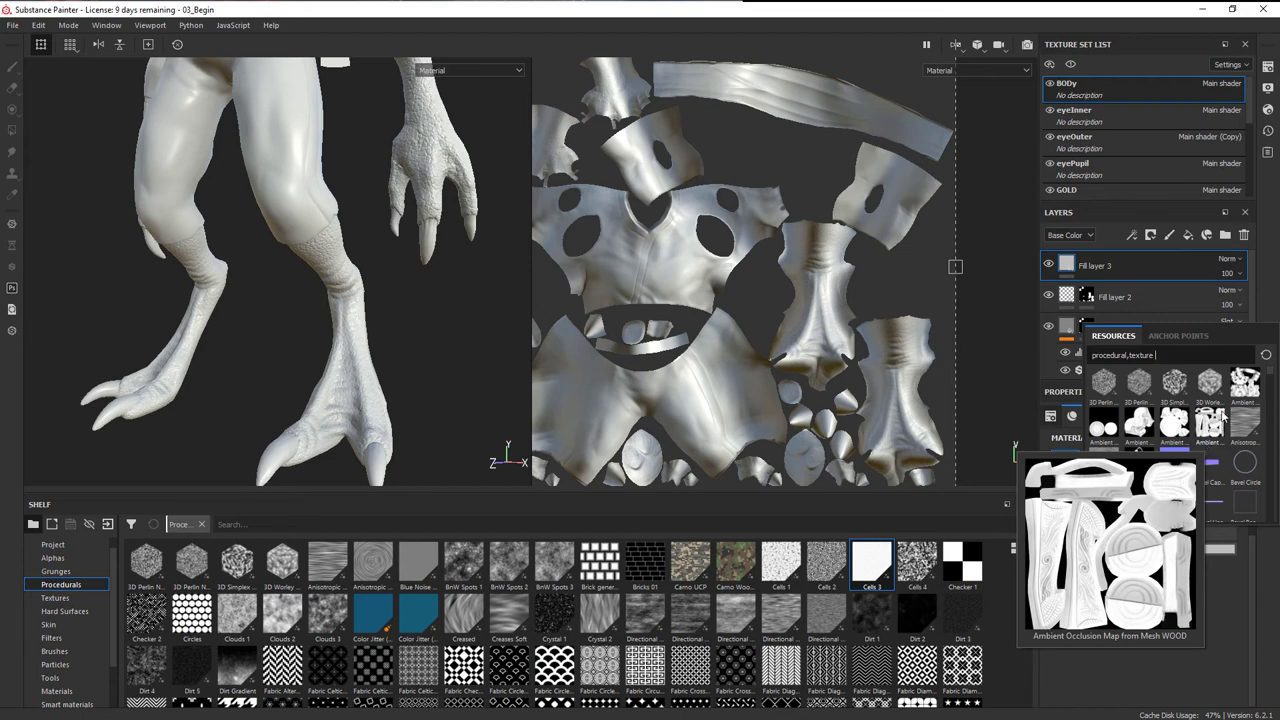
- Search the resources for "curv" and assign Curvature Map from Mesh BODy as Fill layer 3's base color
left_click(1183, 357)
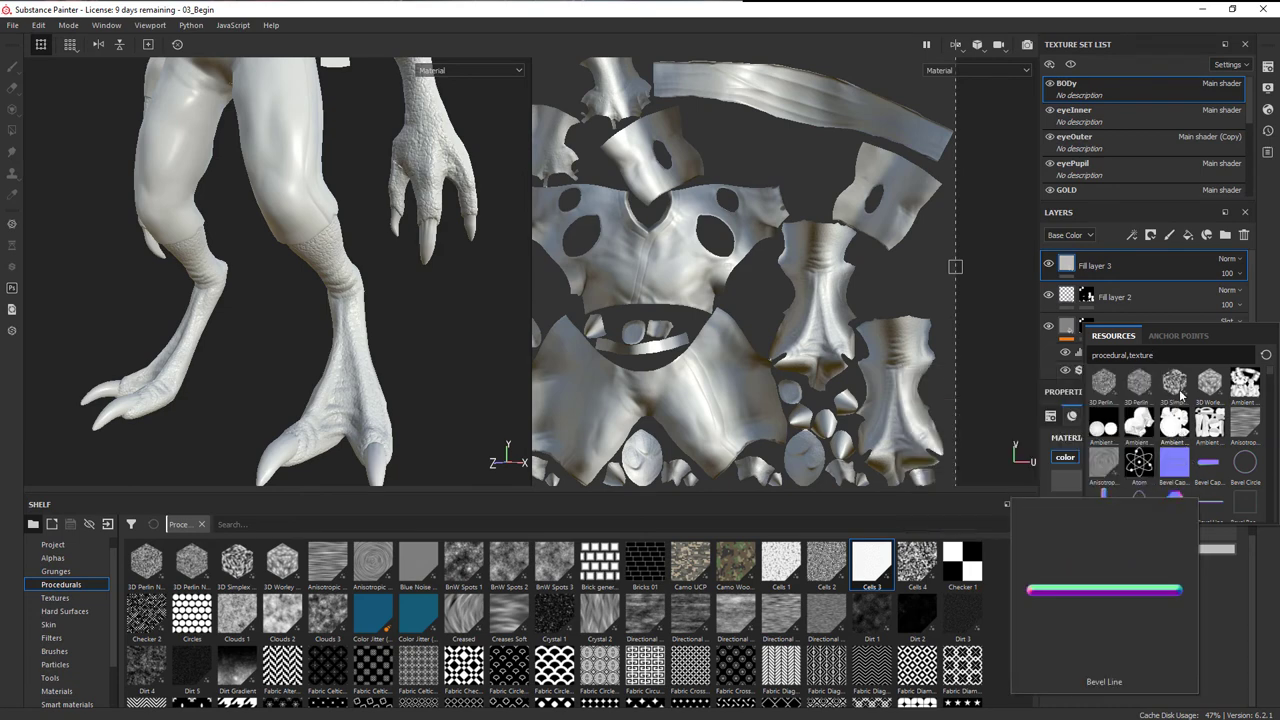
mouse_move(1175, 373)
type("curv")
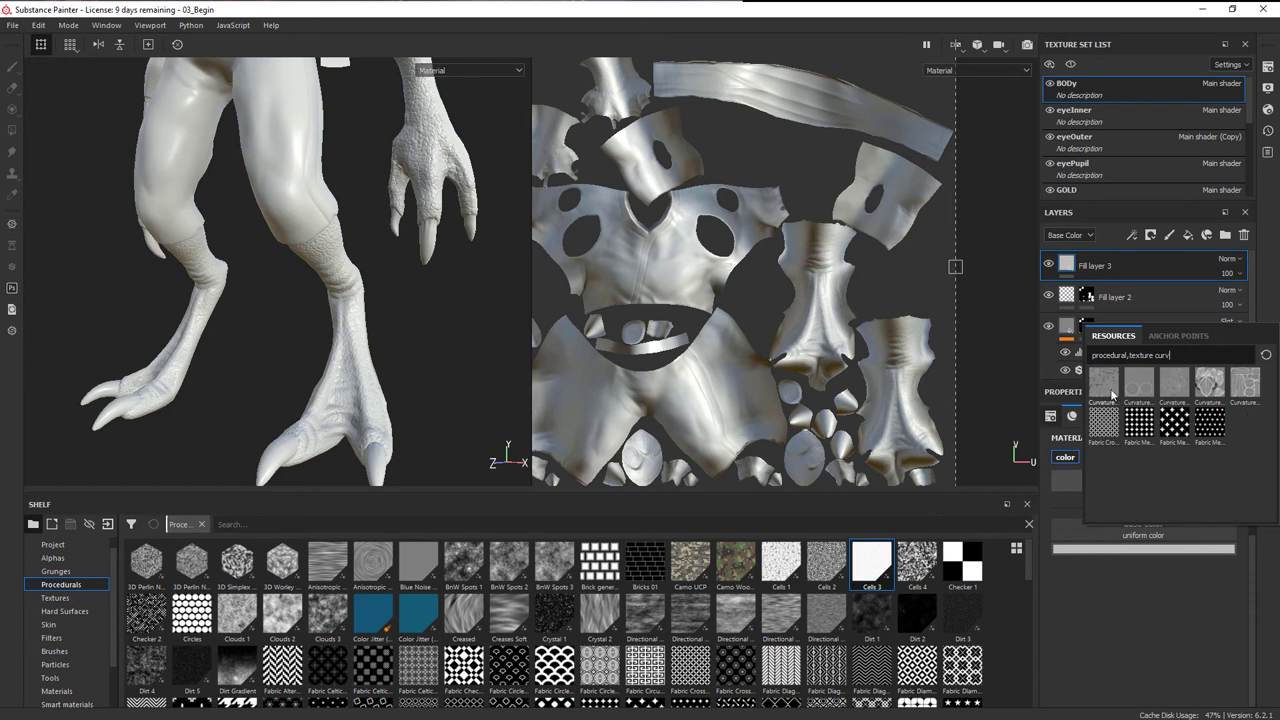
mouse_move(1111, 395)
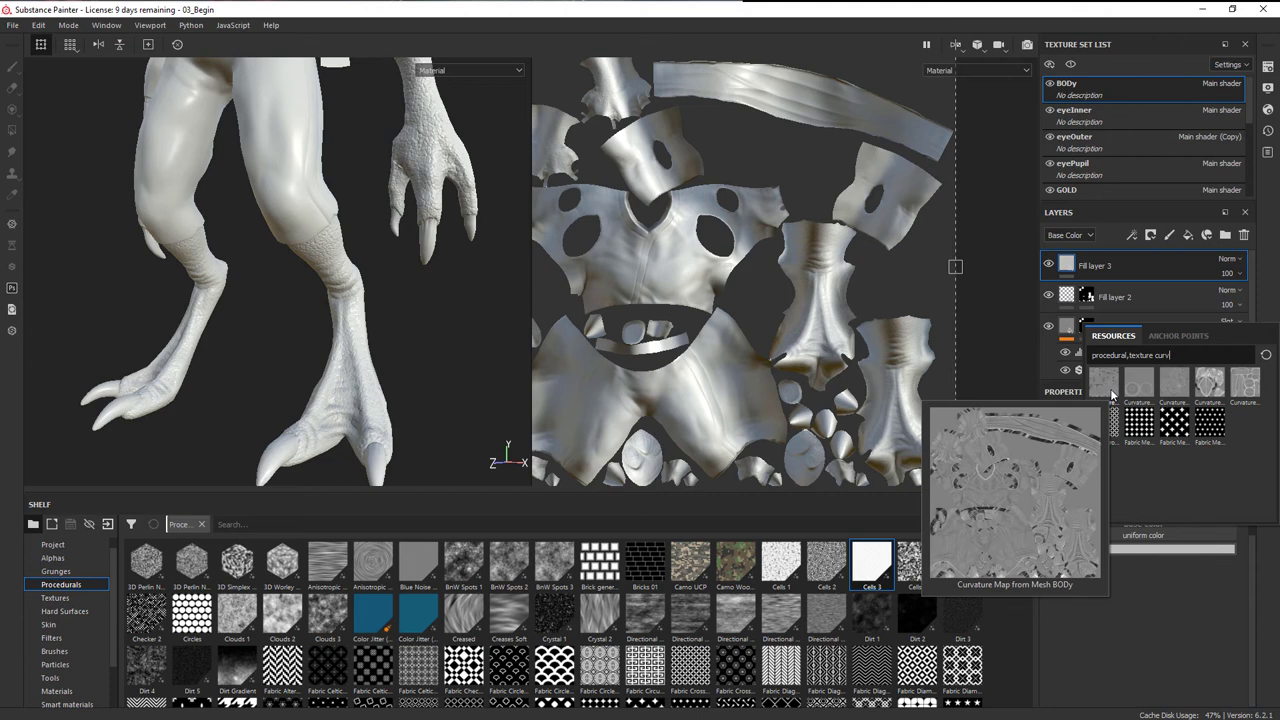
left_click(1106, 390)
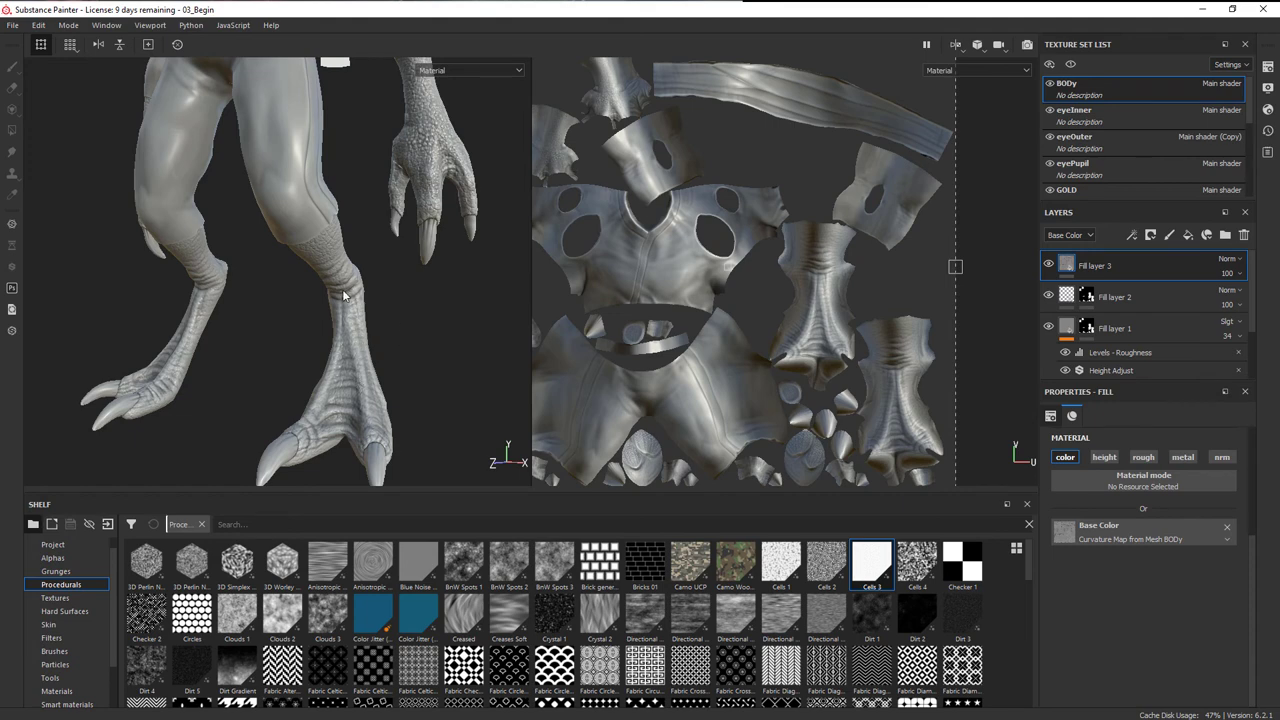
- Try the Multiply blend mode on the curvature fill layer and check the hand, legs and feet
left_click_drag(352, 384, 400, 386, "alt")
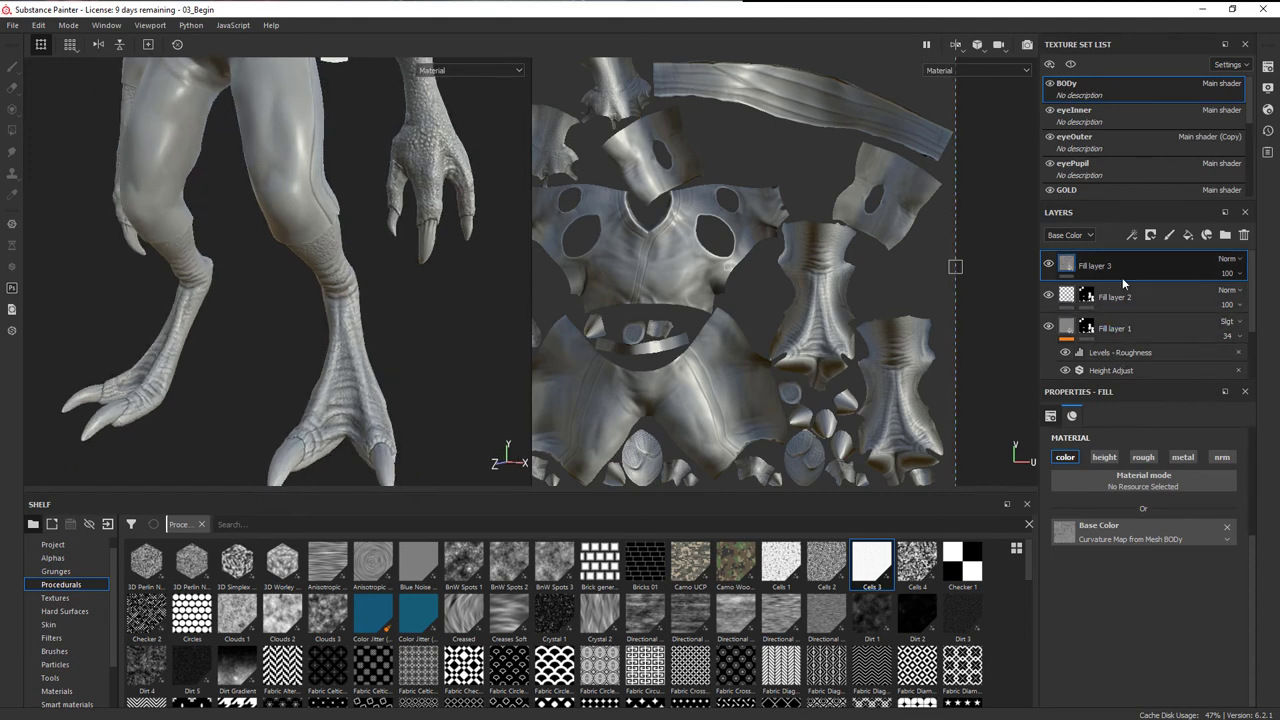
middle_click_drag(460, 275, 490, 375, "alt")
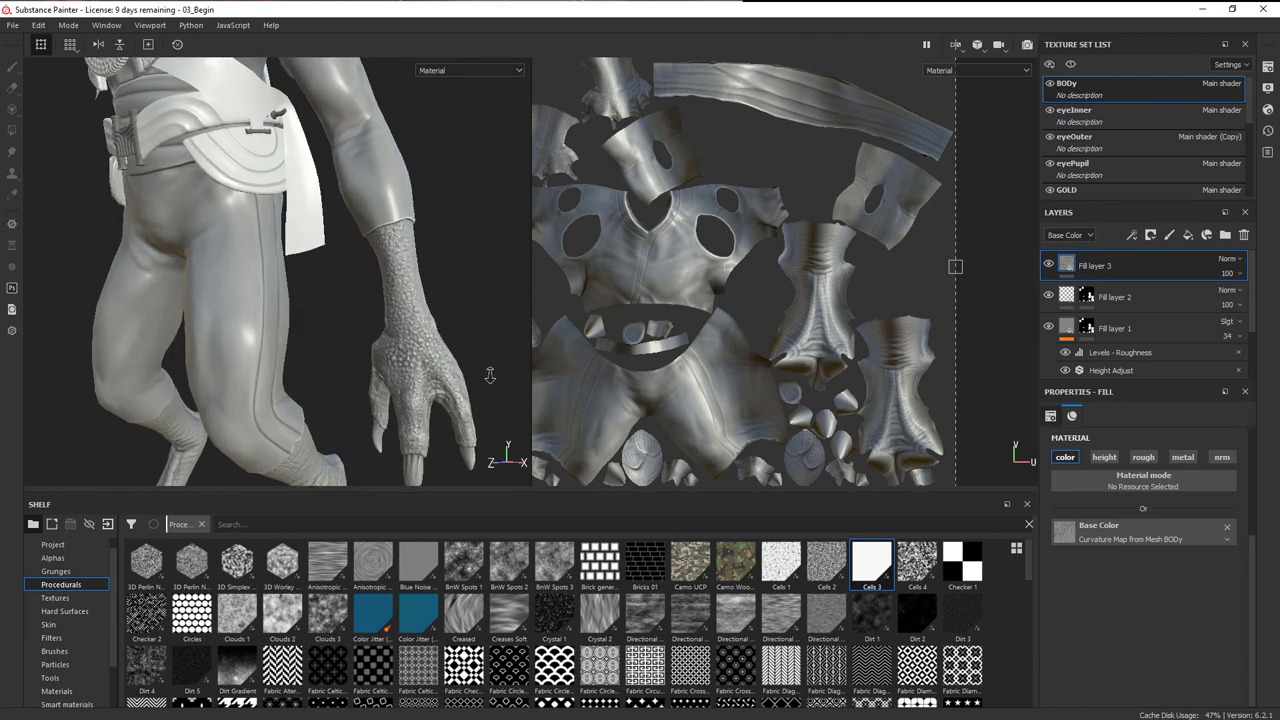
right_click_drag(490, 375, 535, 392, "alt")
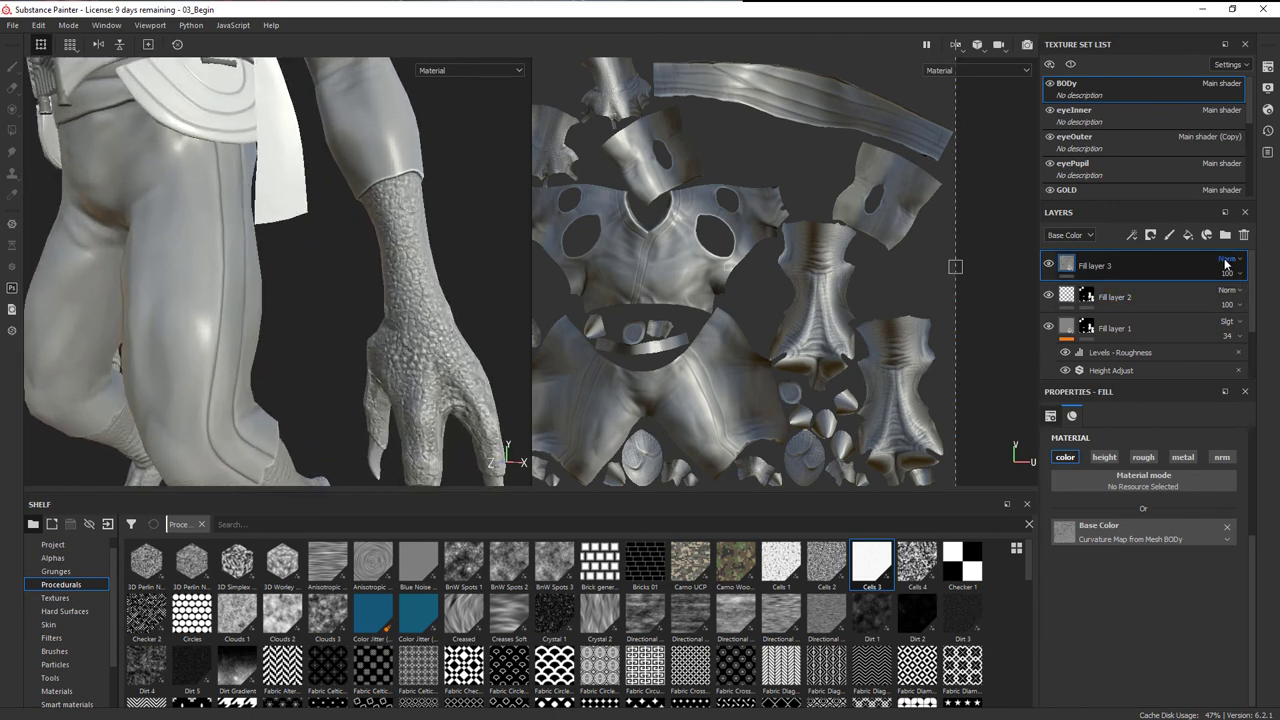
left_click(1226, 263)
left_click(1220, 326)
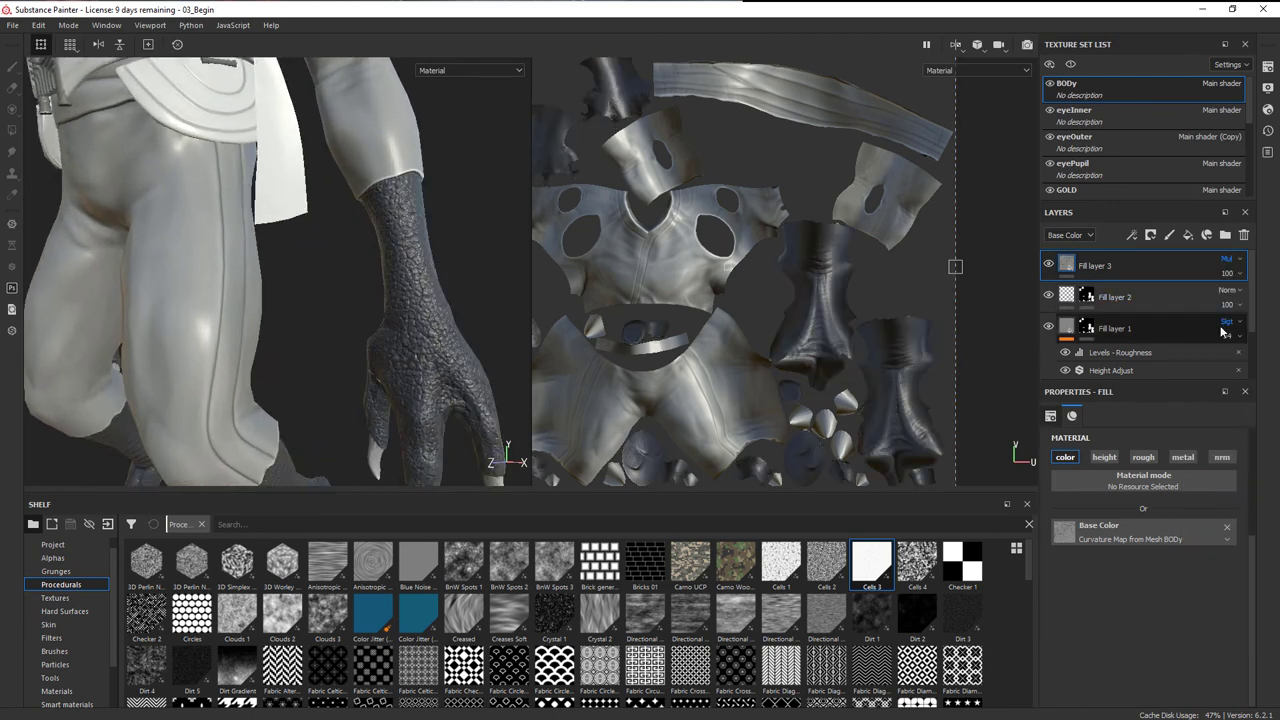
middle_click_drag(457, 314, 413, 138, "alt")
right_click_drag(413, 138, 321, 274, "alt")
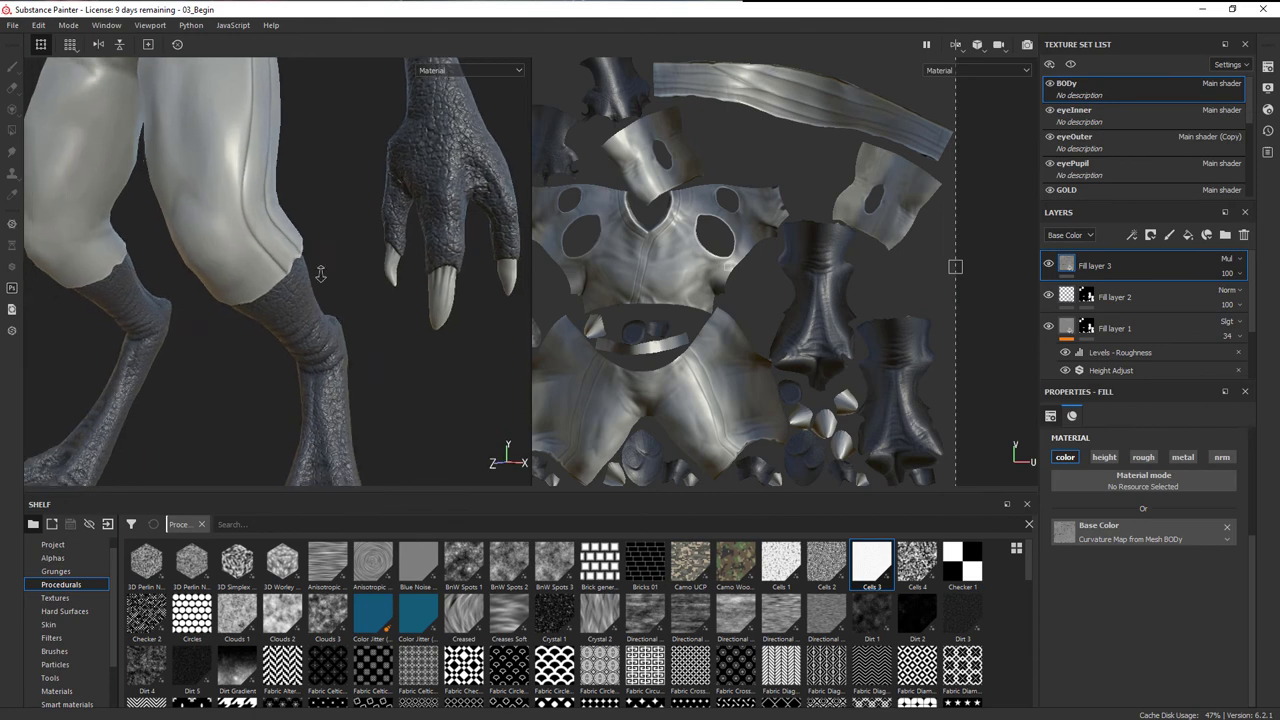
middle_click_drag(320, 274, 290, 164, "alt")
- Compare the Overlay and Screen blend modes on the curvature fill layer, and keep Overlay
left_click(1228, 259)
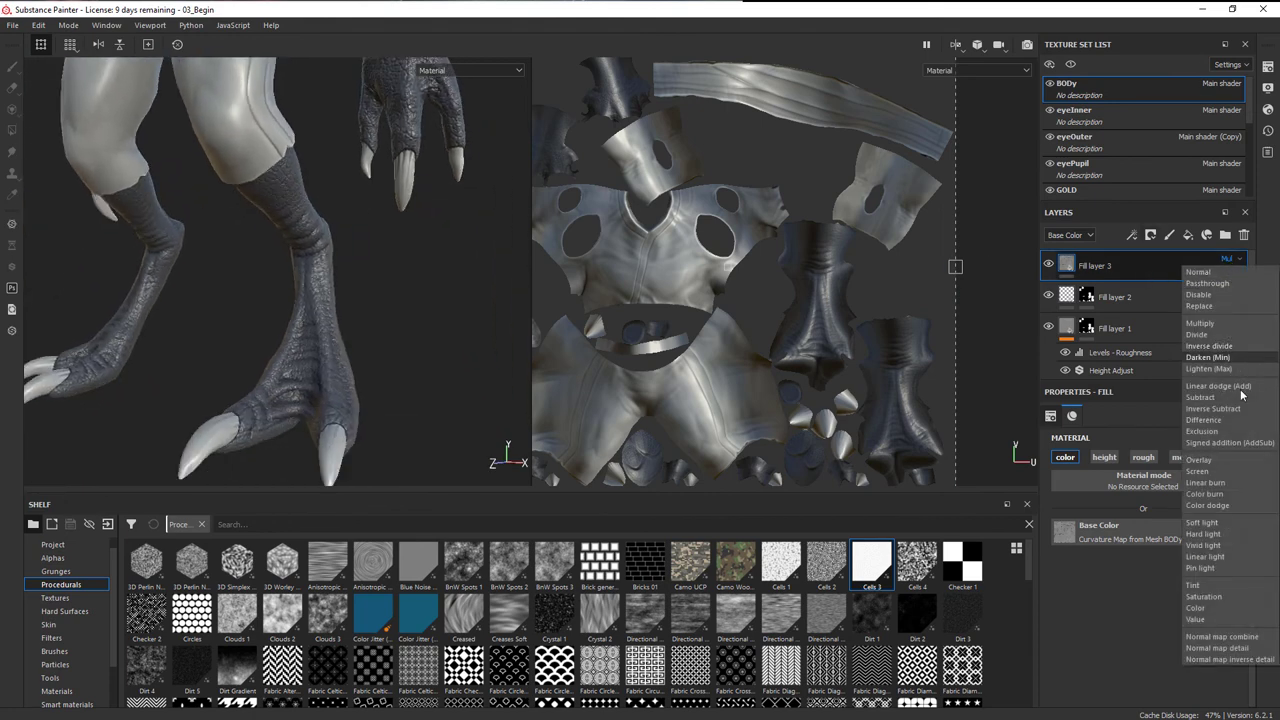
left_click(1224, 458)
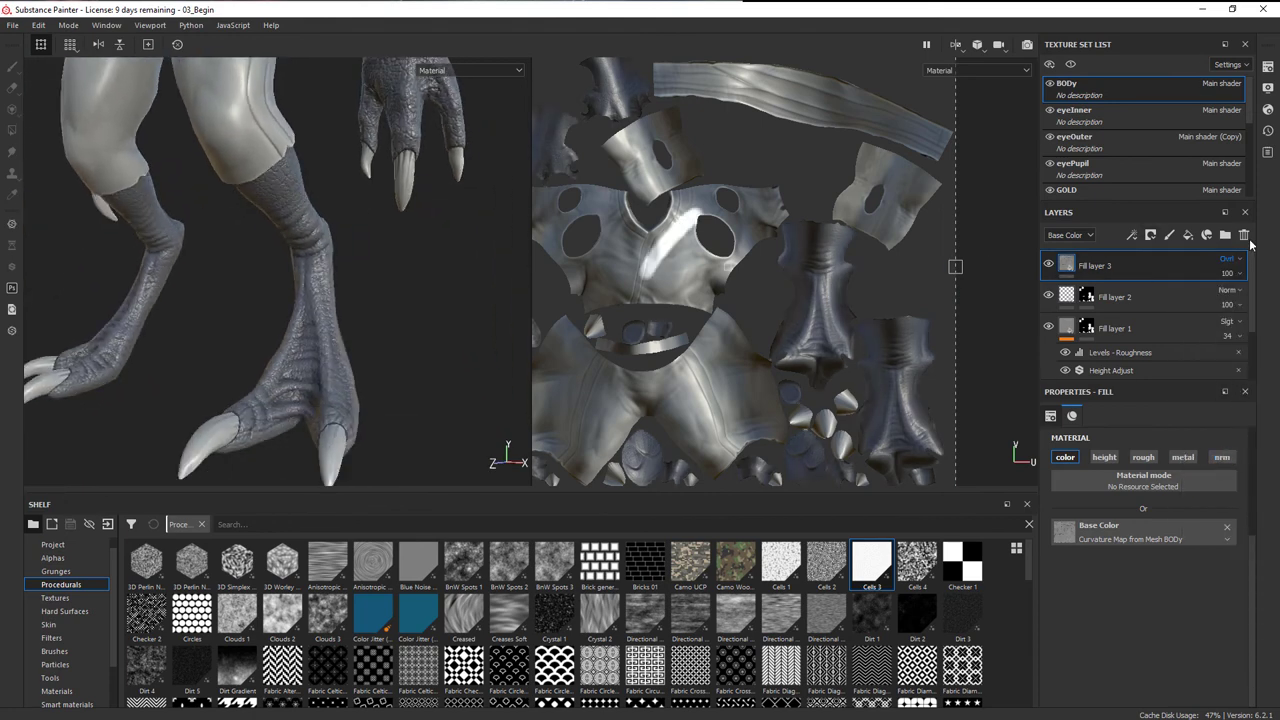
left_click(1227, 259)
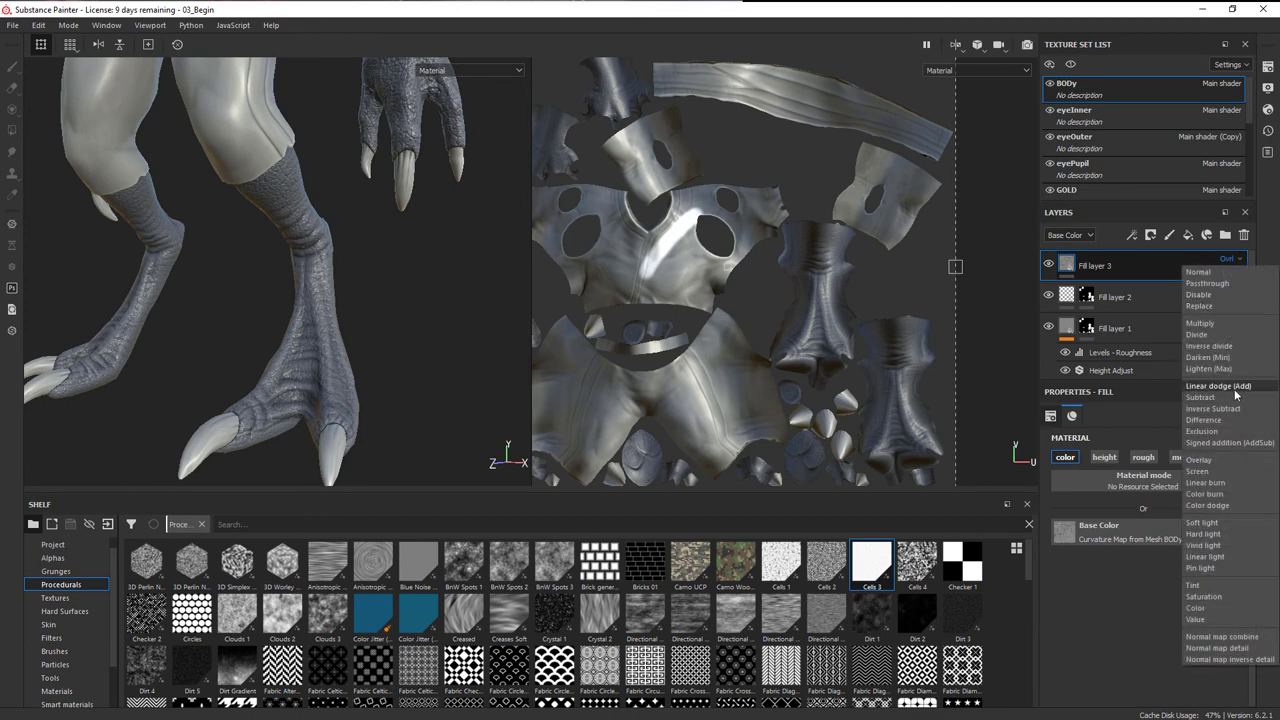
left_click(1206, 472)
left_click(1232, 261)
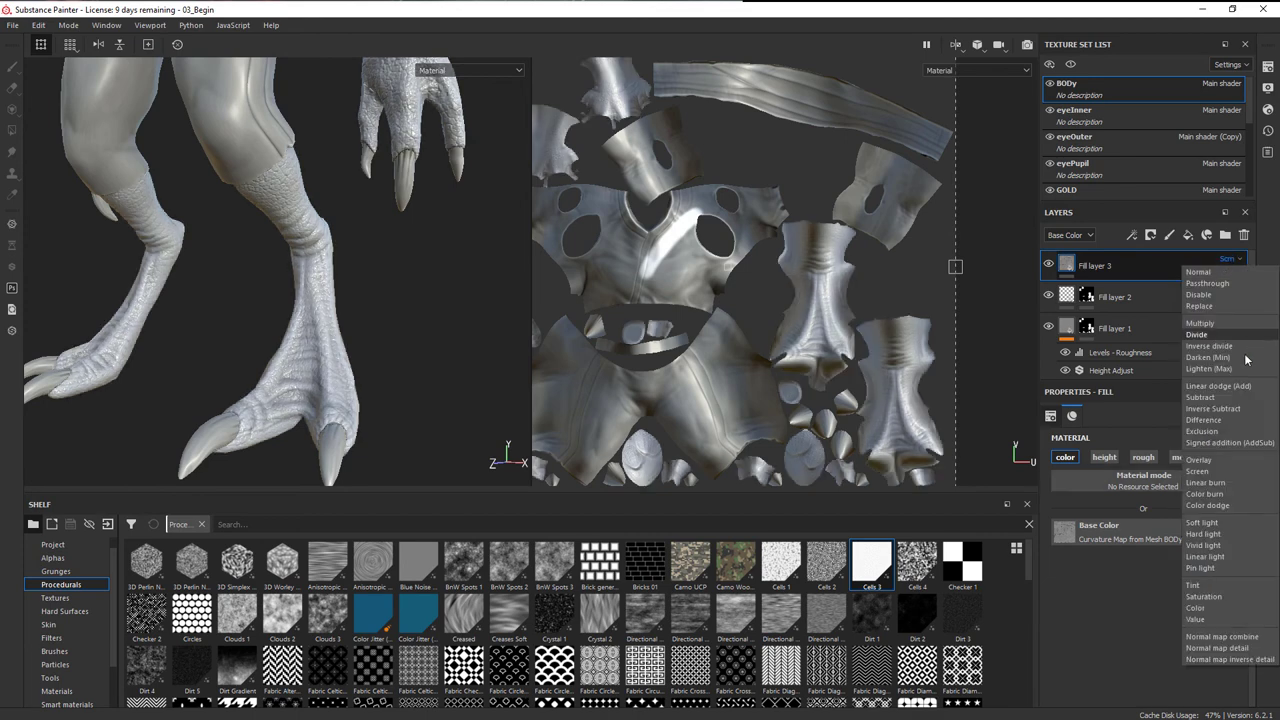
left_click(1219, 460)
- Lower the curvature fill layer's opacity to 53, toggling the layer's visibility to compare its effect on the legs
left_click(1239, 274)
left_click_drag(1275, 298, 1249, 307)
left_click_drag(342, 346, 460, 350, "alt")
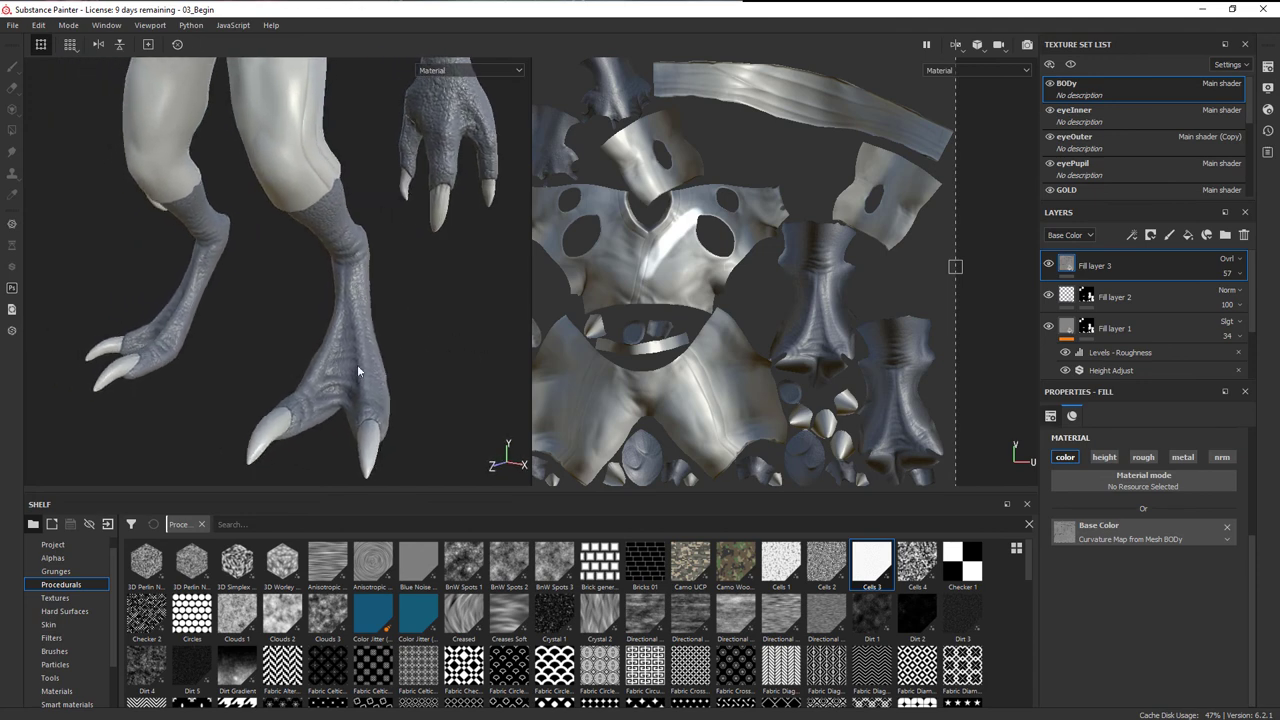
left_click(1051, 264)
left_click(1051, 264)
left_click_drag(374, 386, 371, 329, "alt")
left_click(1237, 276)
left_click_drag(1248, 300, 1247, 300)
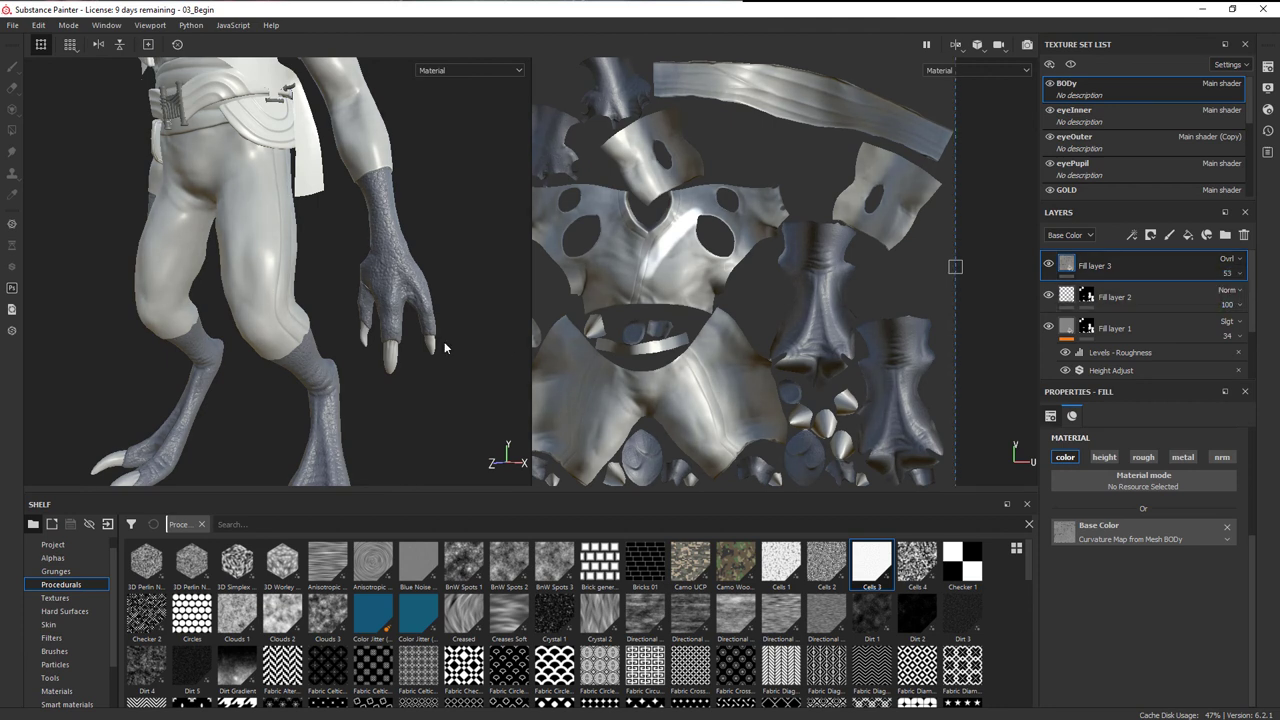
- Set the SkinBaseColor layer's base color to a grey-blue of R 0.222, G 0.240, B 0.303
middle_click_drag(446, 346, 441, 217, "alt")
right_click_drag(441, 217, 425, 314, "alt")
middle_click_drag(425, 314, 393, 332, "alt")
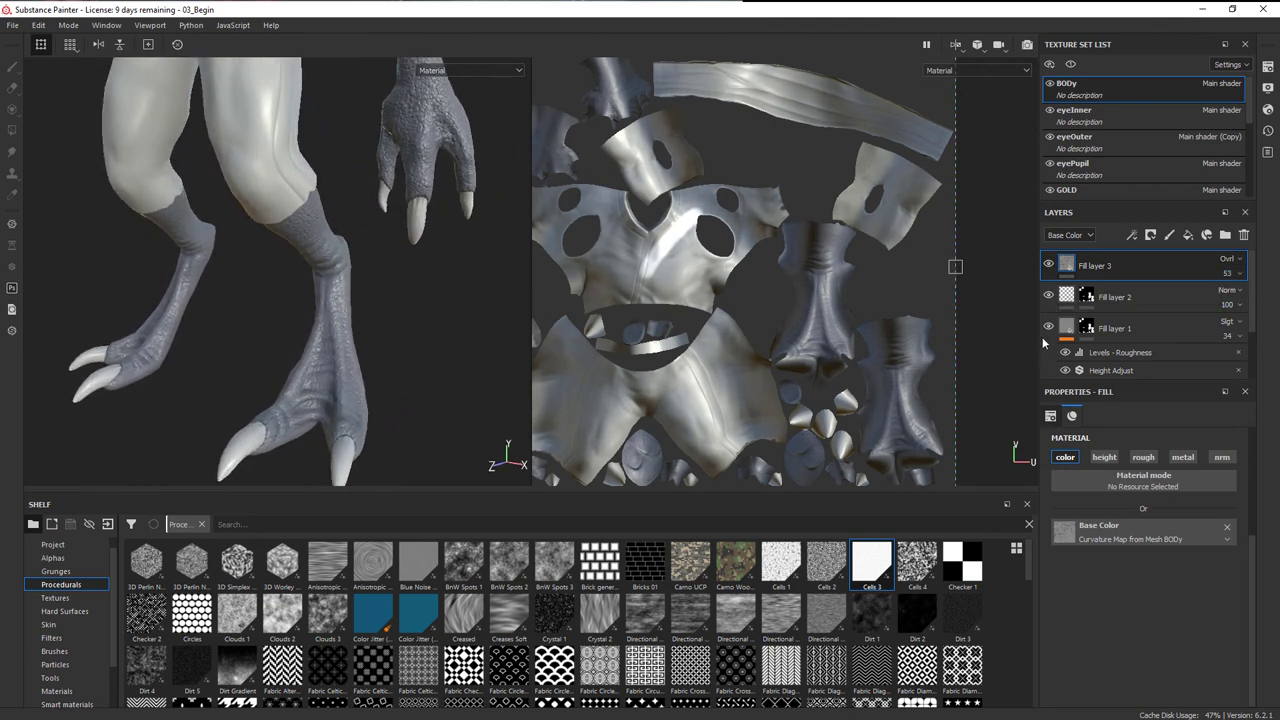
scroll(1130, 316, "down", 2)
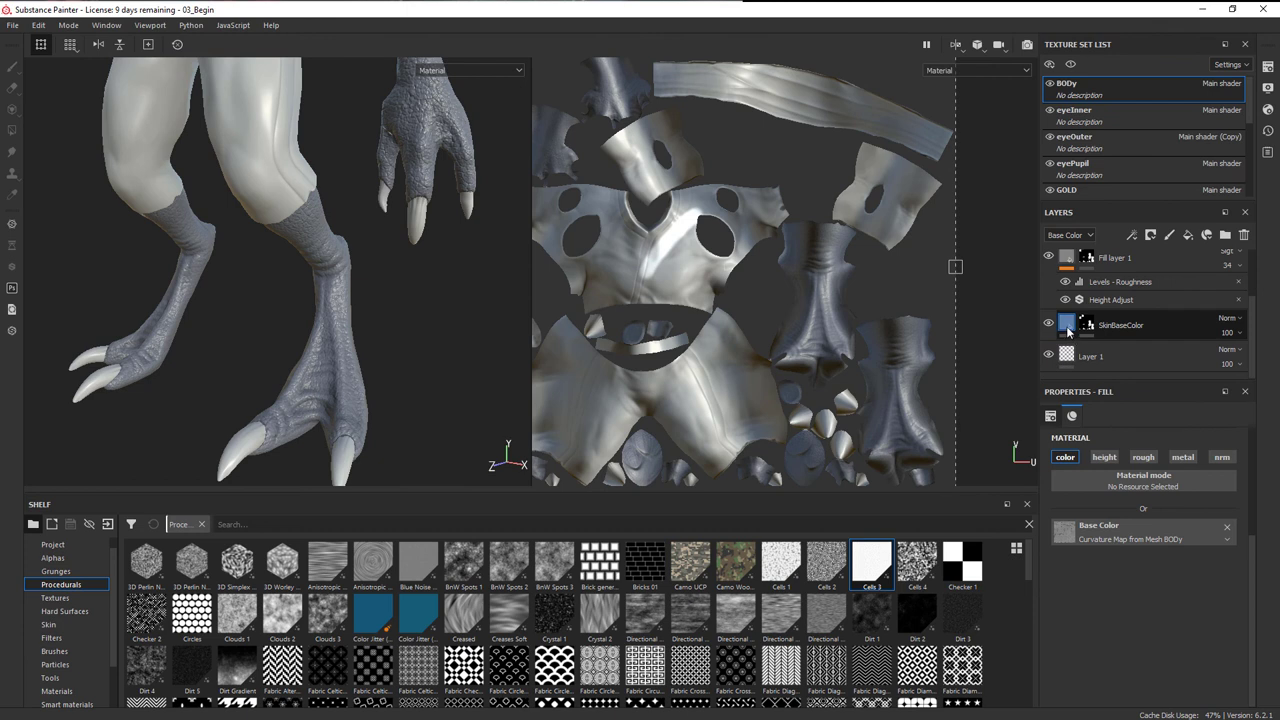
left_click(1068, 330)
left_click(1105, 547)
left_click_drag(1112, 625, 1109, 620)
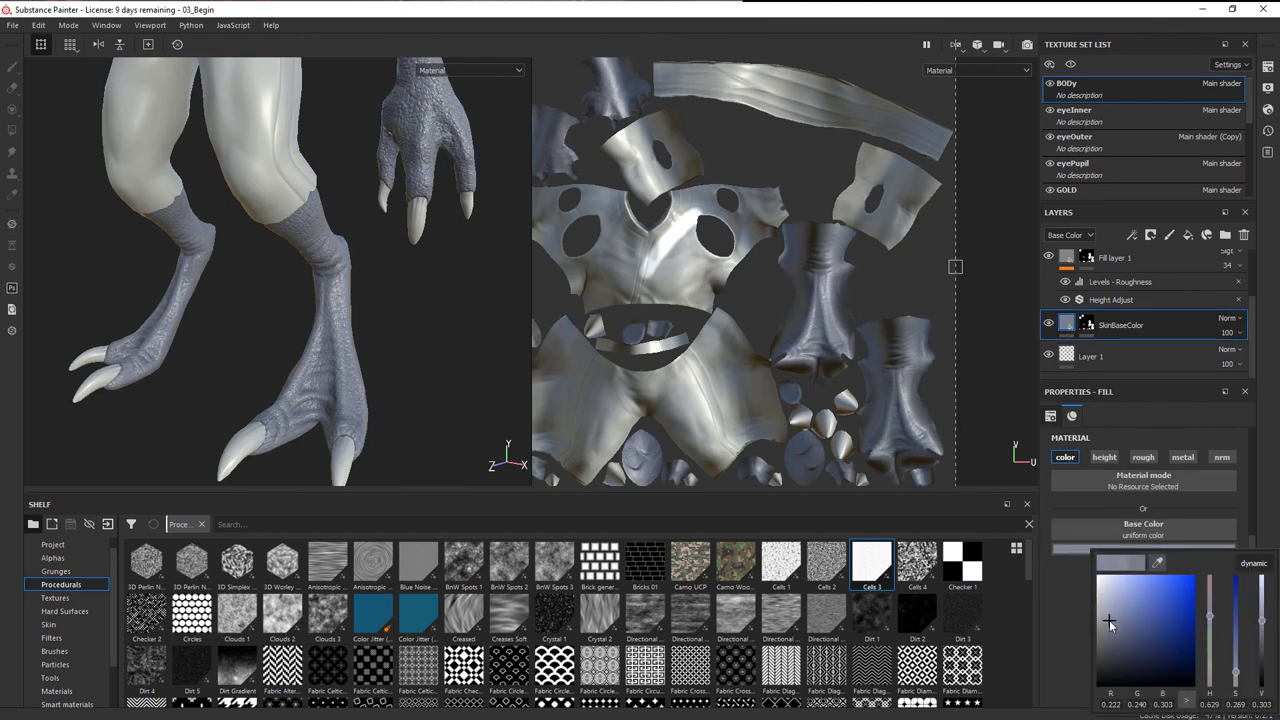
- Examine the recolored skin on the hand, lower legs and feet from several angles
left_click_drag(446, 329, 394, 338, "alt")
scroll(1225, 250, "up", 2)
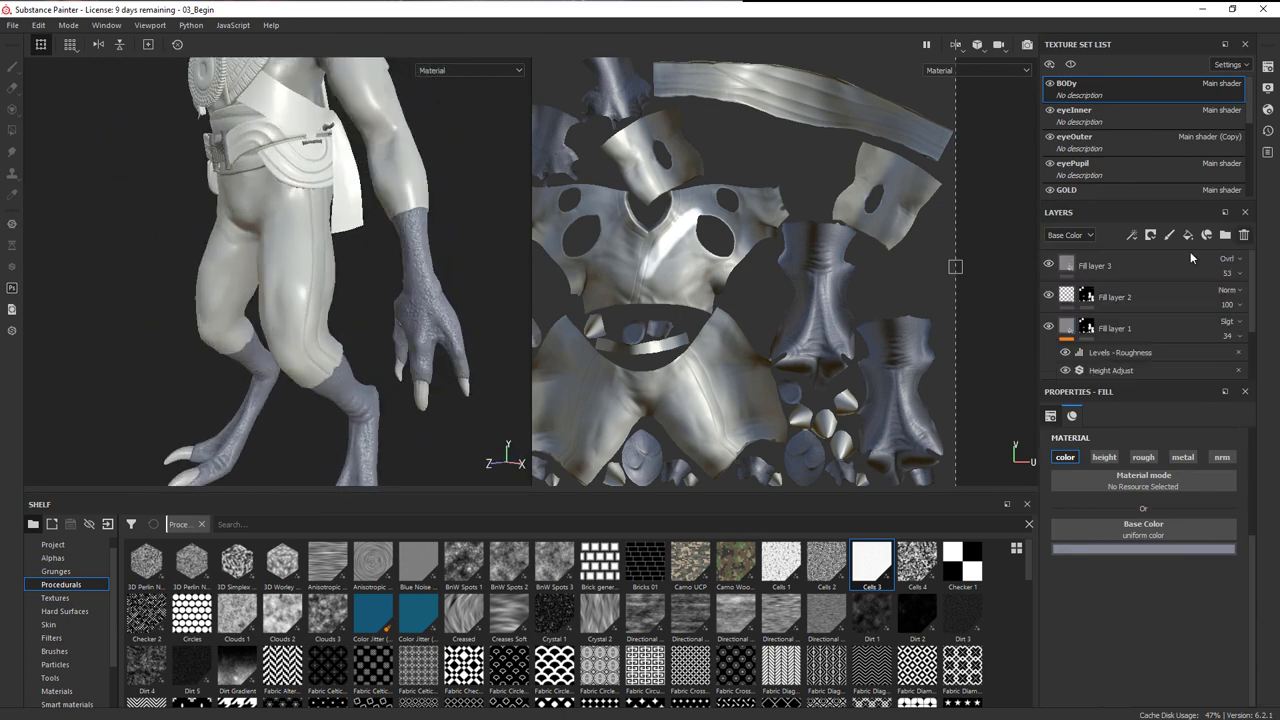
scroll(356, 306, "down", 3)
left_click_drag(378, 308, 437, 274, "alt")
scroll(405, 275, "down", 1)
middle_click_drag(411, 309, 411, 247, "alt")
right_click_drag(411, 247, 600, 405, "alt")
left_click_drag(398, 376, 354, 380, "alt")
middle_click_drag(354, 380, 352, 306, "alt")
left_click_drag(352, 301, 377, 354, "alt")
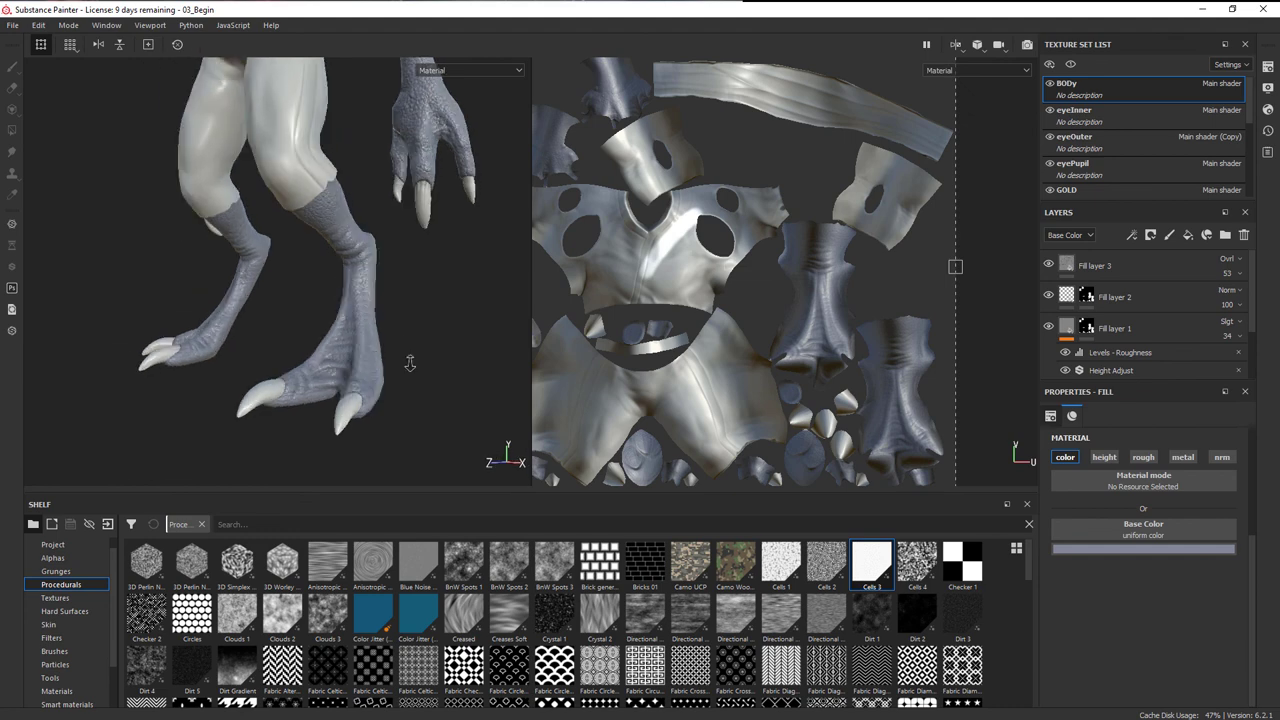
right_click_drag(377, 354, 446, 364, "alt")
left_click_drag(446, 364, 389, 384, "alt")
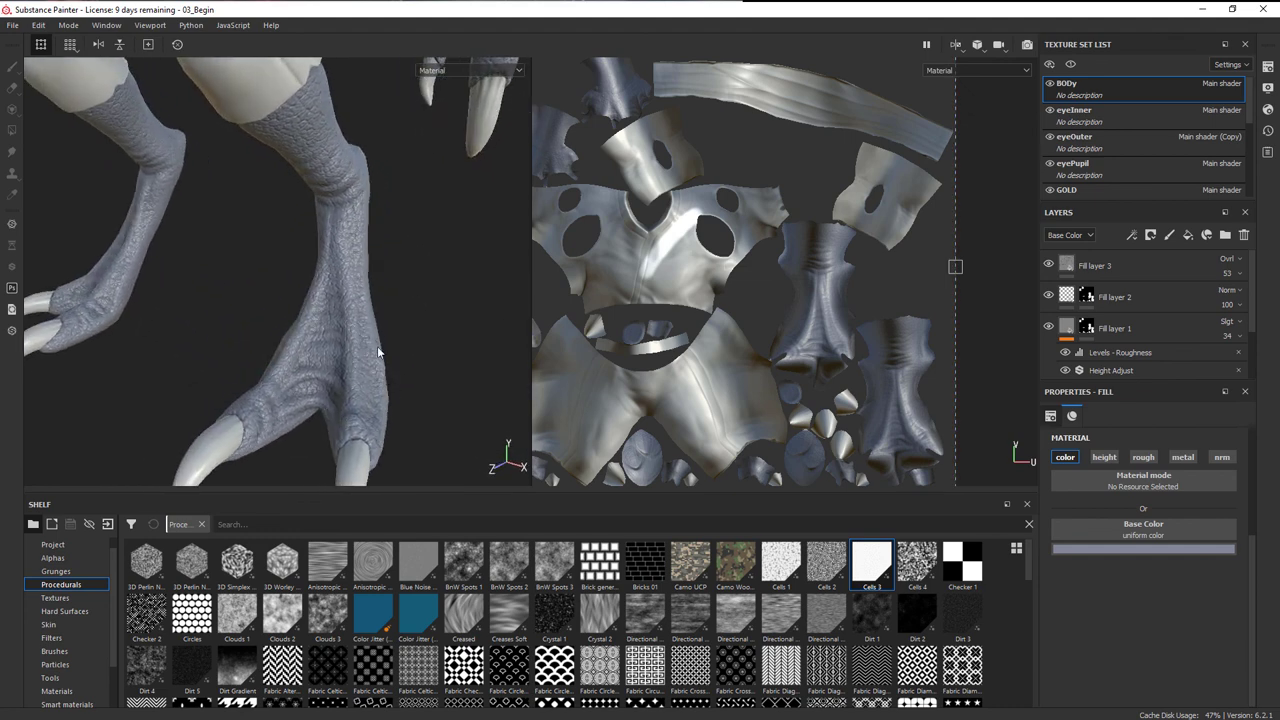
left_click_drag(414, 429, 300, 386, "alt")
- Examine the recolored skin on the arm and shoulder up close for color and cell detail
left_click_drag(357, 332, 414, 327, "alt")
right_click_drag(414, 327, 368, 300, "alt")
mouse_move(368, 300)
middle_mouse_down("alt")
mouse_move(364, 271)
mouse_move(389, 304)
middle_mouse_up("alt")
left_click_drag(389, 304, 420, 303, "alt")
right_click_drag(420, 303, 390, 312, "alt")
left_click_drag(382, 316, 289, 217, "alt")
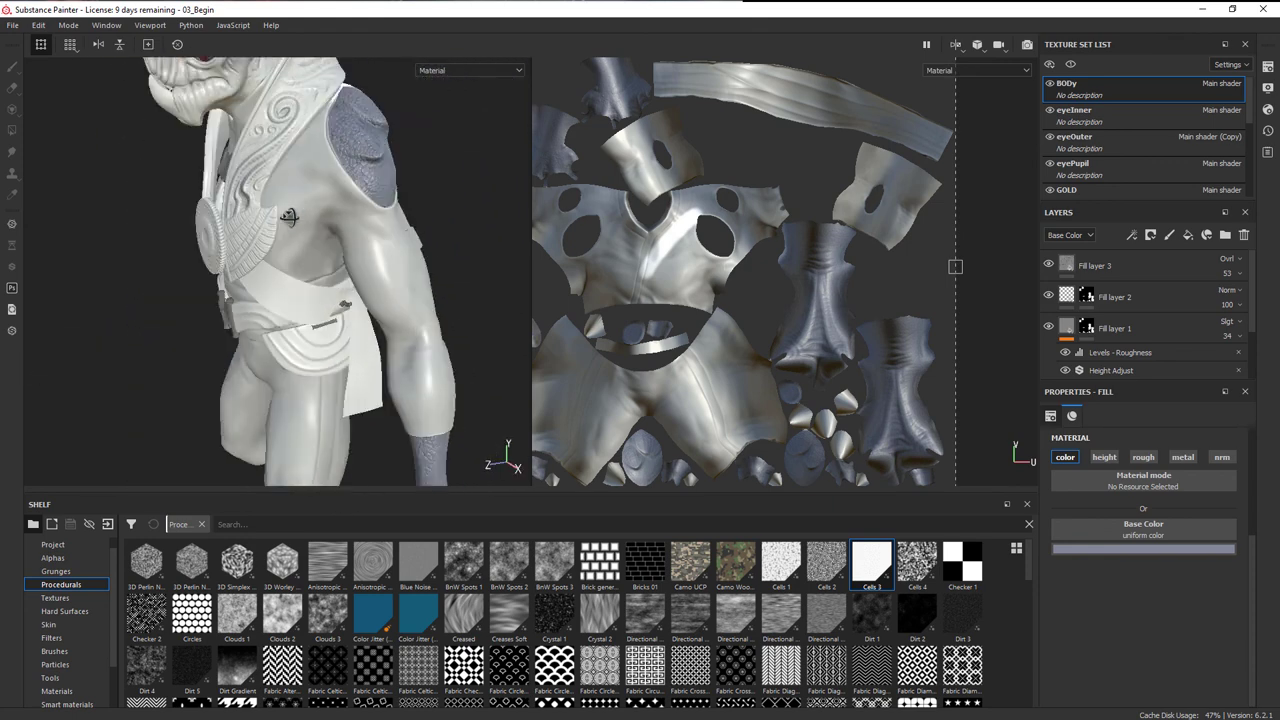
middle_click_drag(289, 217, 343, 299, "alt")
right_click_drag(343, 299, 397, 322, "alt")
left_click_drag(397, 322, 239, 335, "alt")
right_click_drag(239, 335, 368, 343, "alt")
left_click_drag(368, 343, 294, 280, "alt")
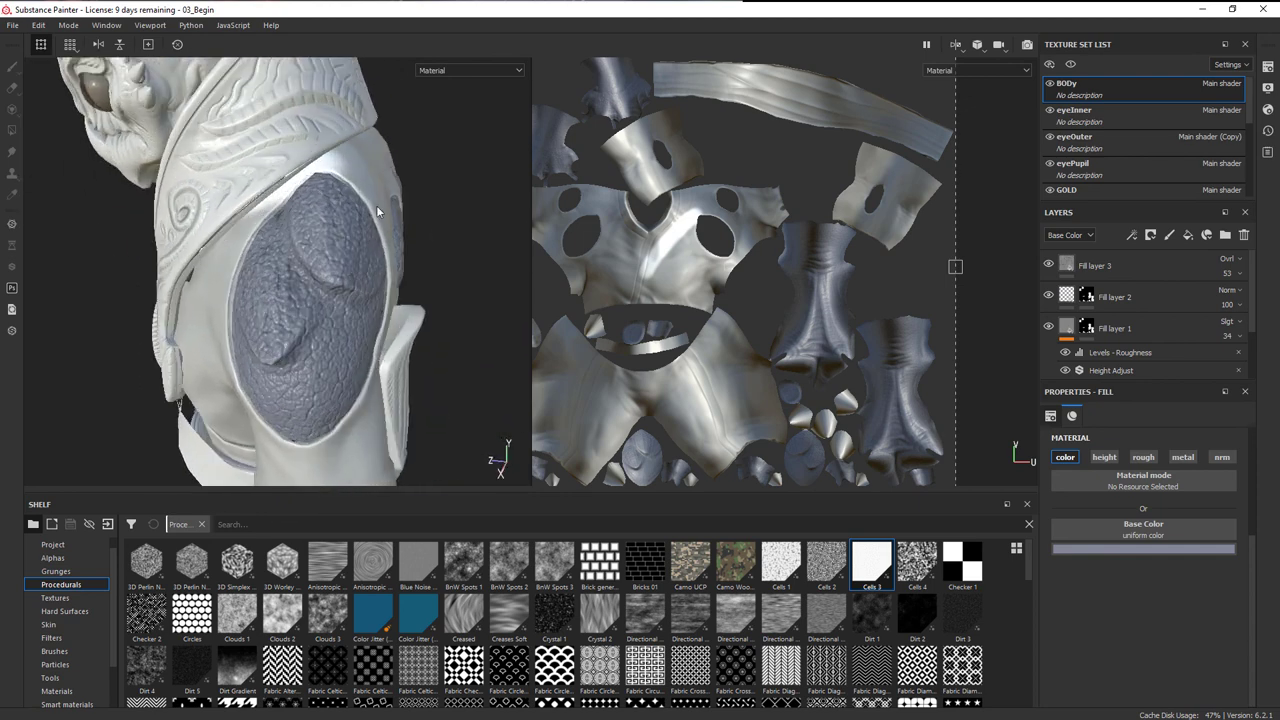